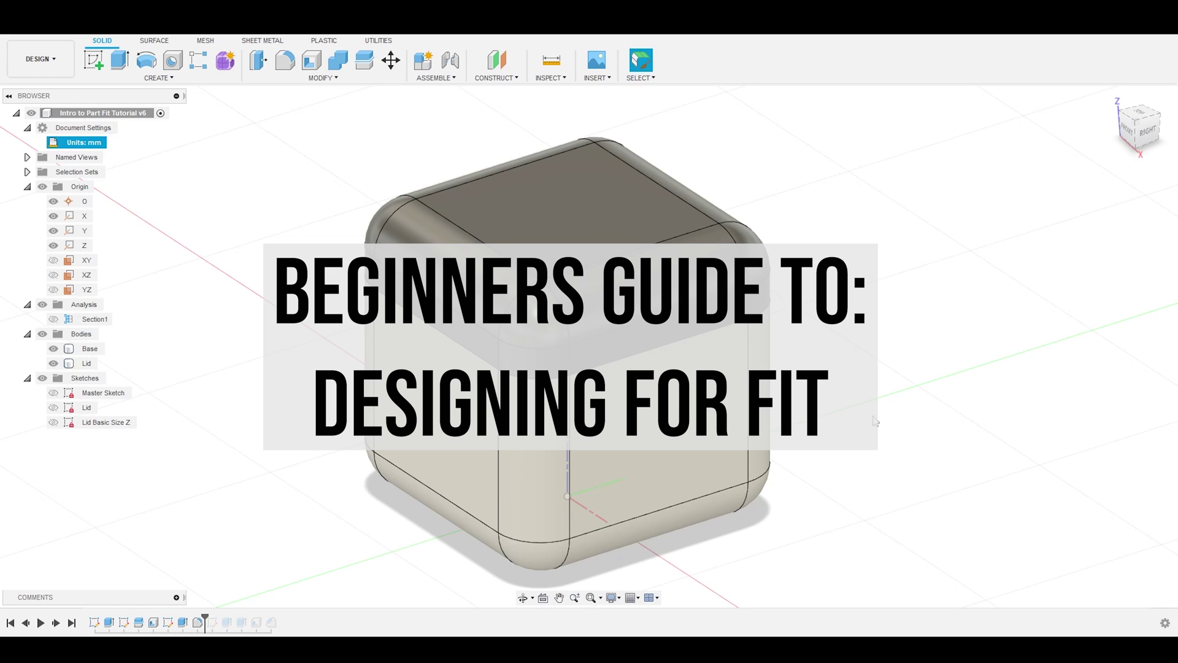
Preview lifting the Lid 20 mm off the cube with Move, then cancel so it returns
{"action": "mouse_move", "coordinate": [878, 417]}
{"action": "middle_mouse_down", "text": "shift"}
{"action": "mouse_move", "coordinate": [901, 407]}
{"action": "mouse_move", "coordinate": [877, 409]}
{"action": "middle_mouse_up", "text": "shift"}
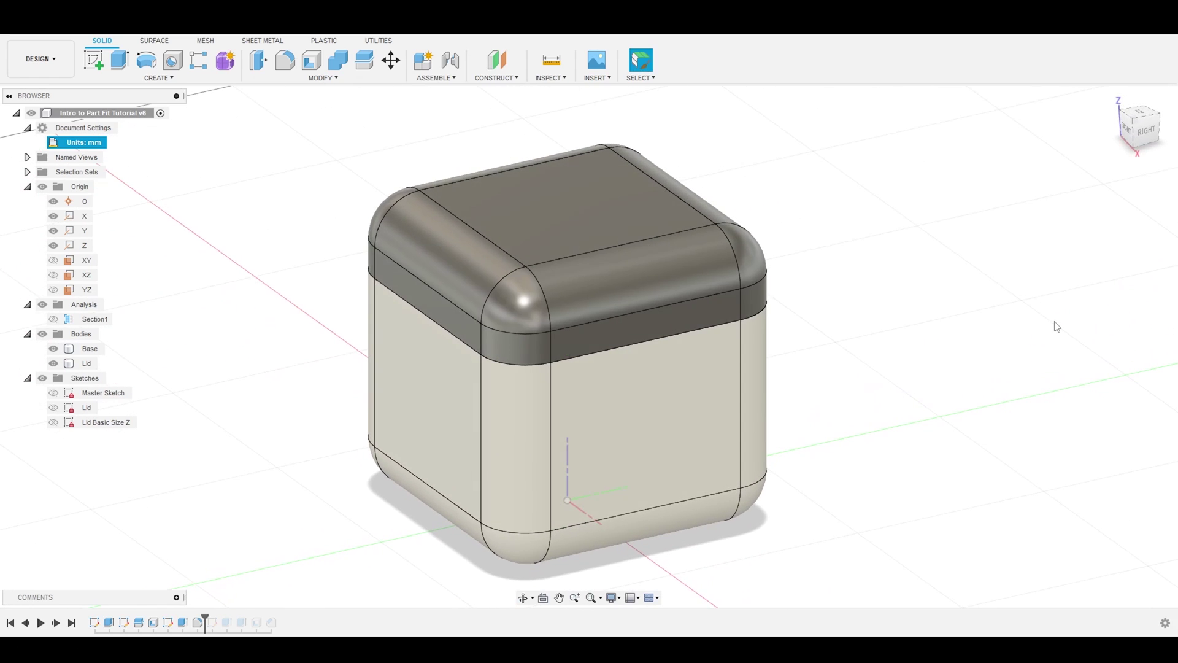
{"action": "scroll", "coordinate": [1055, 327], "scroll_direction": "down", "scroll_amount": 2}
{"action": "scroll", "coordinate": [1078, 386], "scroll_direction": "up", "scroll_amount": 3}
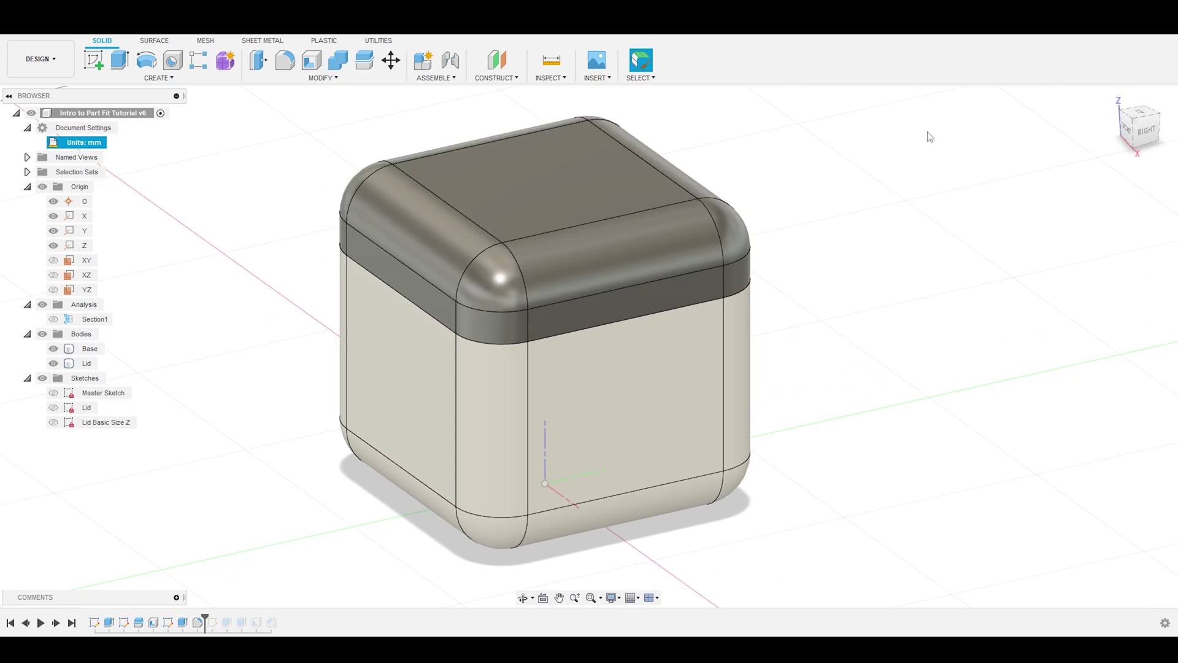
{"action": "middle_click_drag", "start_coordinate": [926, 134], "coordinate": [888, 235], "text": "shift"}
{"action": "left_click", "coordinate": [391, 60]}
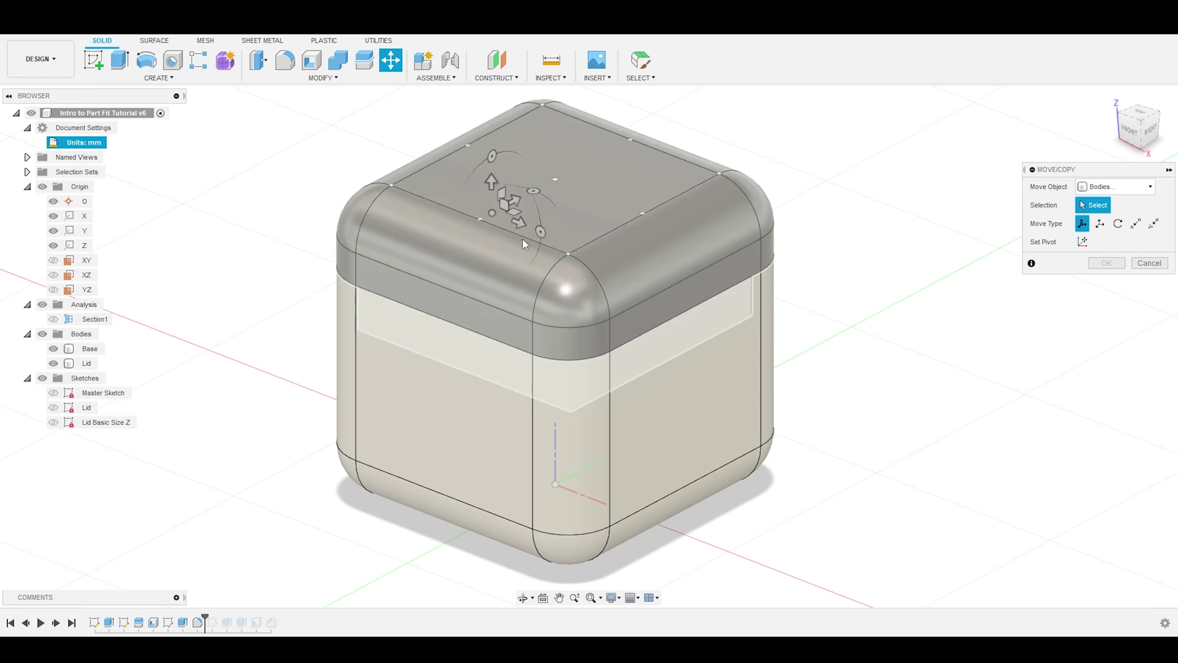
{"action": "left_click", "coordinate": [509, 214]}
{"action": "mouse_move", "coordinate": [494, 193]}
{"action": "left_mouse_down"}
{"action": "mouse_move", "coordinate": [497, 117]}
{"action": "mouse_move", "coordinate": [494, 174]}
{"action": "left_mouse_up"}
{"action": "left_click", "coordinate": [1149, 392]}
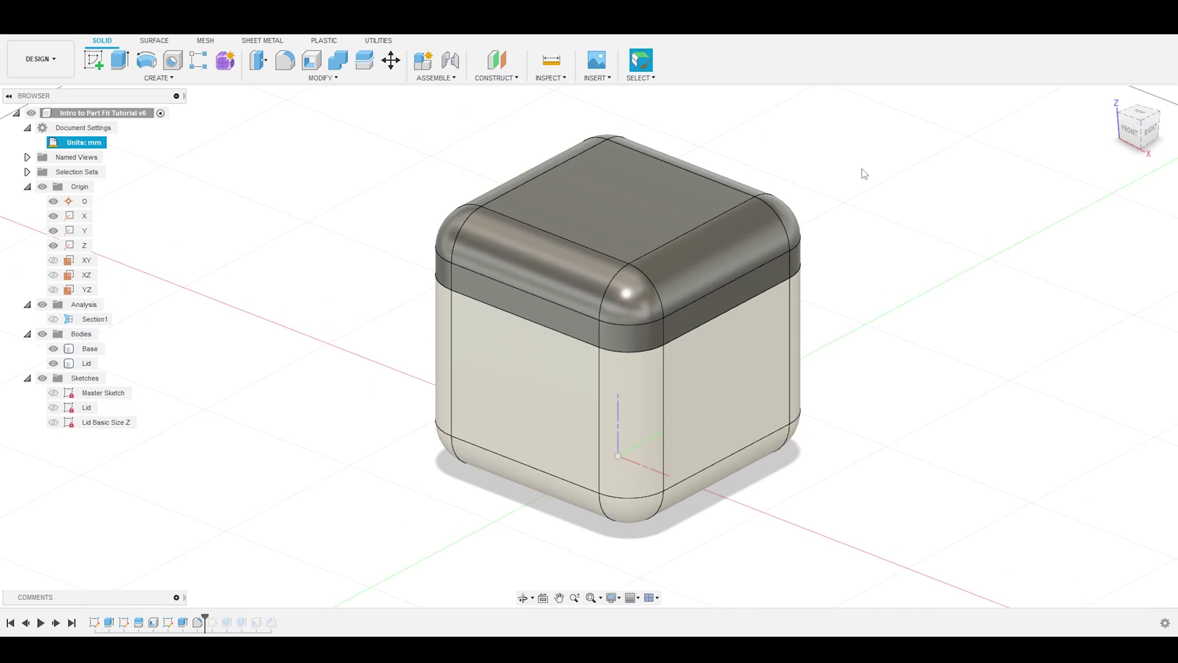
Clear the Block selection and turn on the Section1 cut through the model
{"action": "scroll", "coordinate": [860, 176], "scroll_direction": "up", "scroll_amount": 3}
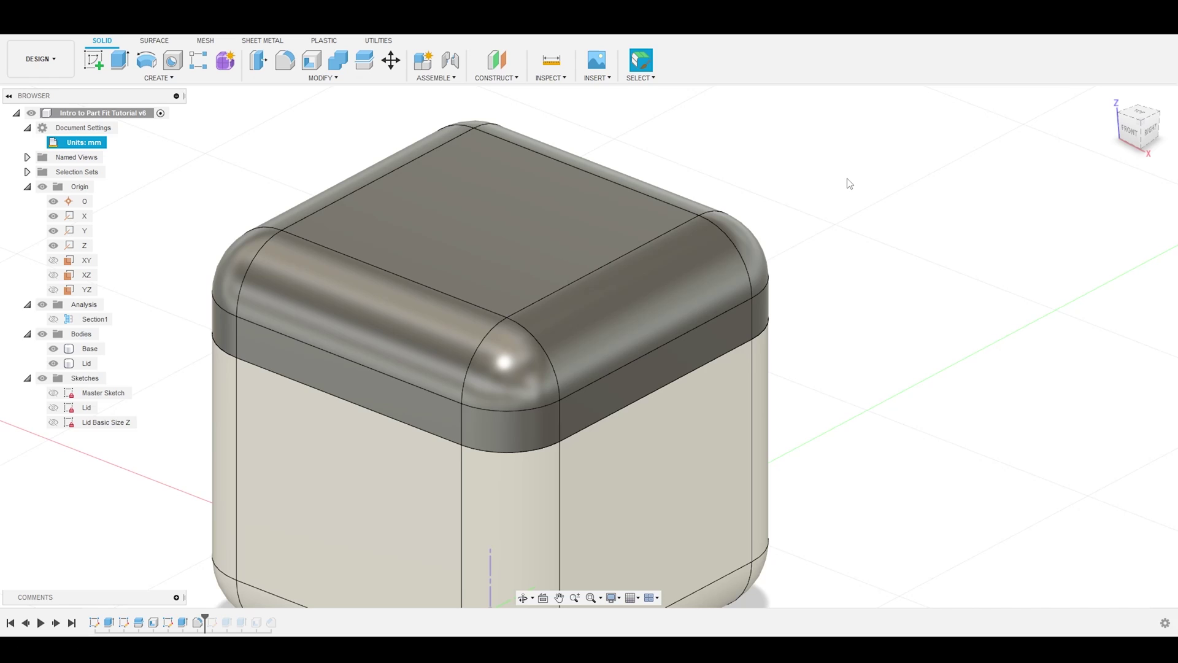
{"action": "scroll", "coordinate": [888, 224], "scroll_direction": "down", "scroll_amount": 3}
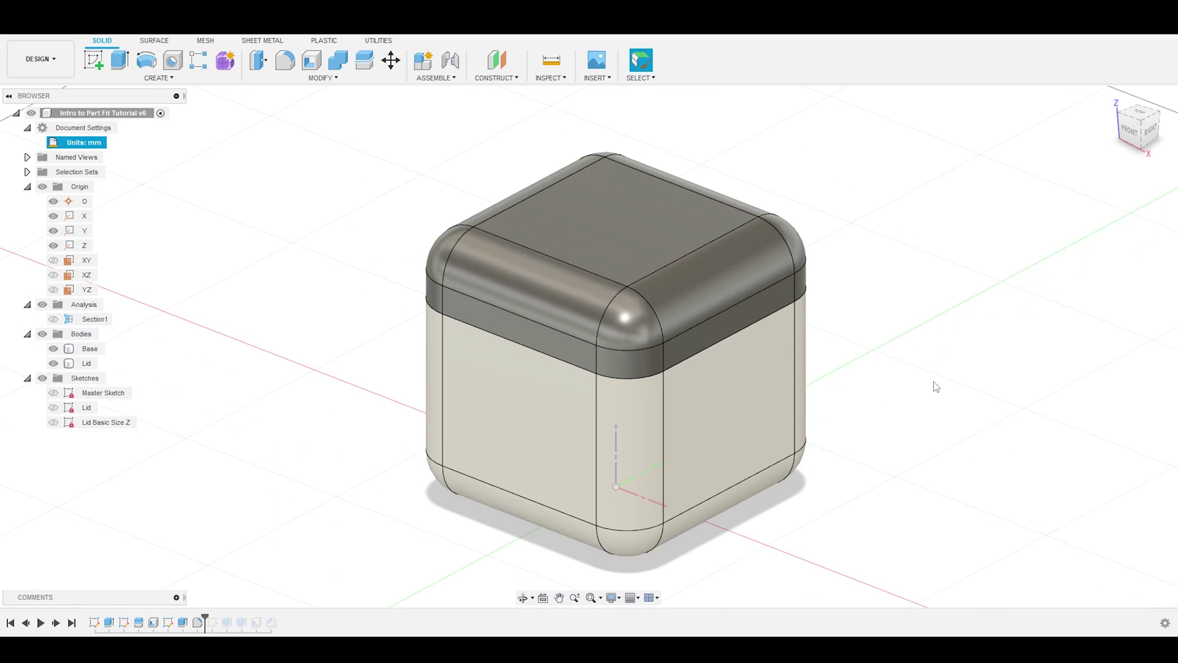
{"action": "scroll", "coordinate": [1071, 309], "scroll_direction": "up", "scroll_amount": 2}
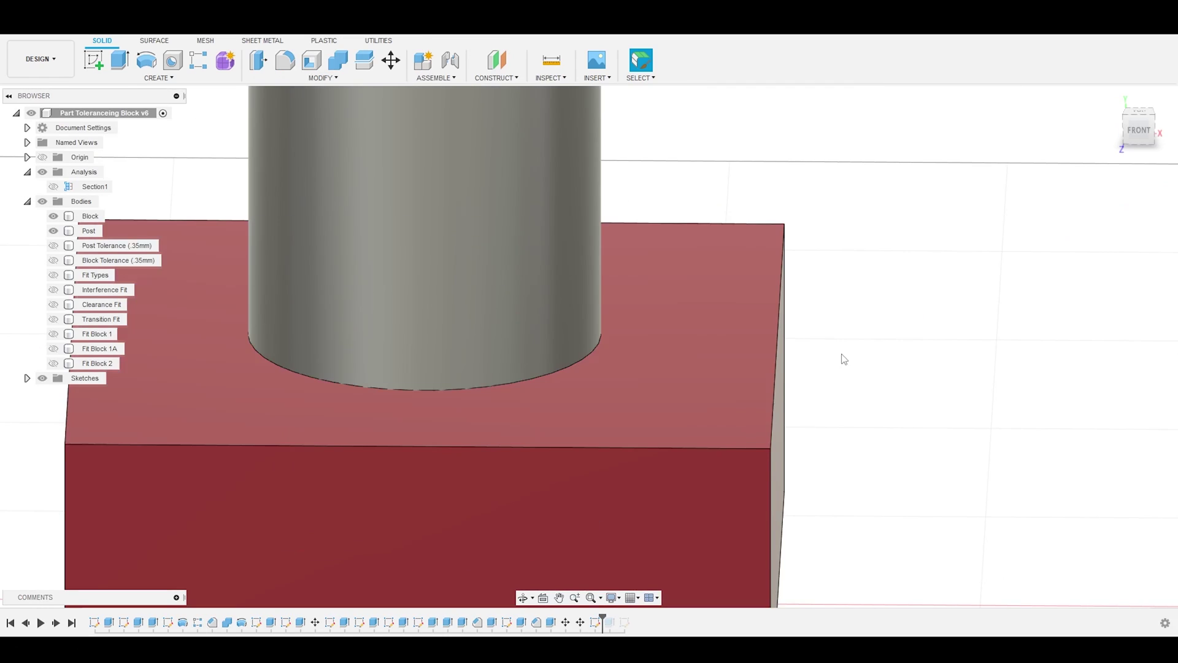
{"action": "scroll", "coordinate": [841, 352], "scroll_direction": "down", "scroll_amount": 2}
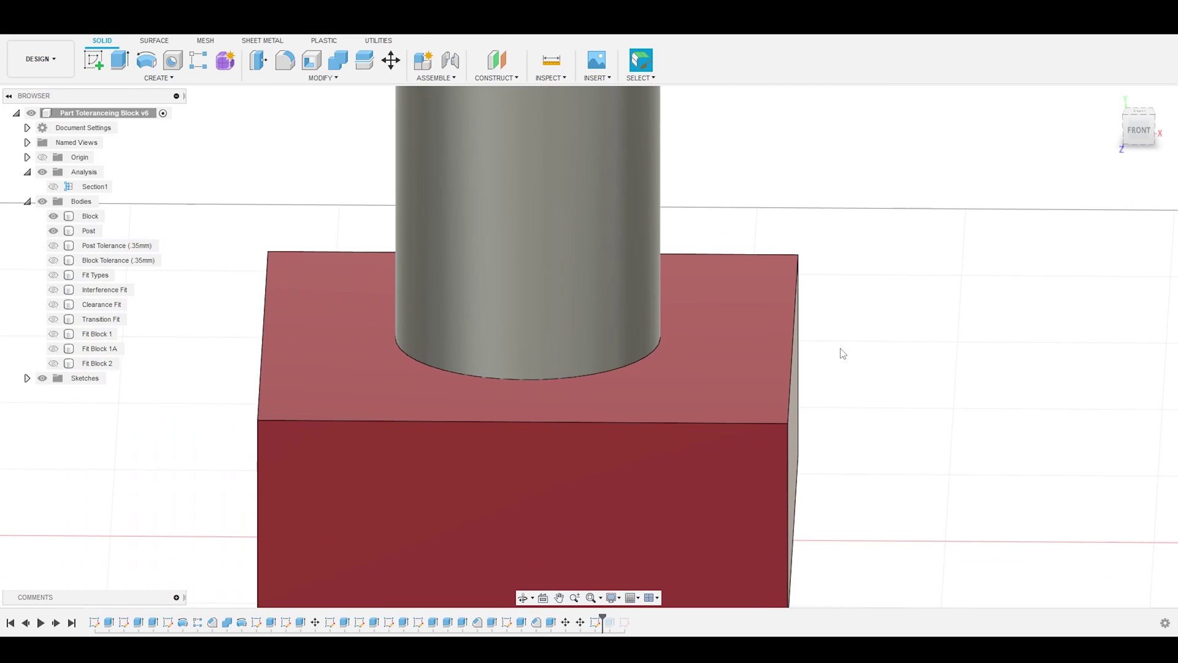
{"action": "scroll", "coordinate": [702, 318], "scroll_direction": "down", "scroll_amount": 3}
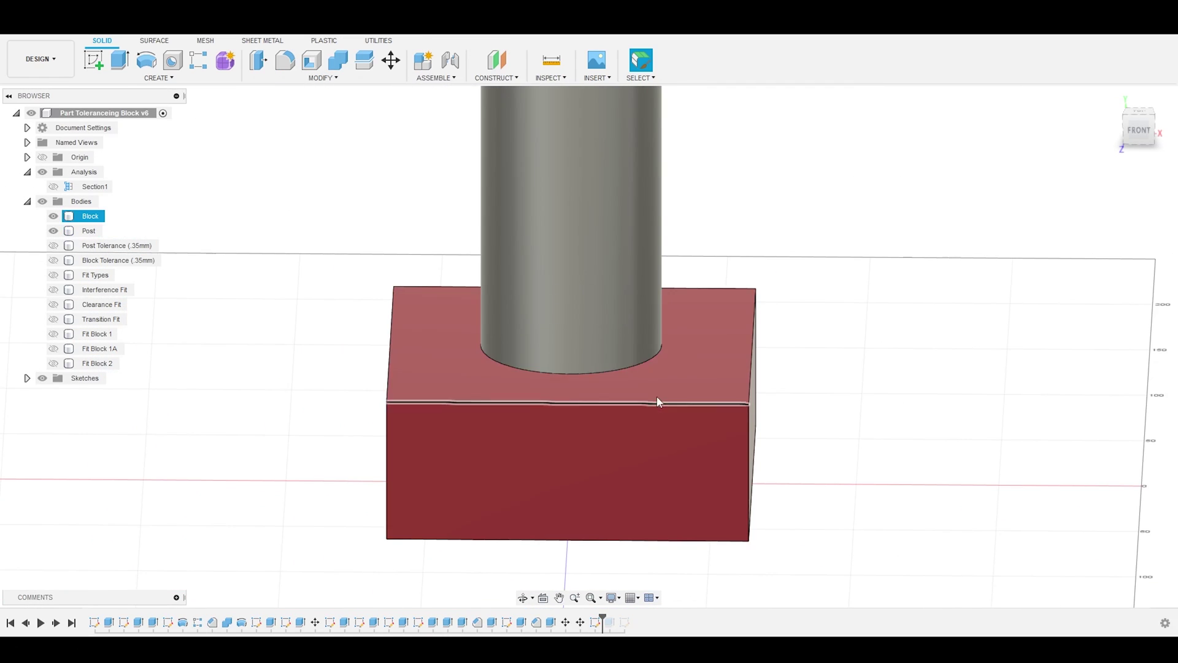
{"action": "key", "text": "Escape"}
{"action": "left_click", "coordinate": [53, 187]}
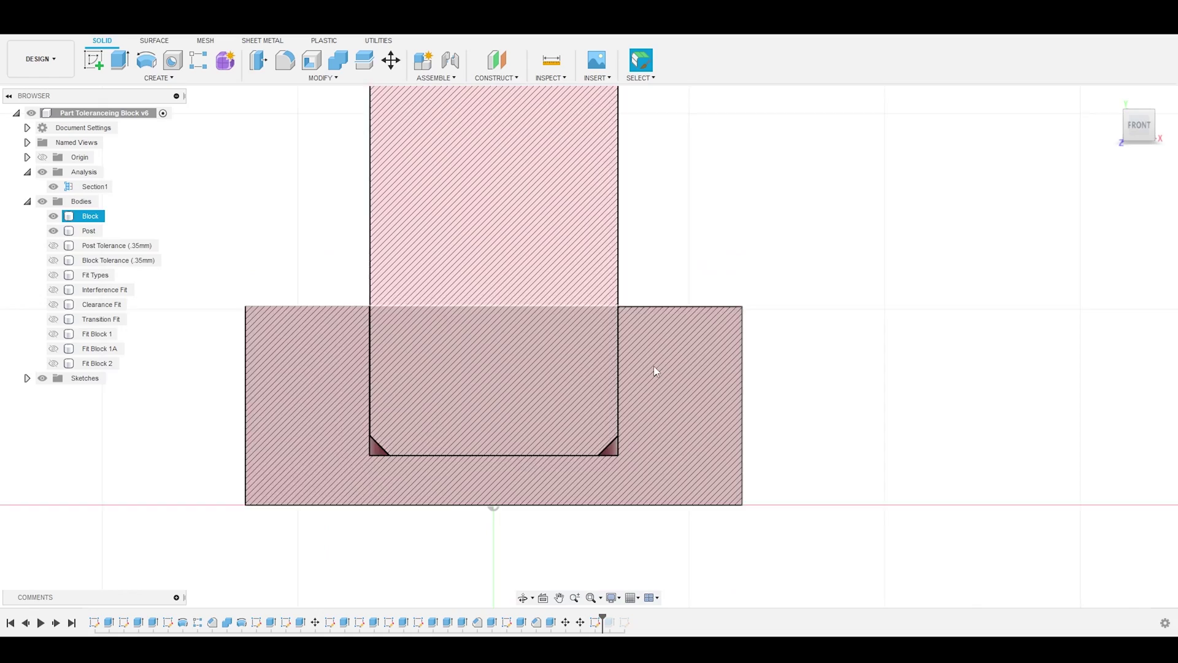
{"action": "scroll", "coordinate": [652, 362], "scroll_direction": "up", "scroll_amount": 5}
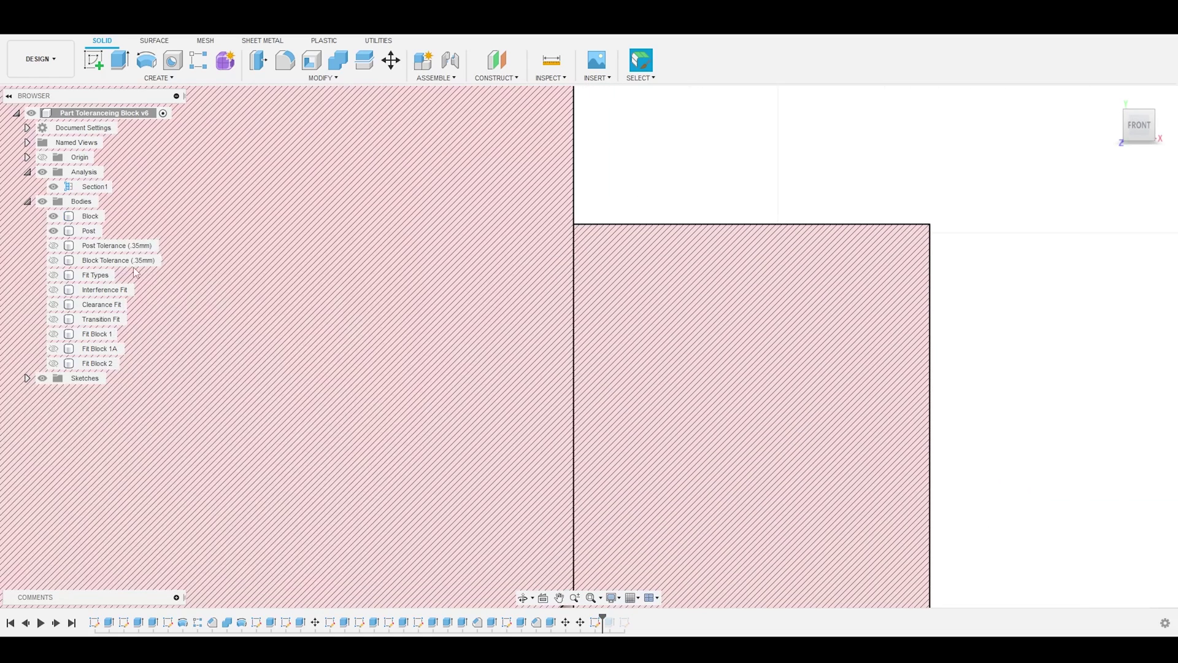
Make the Post Tolerance (.35mm) and Block Tolerance (.35mm) bodies visible
{"action": "left_click", "coordinate": [80, 246]}
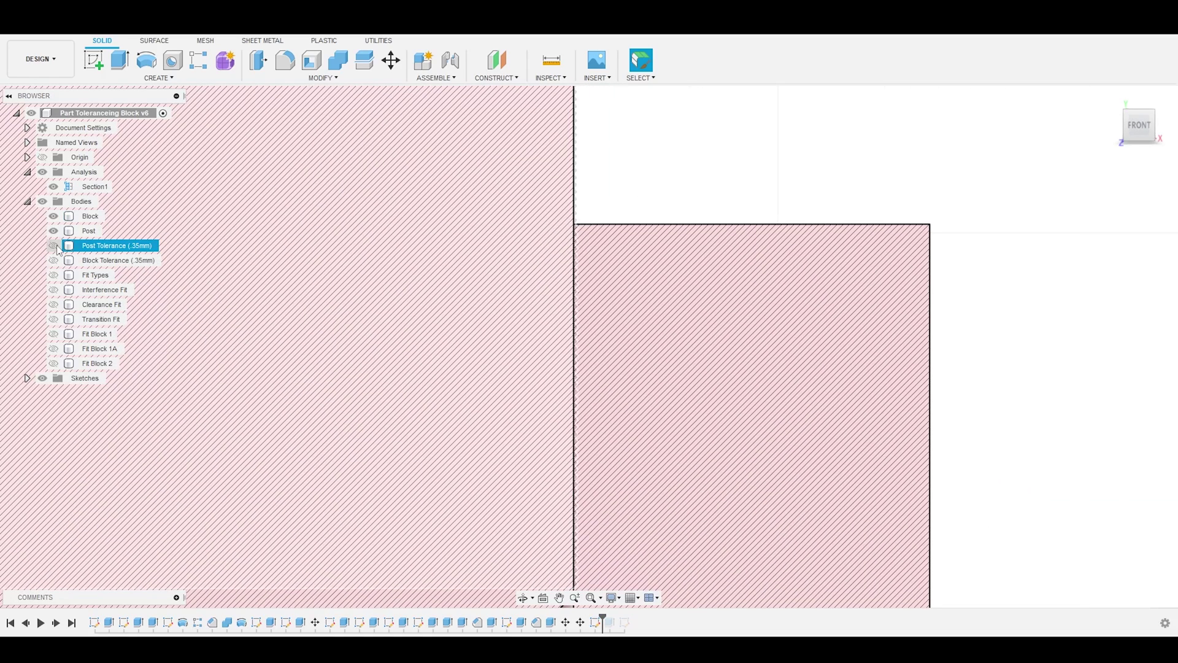
{"action": "left_click", "coordinate": [53, 245]}
{"action": "left_click", "coordinate": [80, 260]}
{"action": "left_click", "coordinate": [53, 260]}
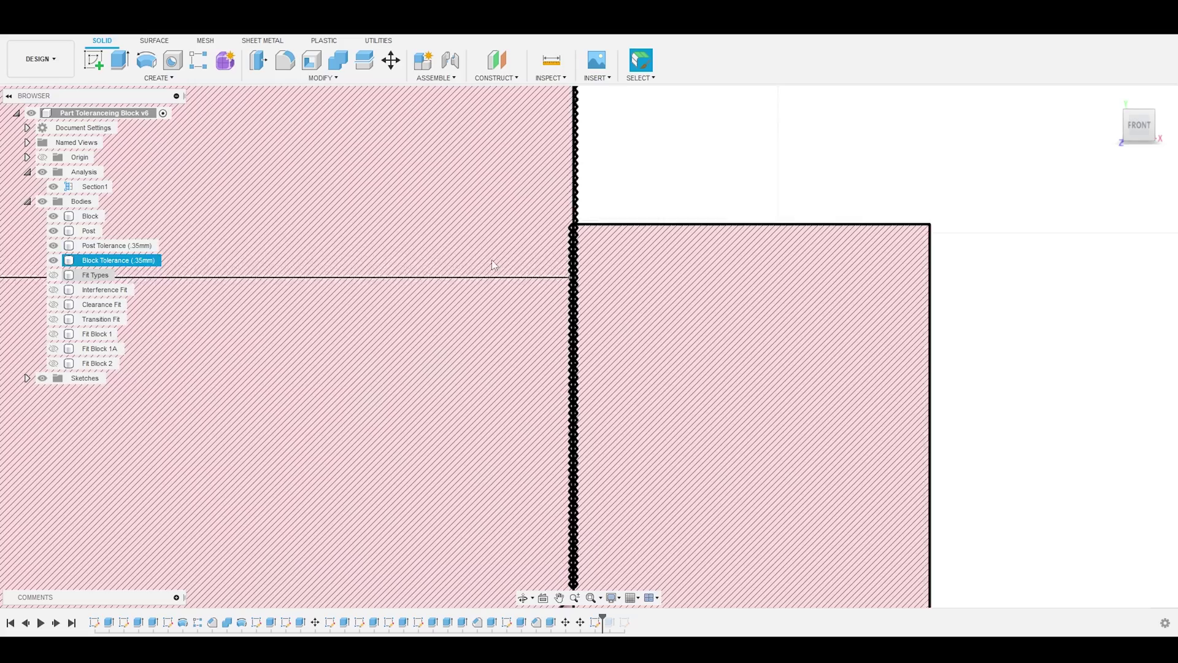
Inspect the Block and Post bodies in the section, then show the Transition Fit body
{"action": "left_click", "coordinate": [599, 253]}
{"action": "scroll", "coordinate": [587, 229], "scroll_direction": "up", "scroll_amount": 3}
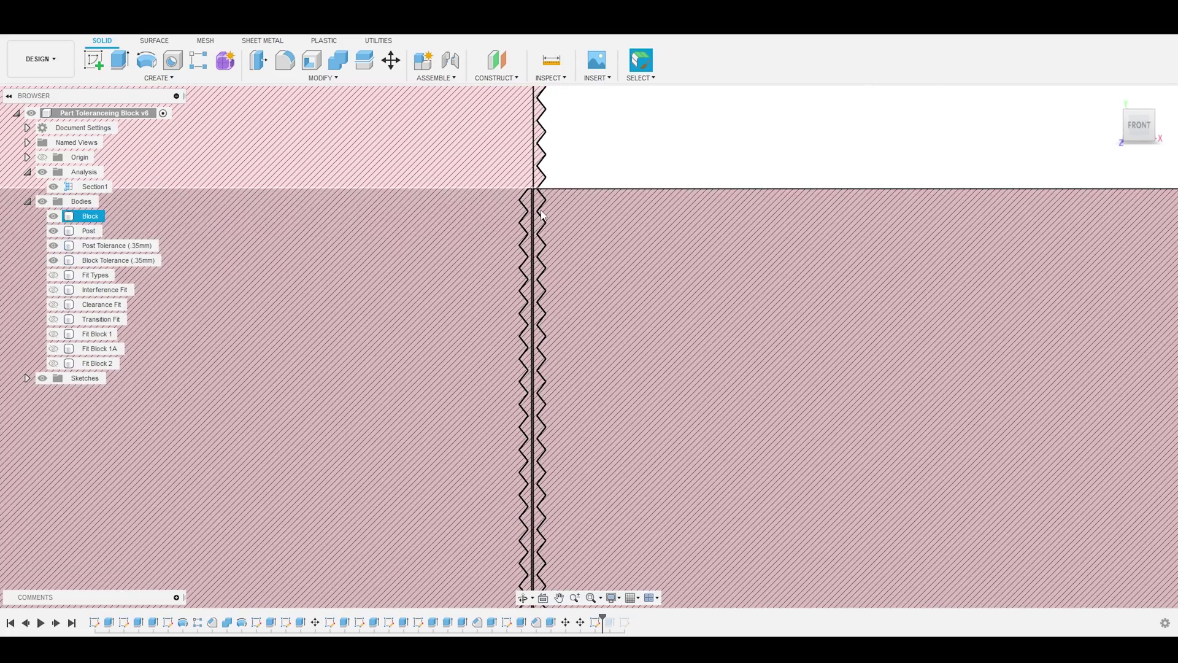
{"action": "left_click", "coordinate": [536, 178]}
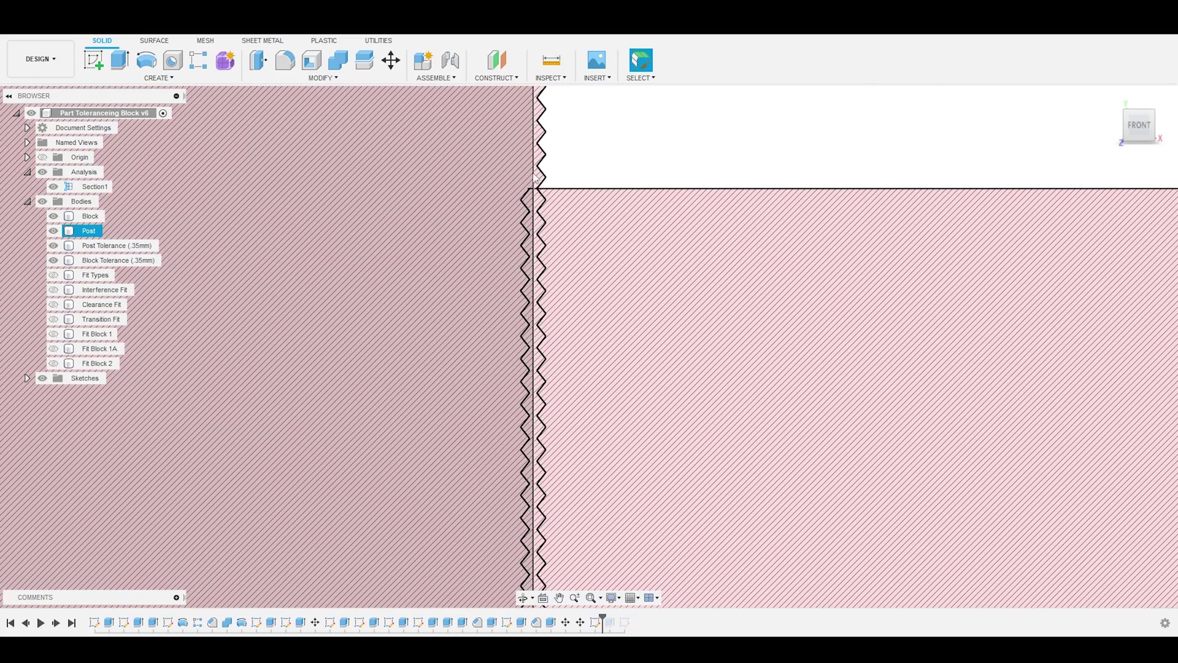
{"action": "left_click", "coordinate": [536, 178]}
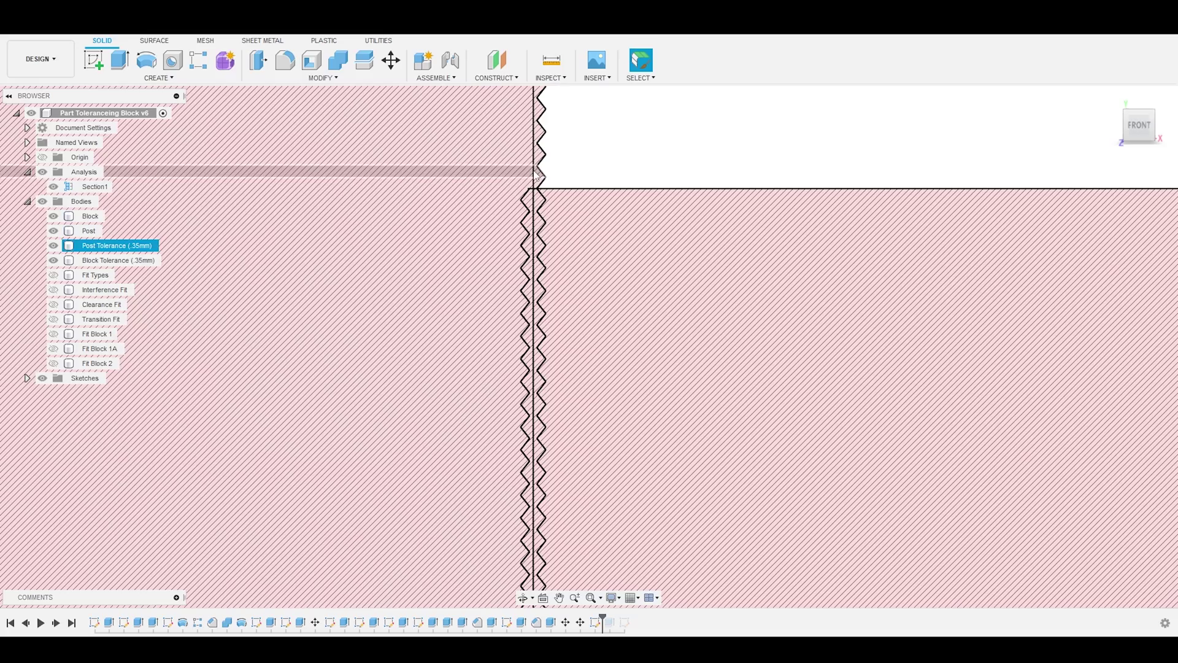
{"action": "left_click", "coordinate": [544, 202]}
{"action": "left_click", "coordinate": [540, 201]}
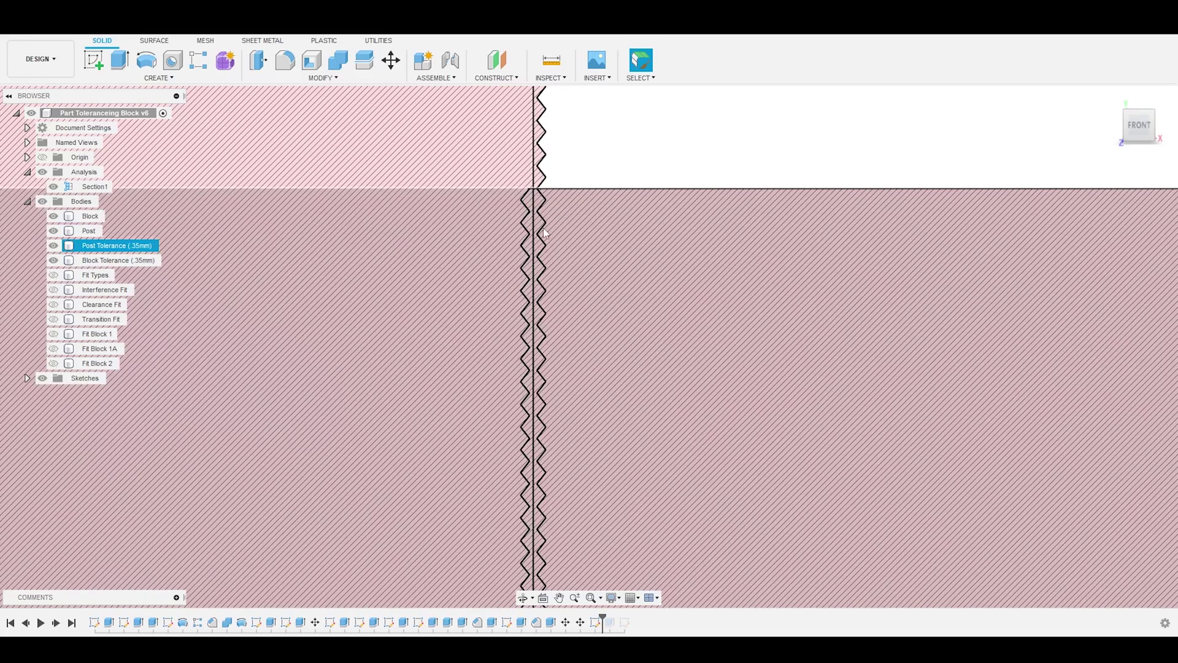
{"action": "left_click", "coordinate": [543, 227]}
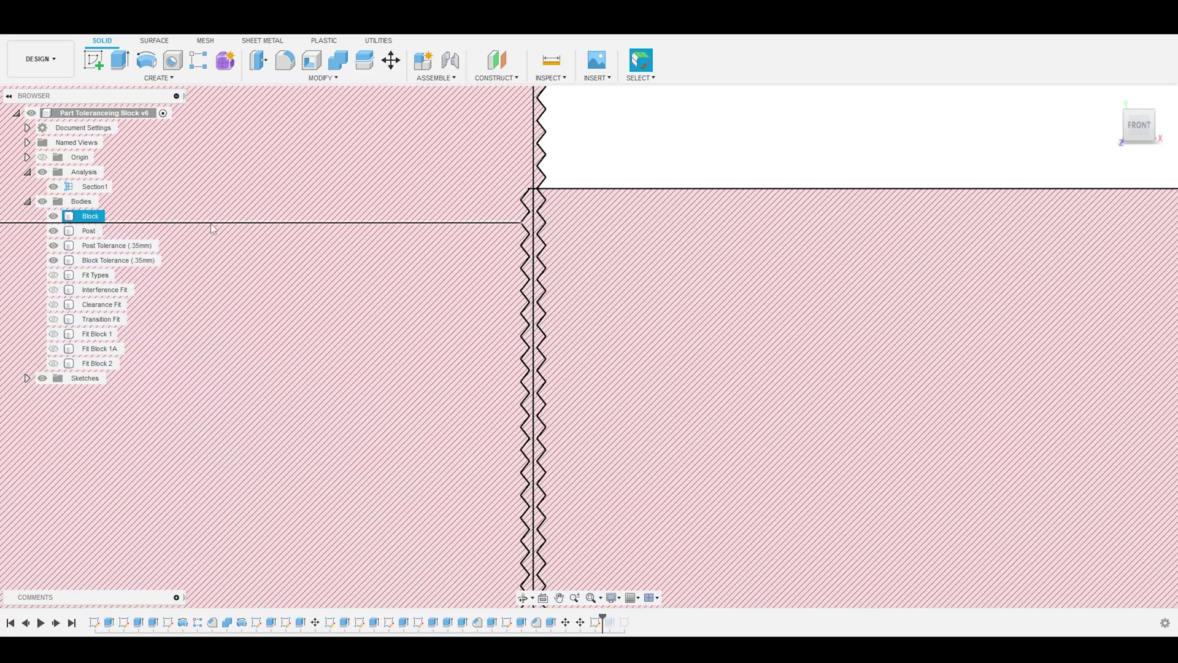
{"action": "left_click", "coordinate": [54, 319]}
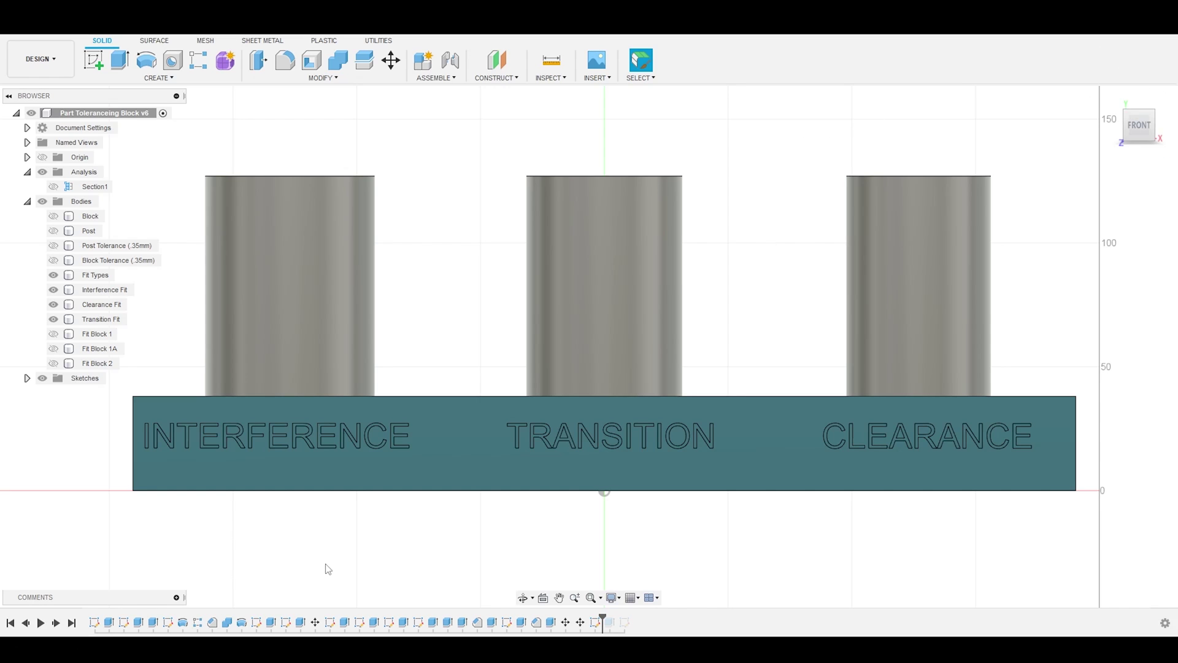
Turn the Section1 cut back on and zoom around the tolerancing block
{"action": "left_click", "coordinate": [53, 187]}
{"action": "scroll", "coordinate": [173, 508], "scroll_direction": "down", "scroll_amount": 1}
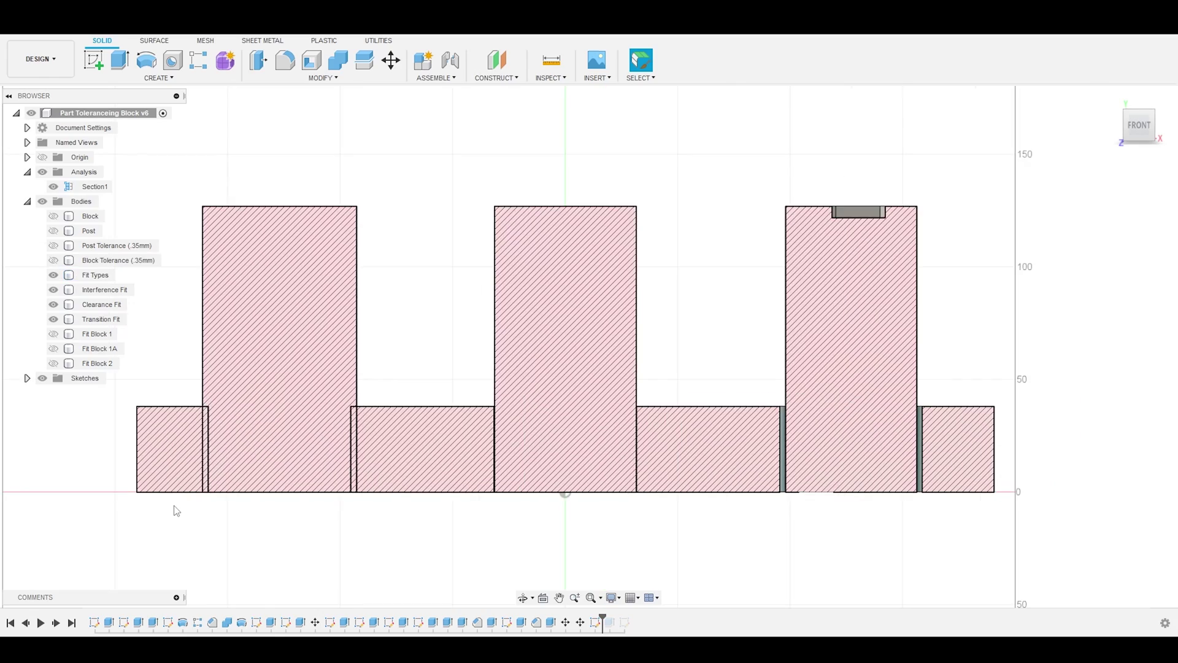
{"action": "scroll", "coordinate": [167, 500], "scroll_direction": "up", "scroll_amount": 5}
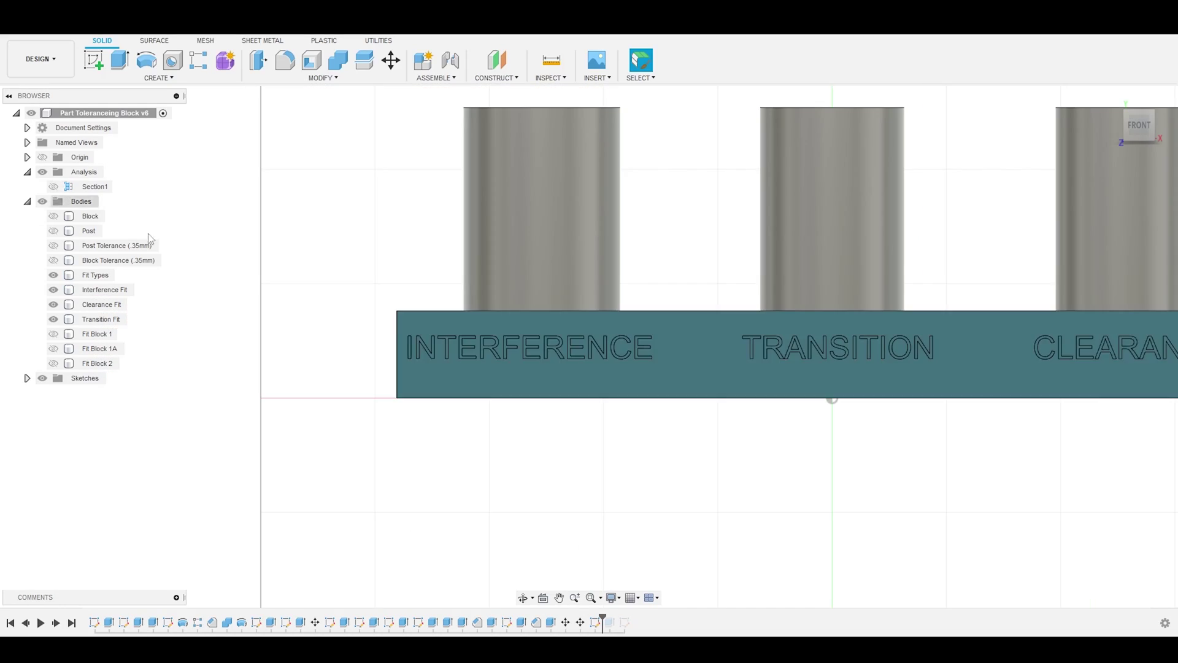
{"action": "scroll", "coordinate": [1032, 295], "scroll_direction": "up", "scroll_amount": 5}
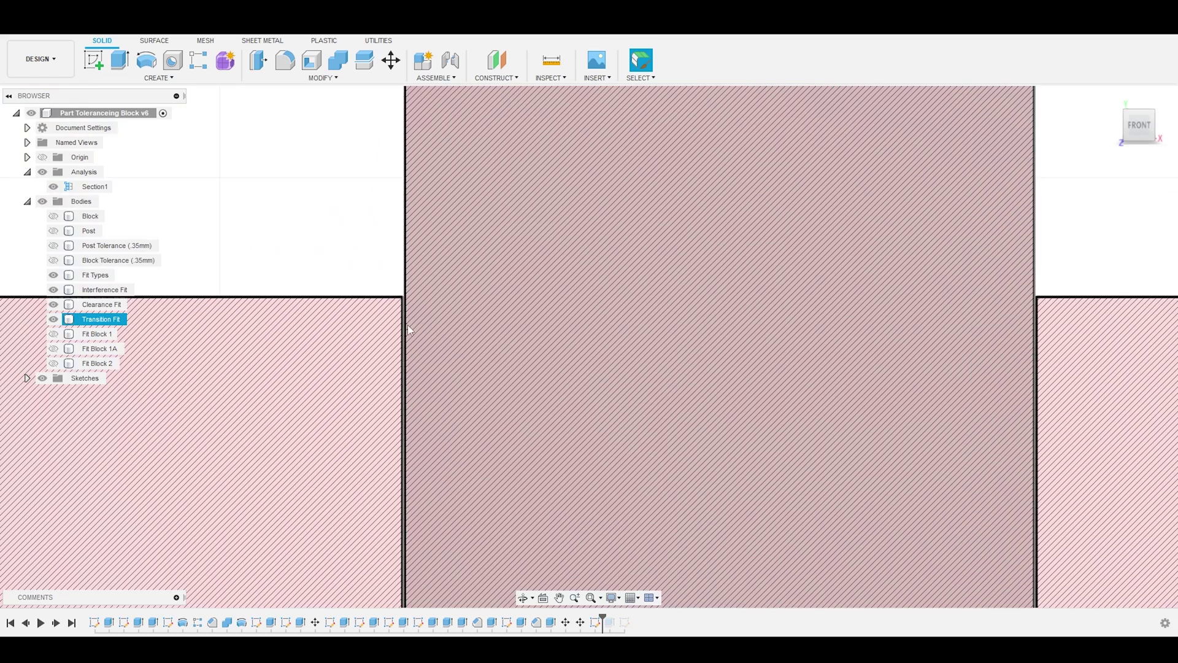
{"action": "scroll", "coordinate": [404, 293], "scroll_direction": "up", "scroll_amount": 3}
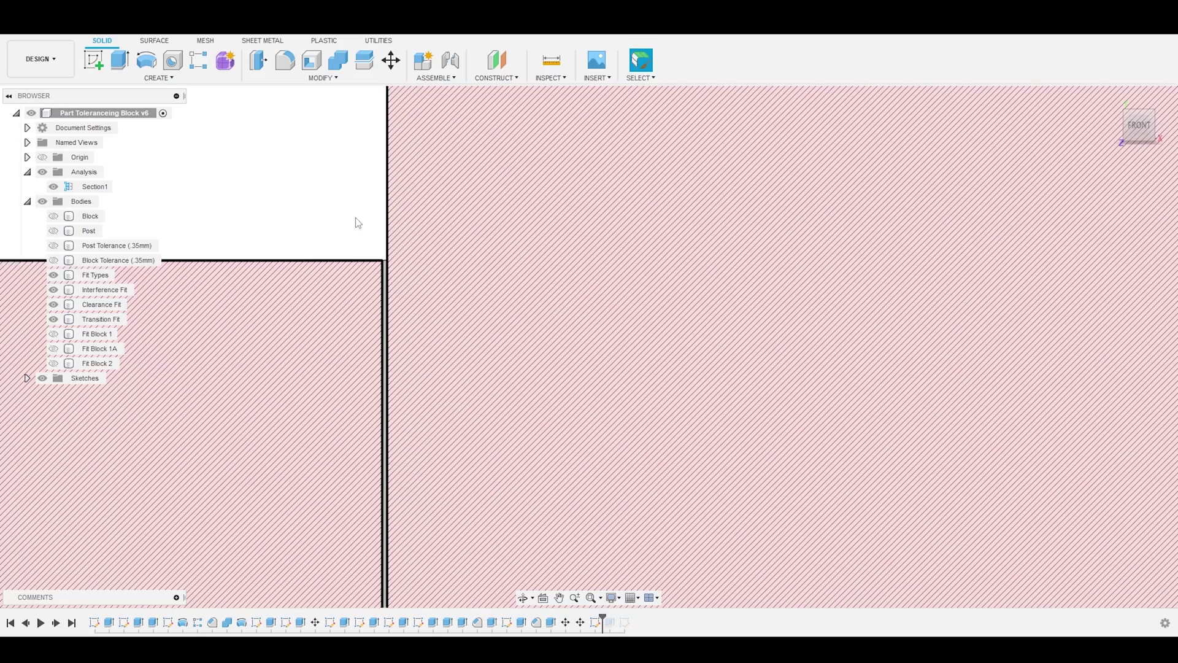
{"action": "scroll", "coordinate": [349, 221], "scroll_direction": "down", "scroll_amount": 3}
Select and deselect the labelled base body to inspect it, then clear the selection
{"action": "left_click", "coordinate": [769, 527]}
{"action": "scroll", "coordinate": [767, 534], "scroll_direction": "up", "scroll_amount": 4}
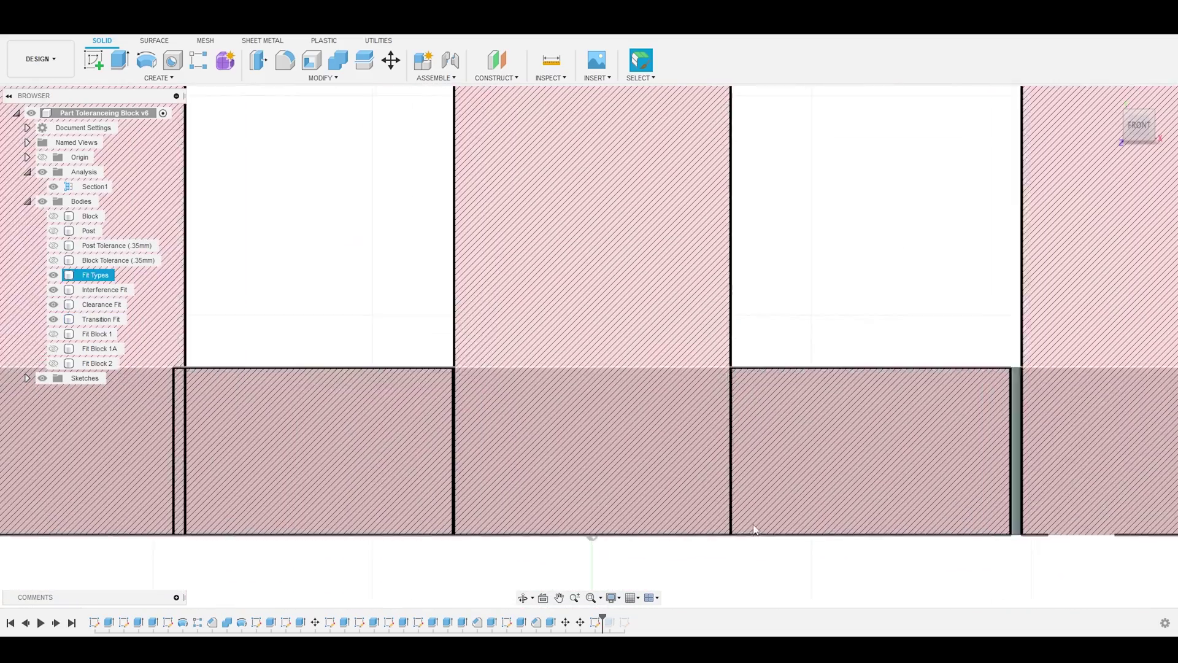
{"action": "left_click", "coordinate": [747, 571]}
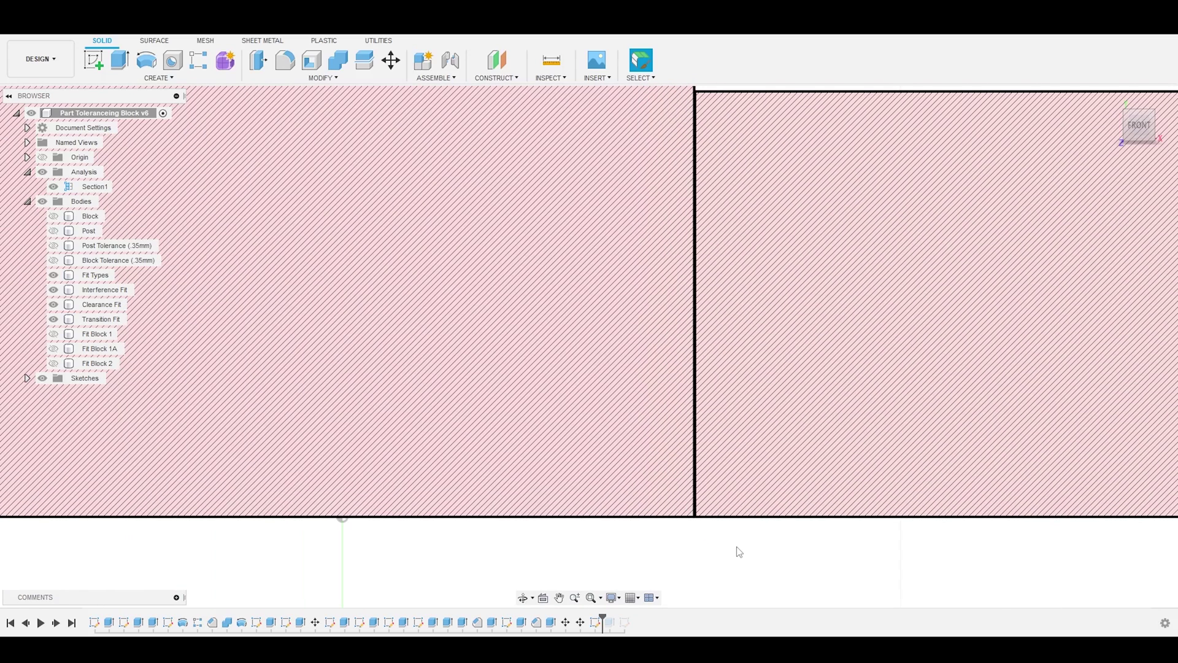
{"action": "scroll", "coordinate": [742, 555], "scroll_direction": "down", "scroll_amount": 3}
{"action": "left_click", "coordinate": [743, 390]}
{"action": "left_click", "coordinate": [799, 238]}
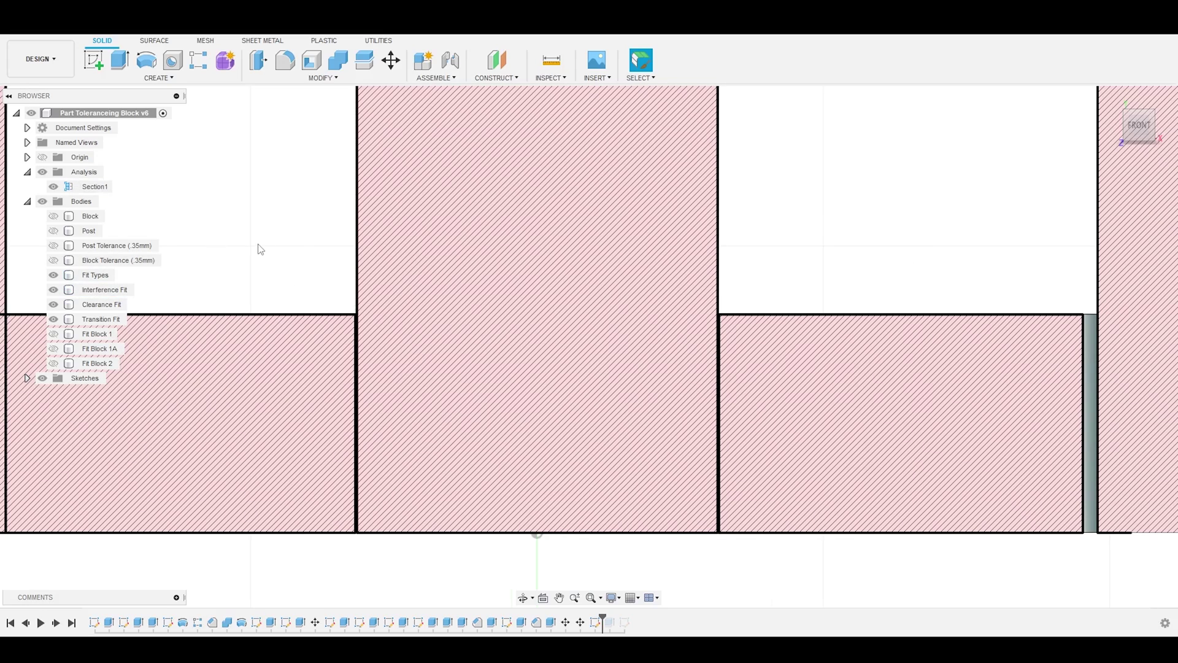
{"action": "scroll", "coordinate": [259, 247], "scroll_direction": "down", "scroll_amount": 2}
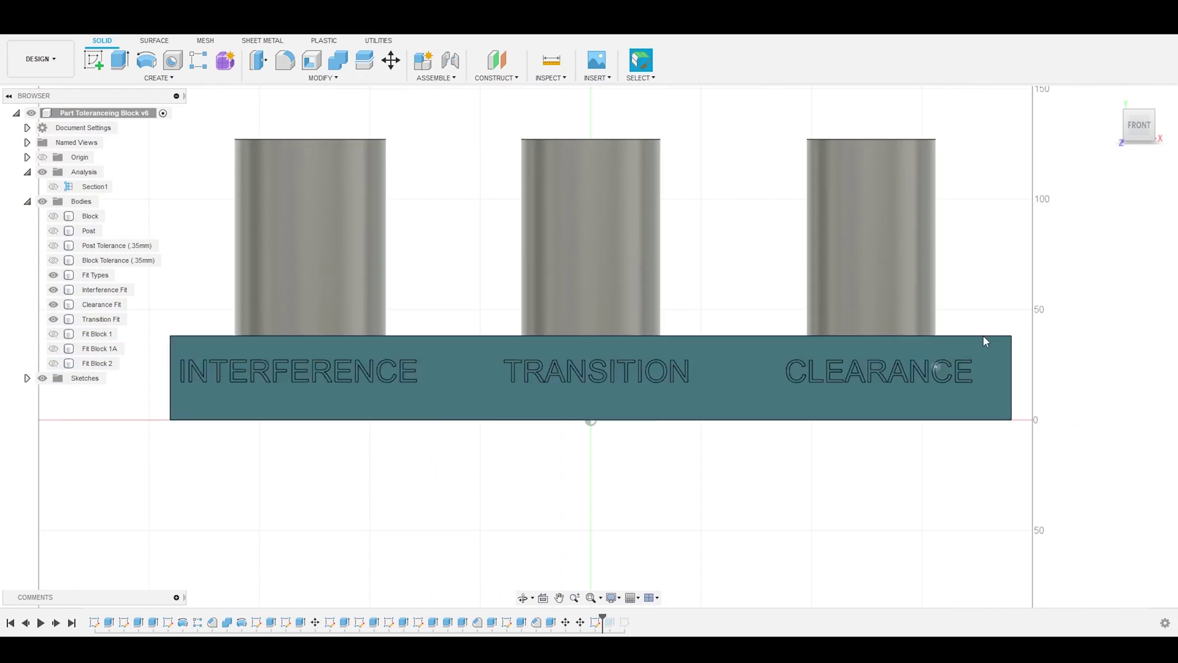
{"action": "scroll", "coordinate": [983, 336], "scroll_direction": "up", "scroll_amount": 3}
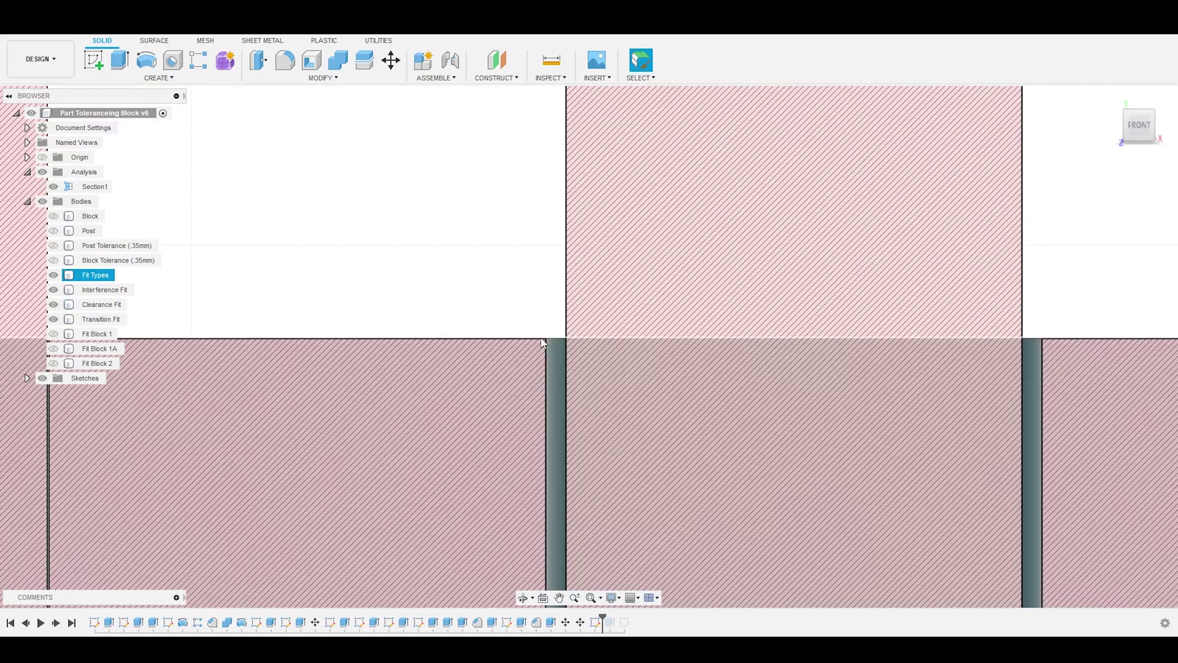
{"action": "left_click", "coordinate": [527, 312]}
{"action": "scroll", "coordinate": [521, 295], "scroll_direction": "down", "scroll_amount": 4}
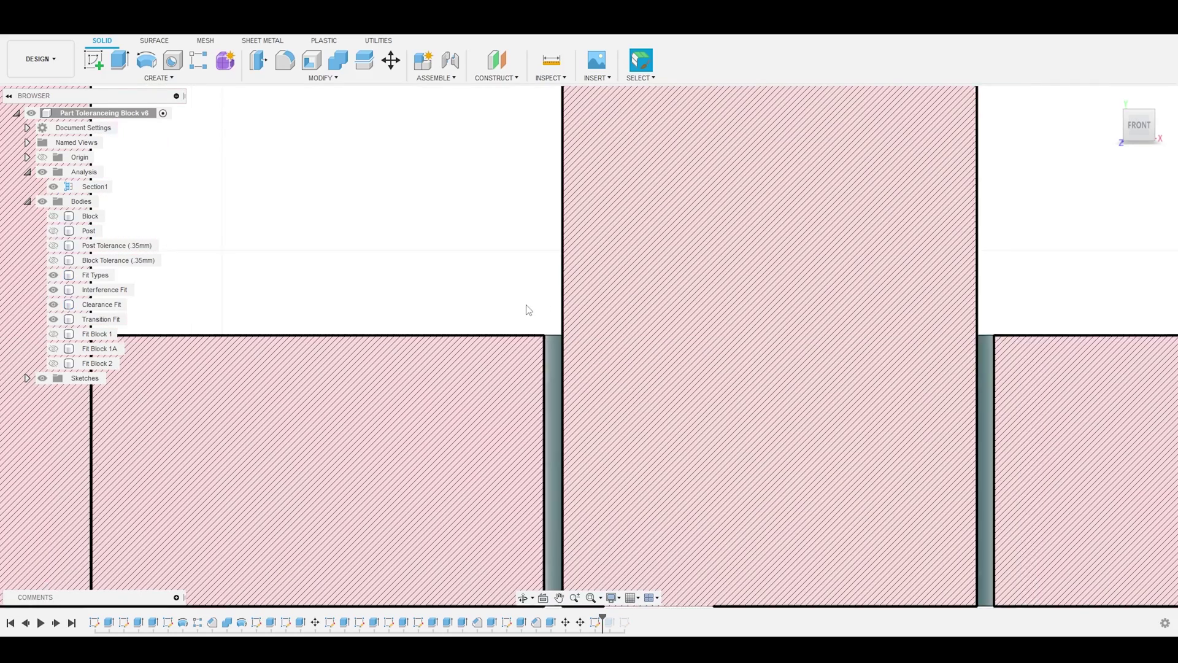
{"action": "scroll", "coordinate": [519, 281], "scroll_direction": "down", "scroll_amount": 2}
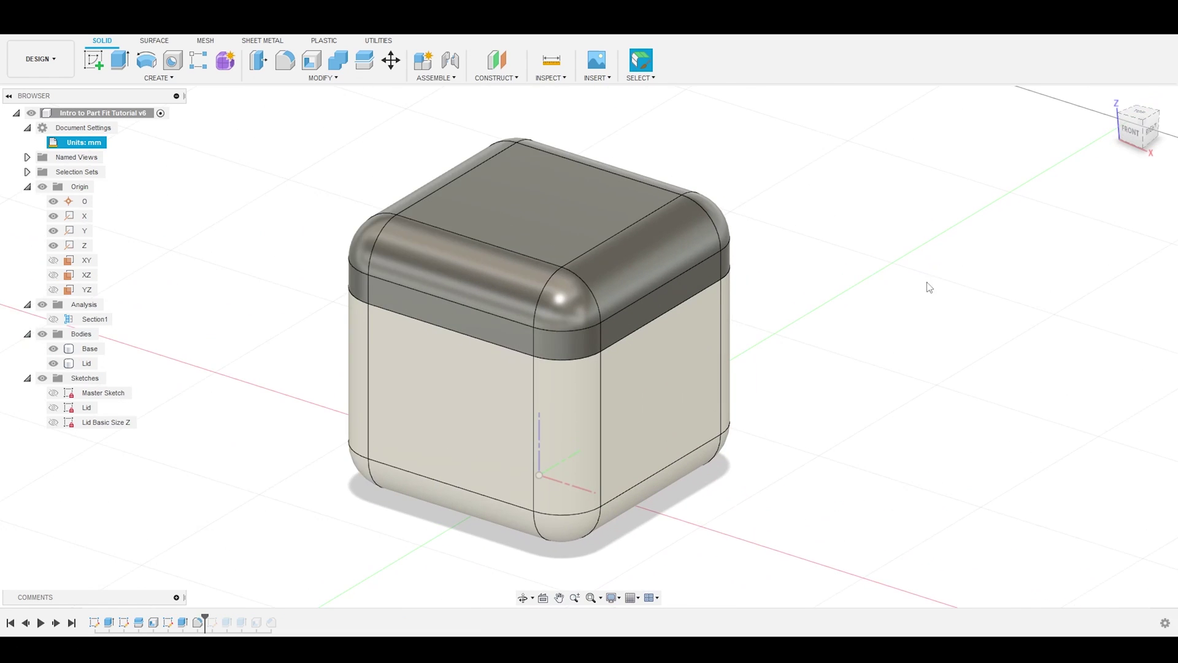
{"action": "middle_click_drag", "start_coordinate": [908, 292], "coordinate": [847, 297], "text": "shift"}
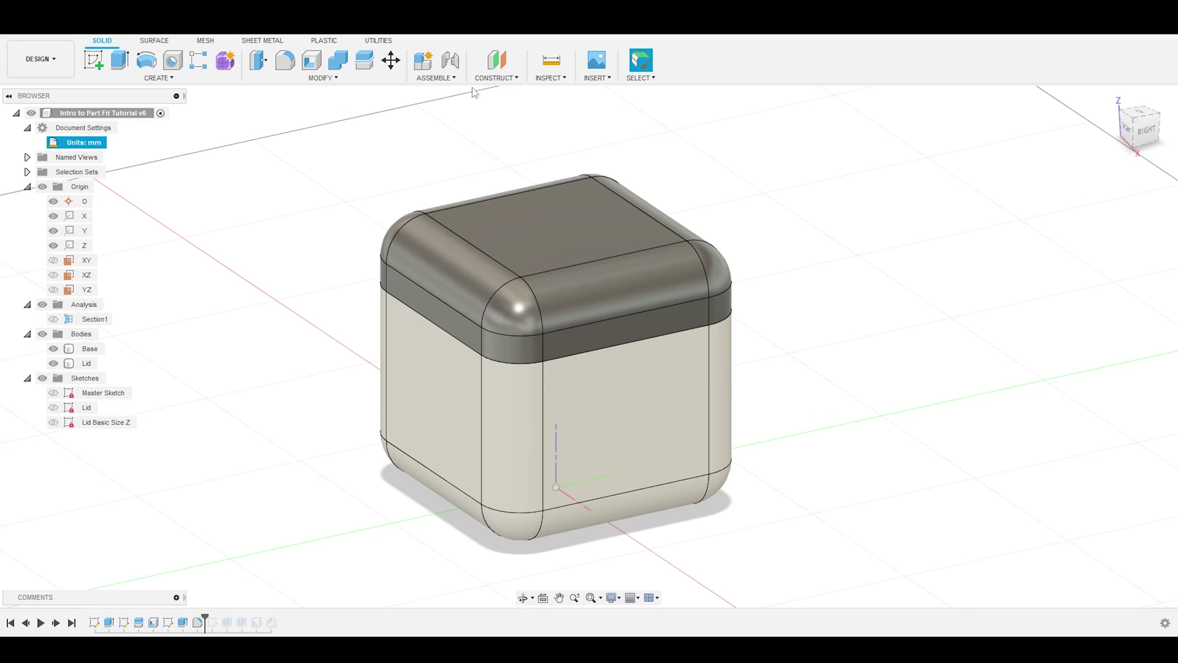
Add a user parameter ClearanceFit with a value of 0.5 mm
{"action": "left_click", "coordinate": [345, 78]}
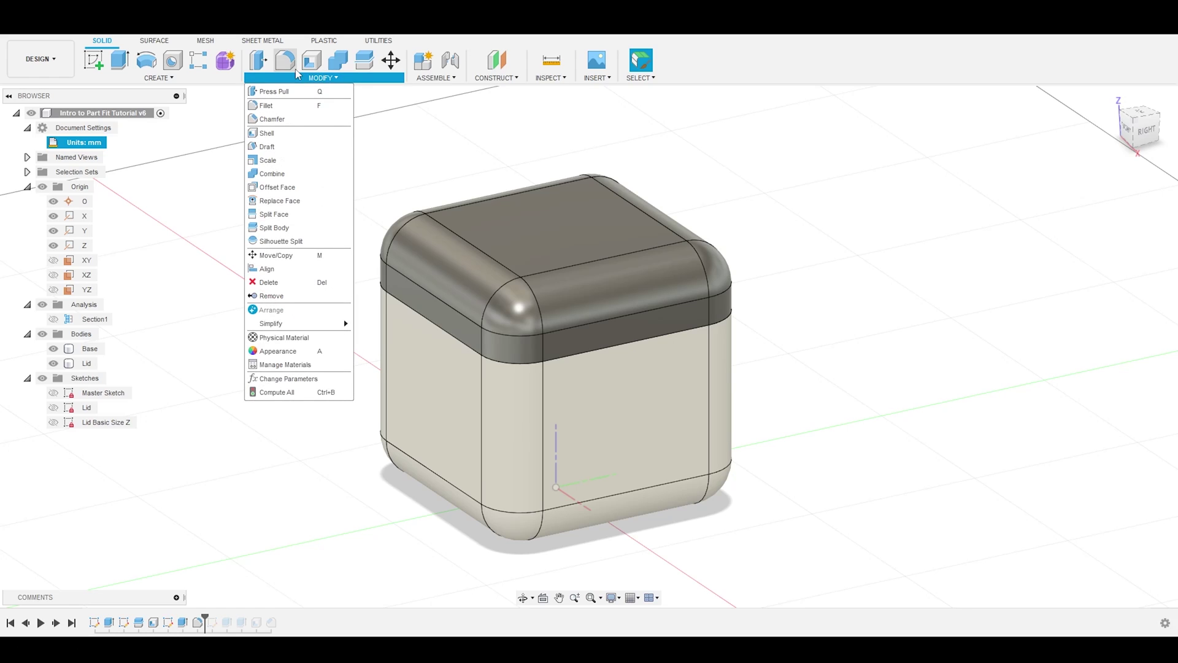
{"action": "left_click", "coordinate": [294, 387]}
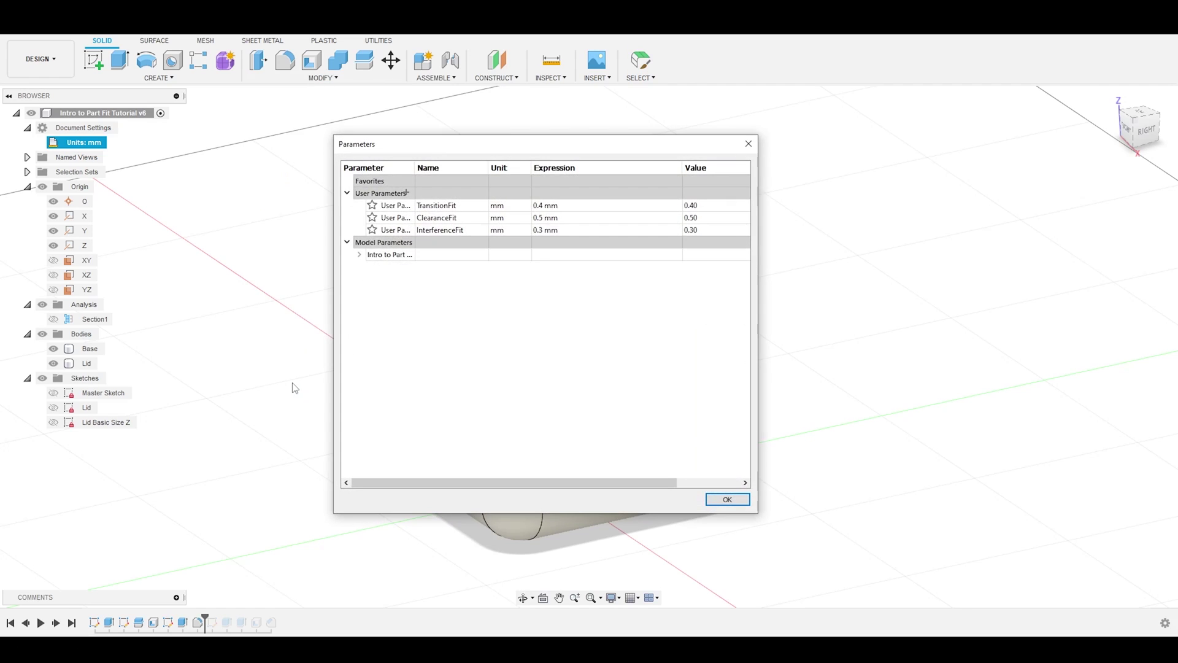
{"action": "left_click", "coordinate": [250, 168]}
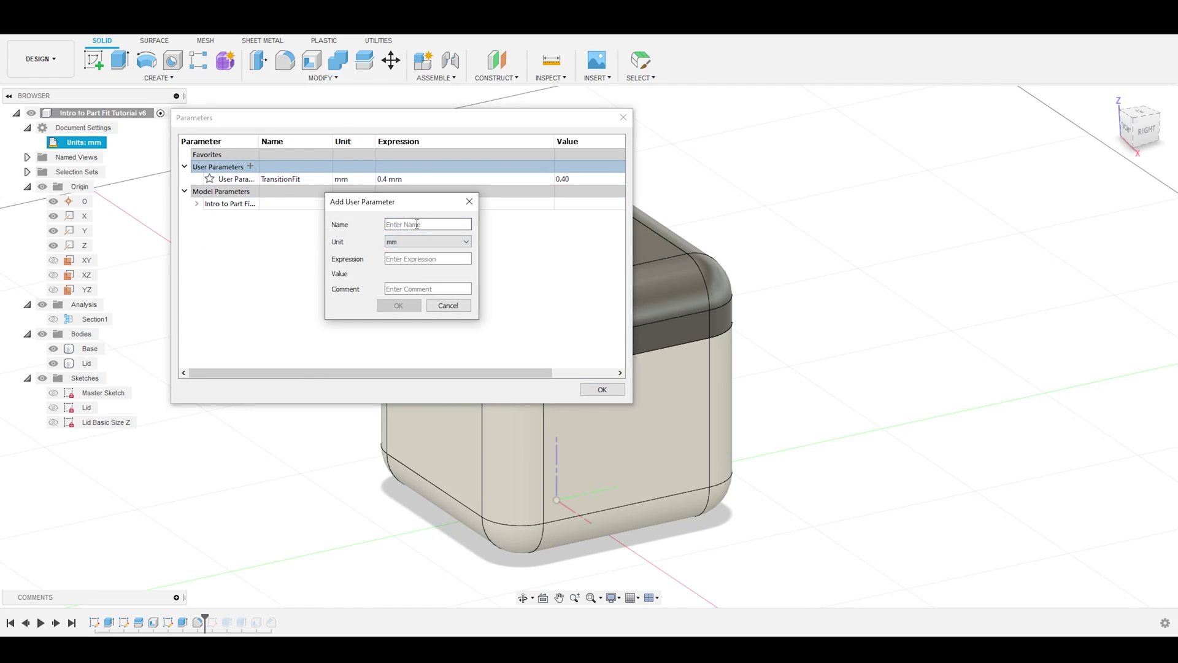
{"action": "type", "text": "Ch"}
{"action": "type", "text": "learanceFit"}
{"action": "left_click", "coordinate": [430, 258]}
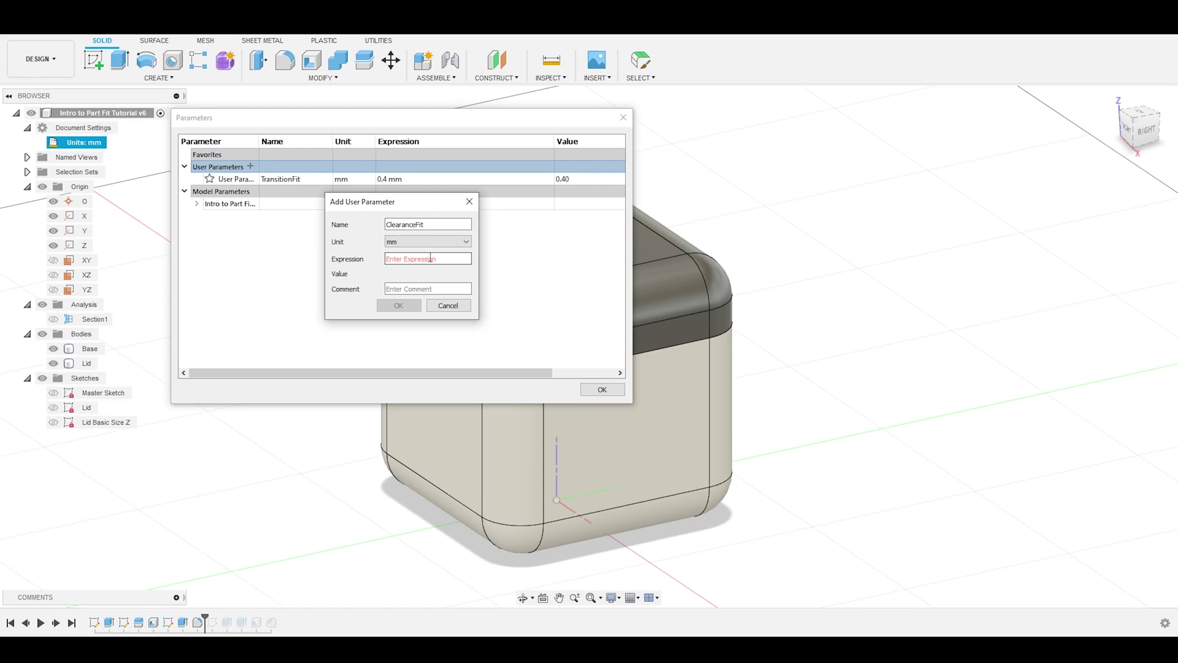
{"action": "type", "text": ".5"}
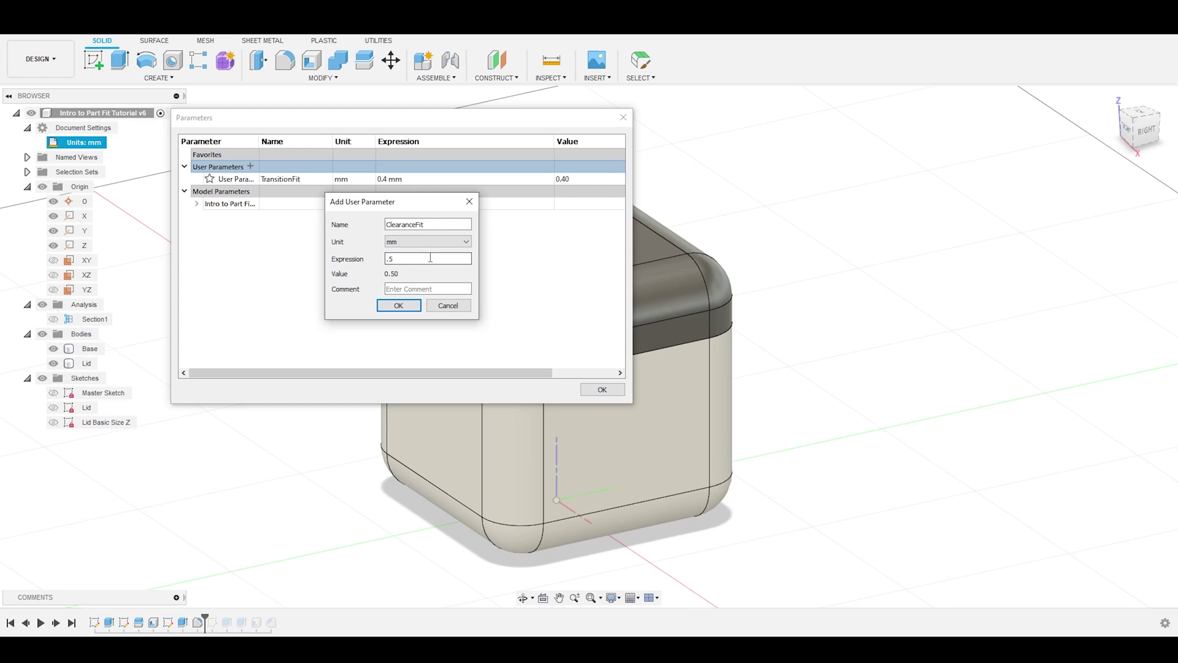
{"action": "key", "text": "Return"}
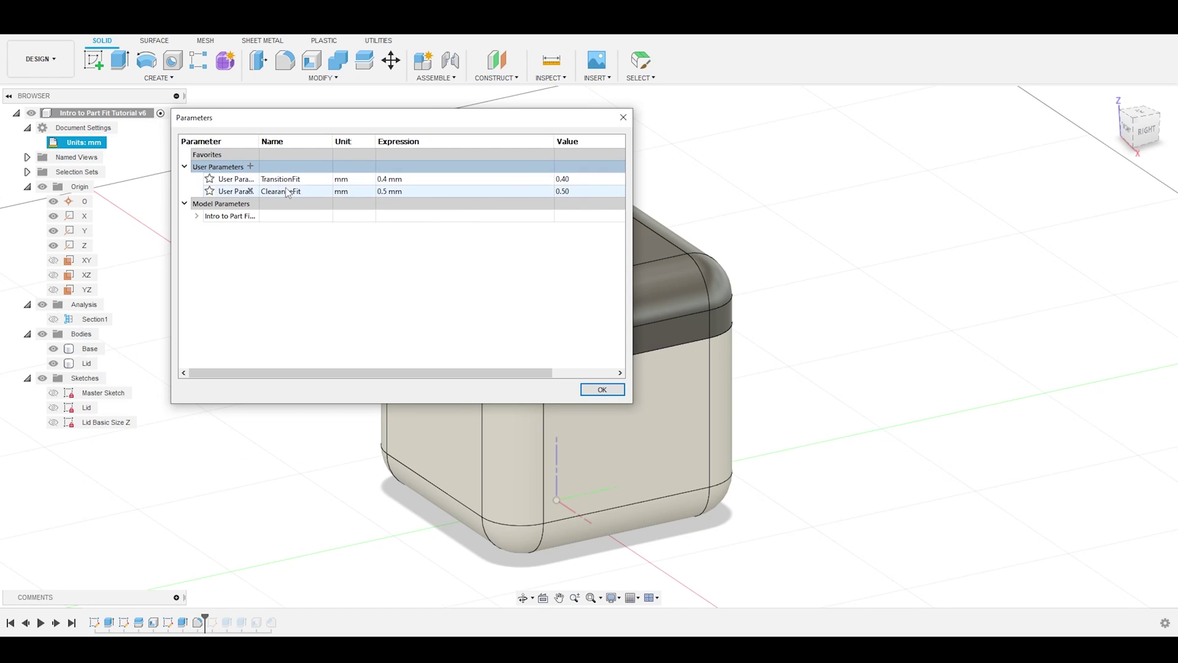
Add a user parameter InterferenceFit of 0.3 mm and close the parameters table
{"action": "left_click", "coordinate": [250, 167]}
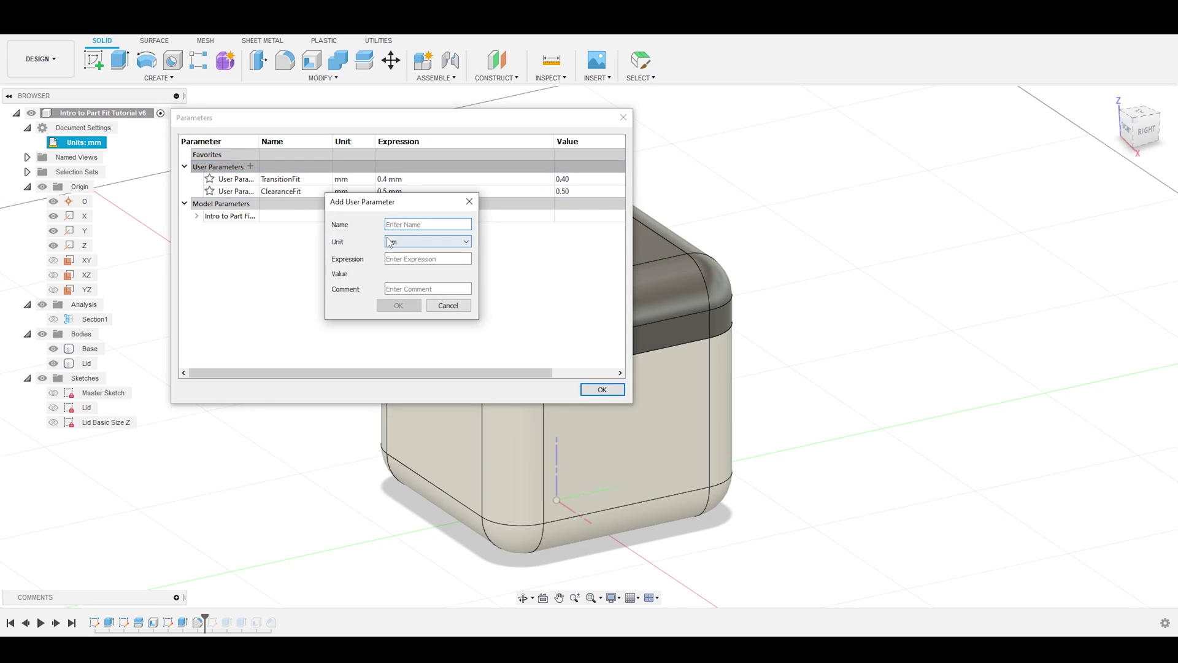
{"action": "type", "text": "InterferenceFit"}
{"action": "left_click", "coordinate": [437, 258]}
{"action": "type", "text": "."}
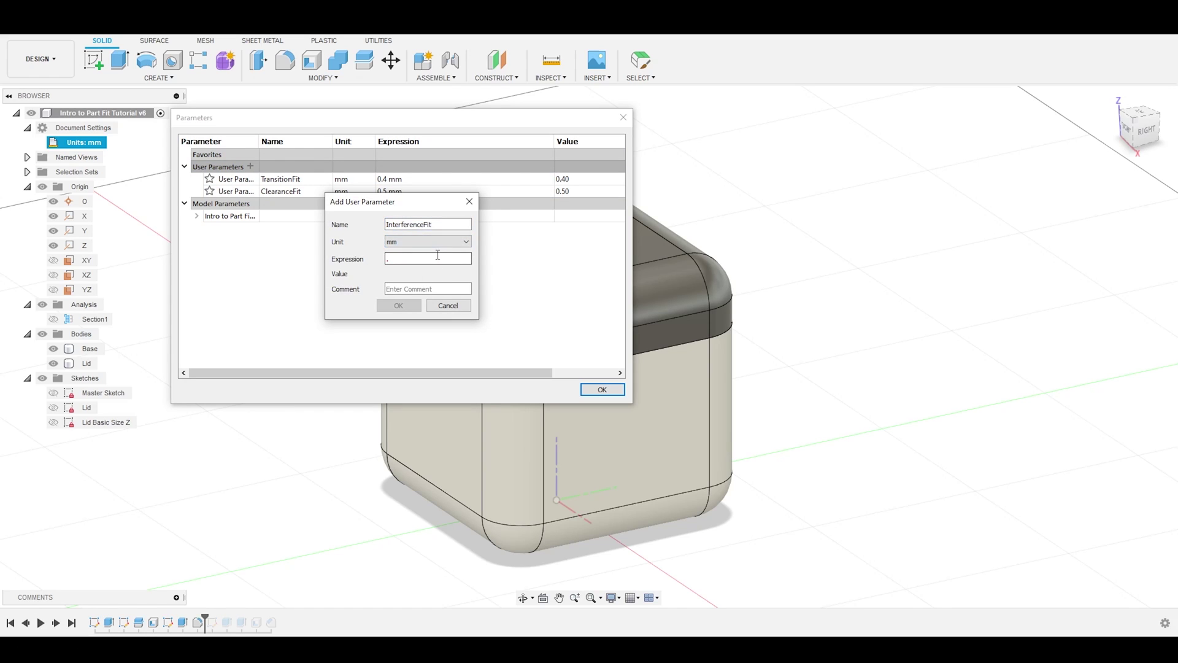
{"action": "type", "text": "3"}
{"action": "left_click", "coordinate": [398, 305]}
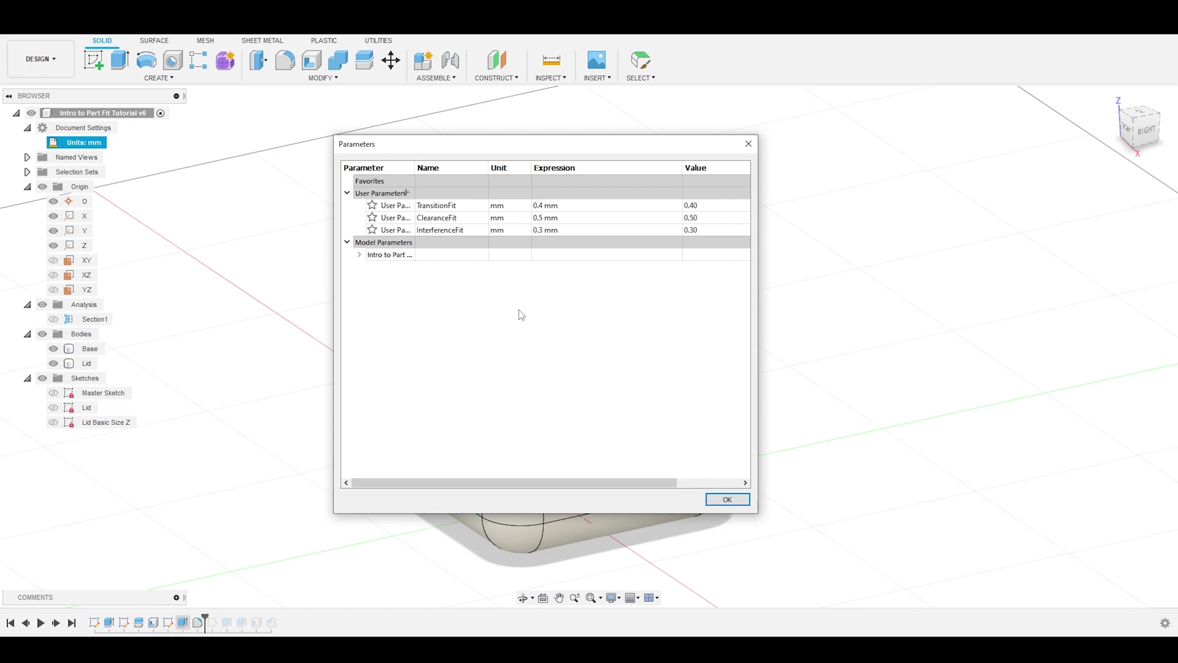
{"action": "left_click", "coordinate": [727, 499]}
Change the TransitionFit expression from 0.4 mm to 0.7 mm and apply
{"action": "left_click", "coordinate": [279, 78]}
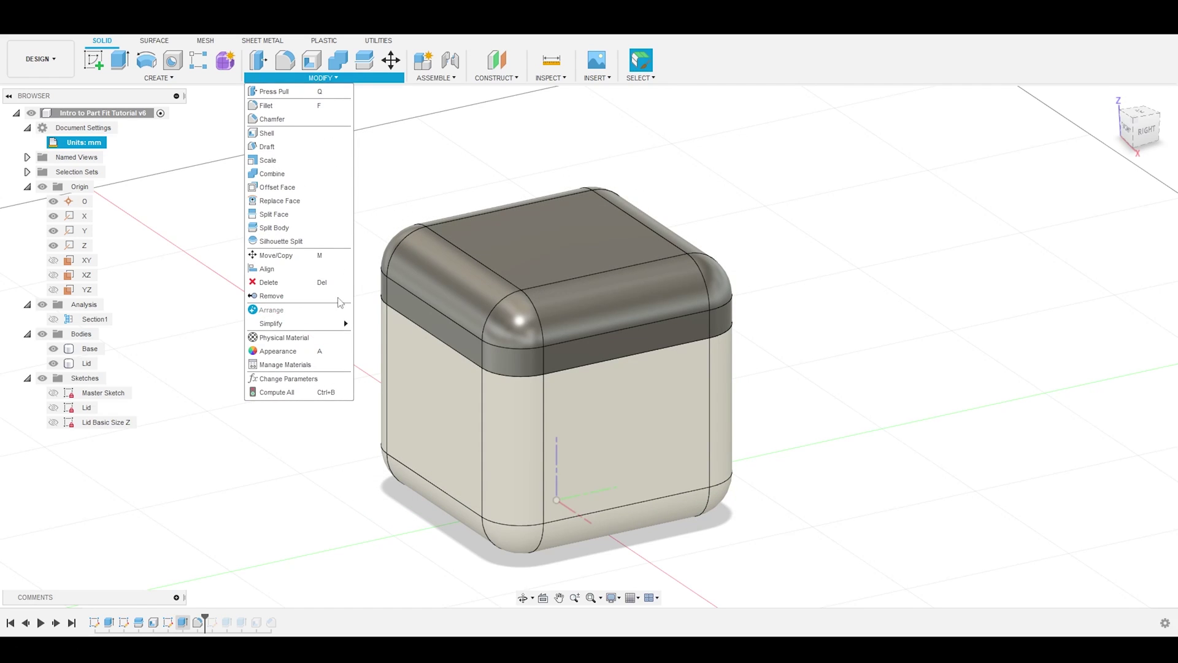
{"action": "left_click", "coordinate": [288, 379]}
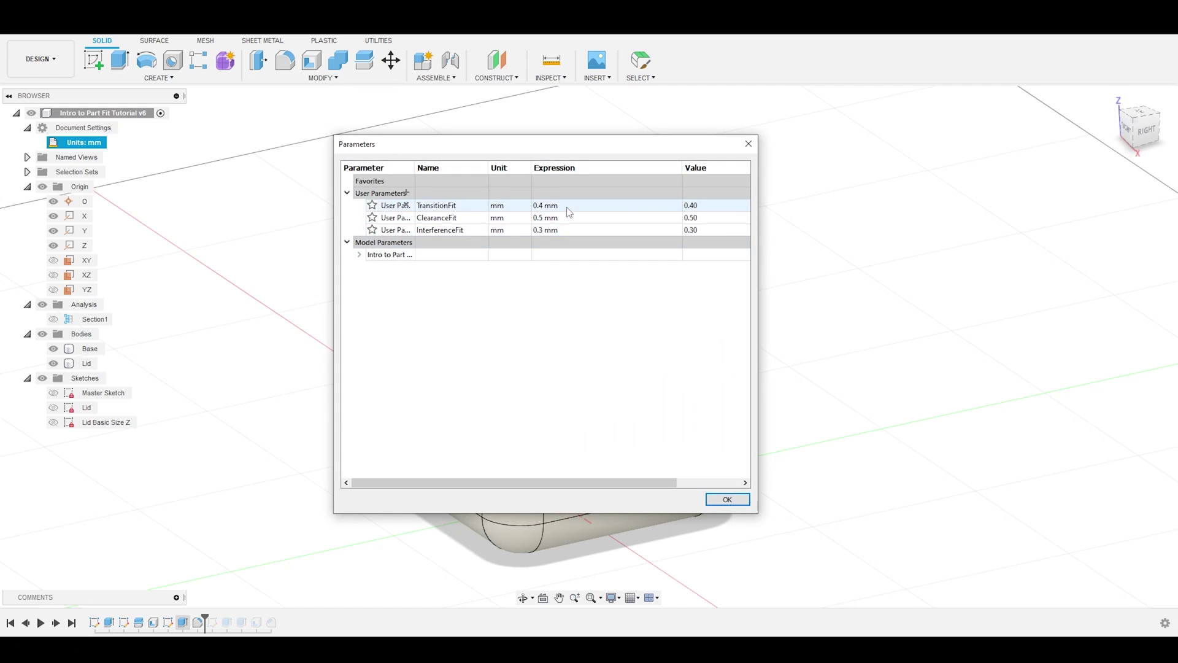
{"action": "double_click", "coordinate": [568, 206]}
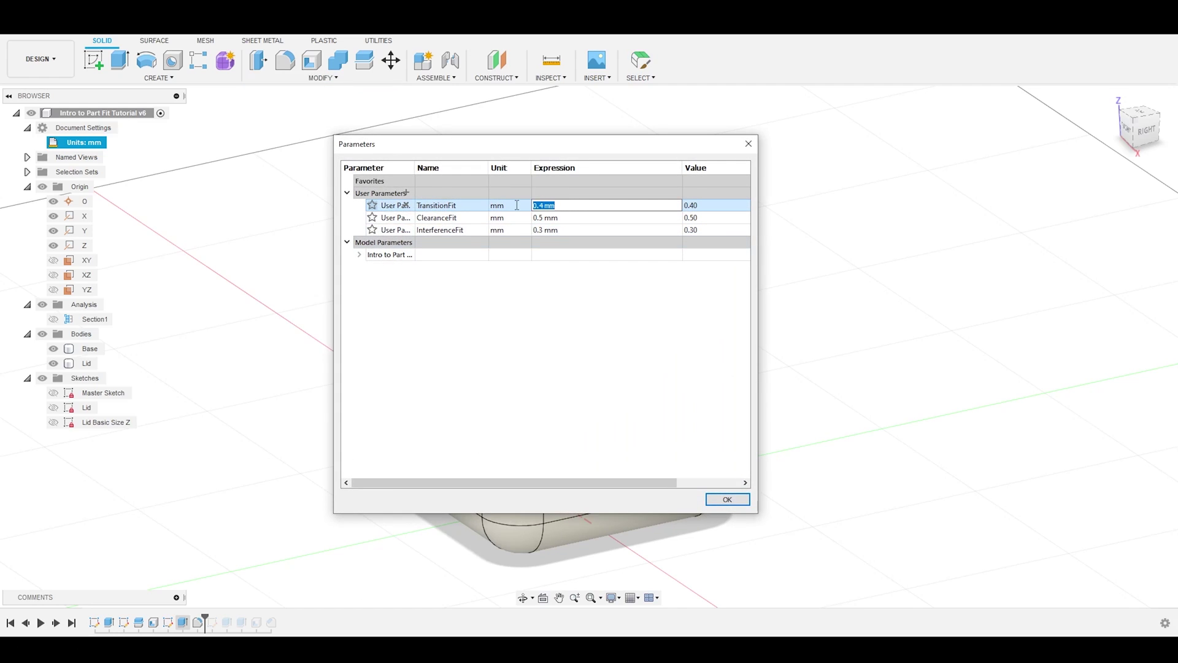
{"action": "left_click", "coordinate": [545, 206]}
{"action": "type", "text": "7"}
{"action": "key", "text": "Return"}
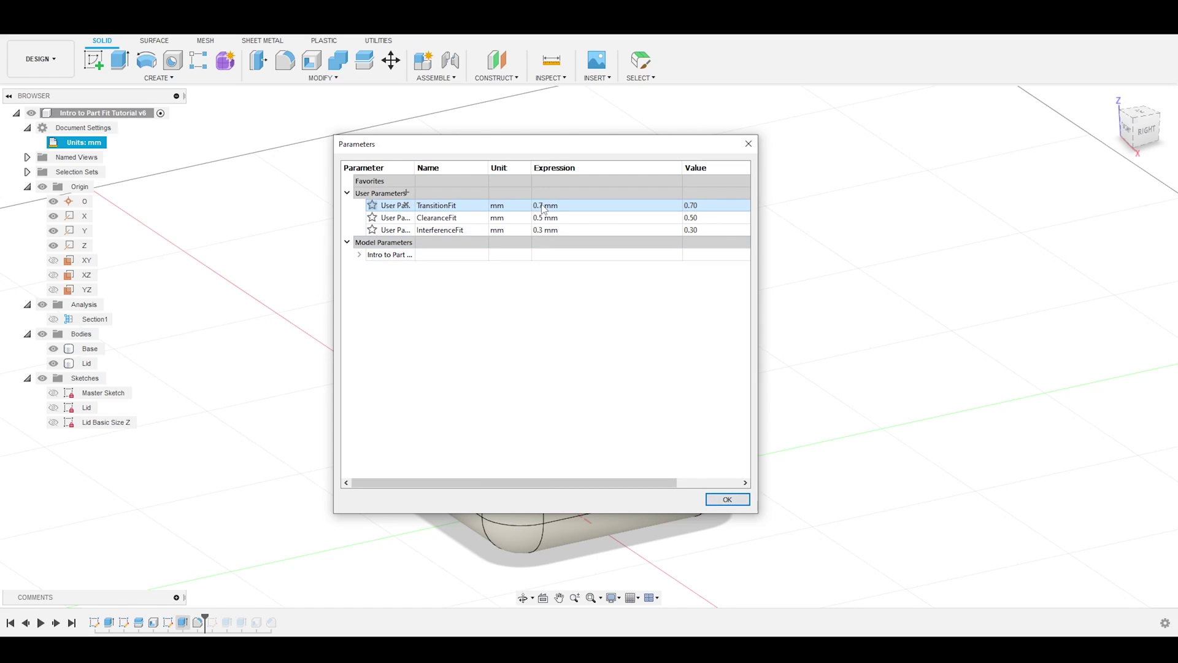
{"action": "left_click", "coordinate": [719, 497]}
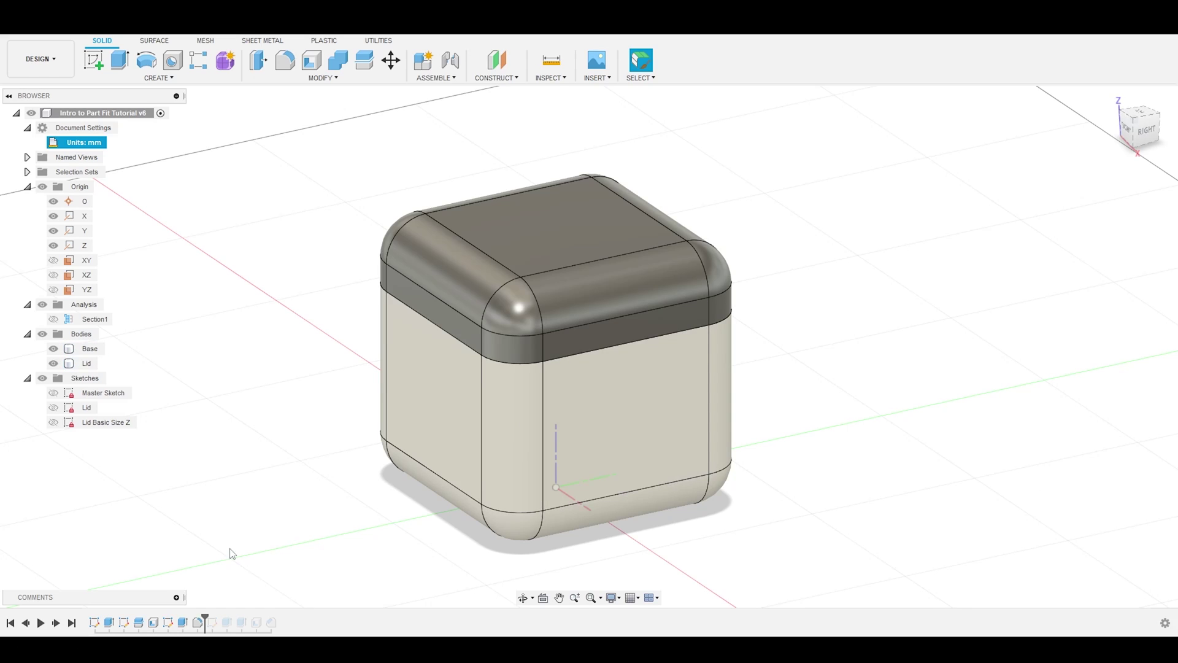
{"action": "left_click_drag", "start_coordinate": [205, 618], "coordinate": [190, 618]}
Roll the history back to Master Sketch and review that sketch
{"action": "left_click", "coordinate": [99, 625]}
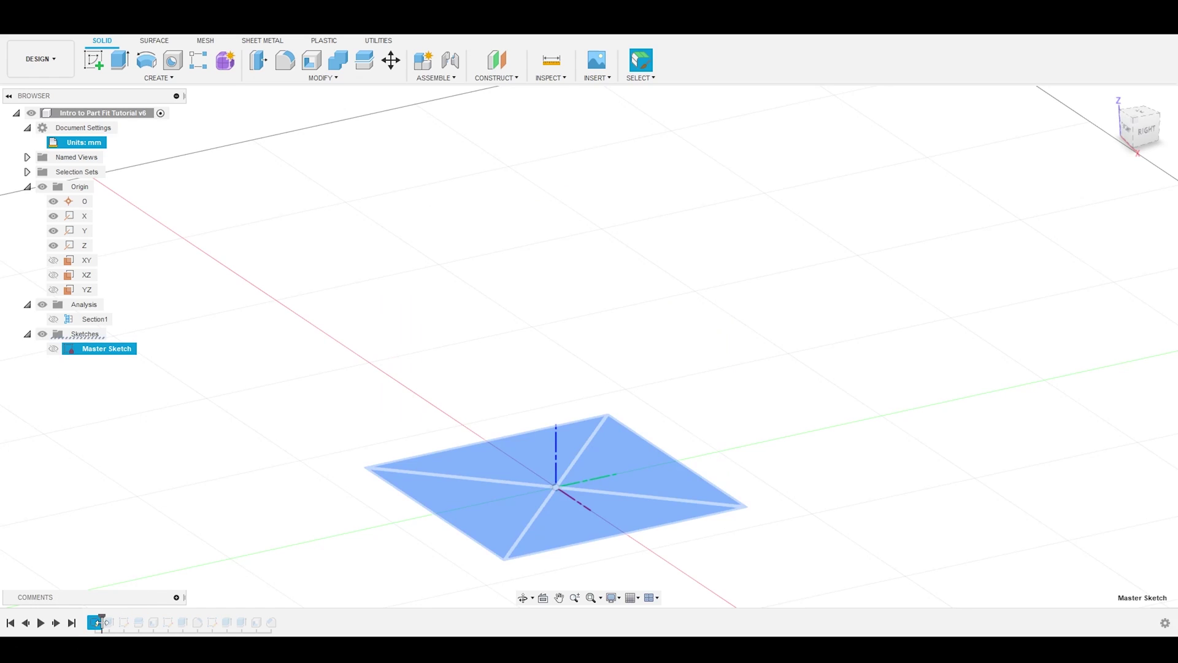
{"action": "right_click", "coordinate": [98, 625]}
{"action": "left_click", "coordinate": [134, 503]}
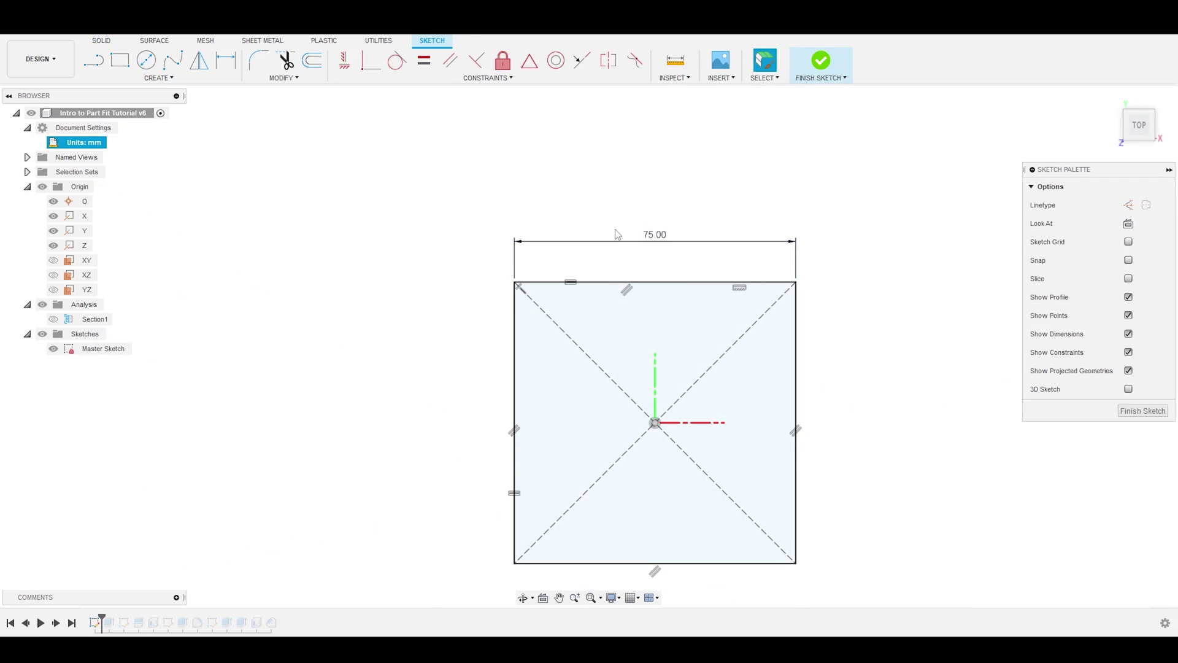
{"action": "left_click", "coordinate": [1142, 410]}
Advance the history past Extrude1 and open the Lid sketch with its 55.00 dimension
{"action": "left_click_drag", "start_coordinate": [103, 616], "coordinate": [117, 617]}
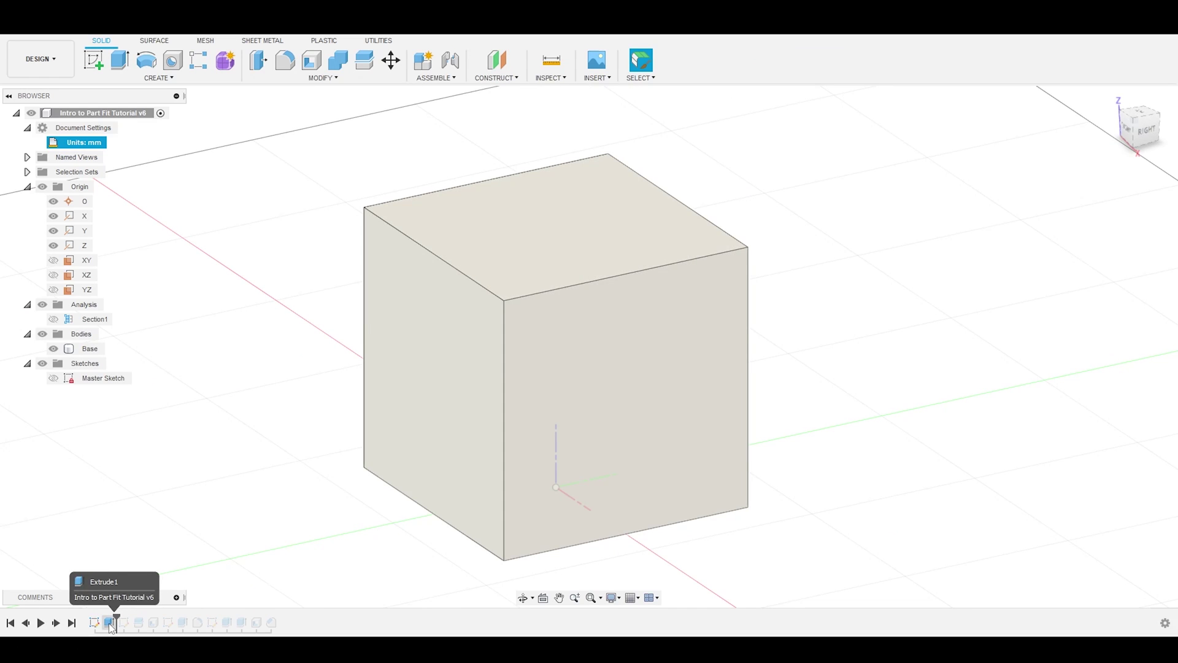
{"action": "left_click", "coordinate": [109, 626]}
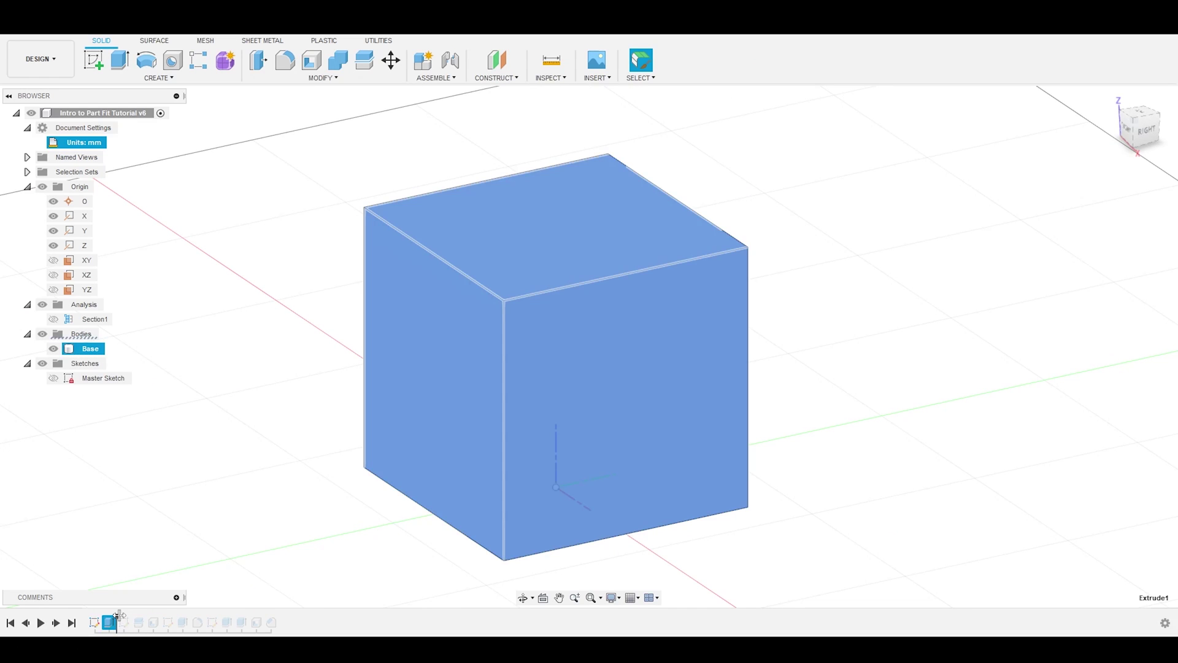
{"action": "right_click", "coordinate": [125, 622]}
{"action": "left_click", "coordinate": [158, 507]}
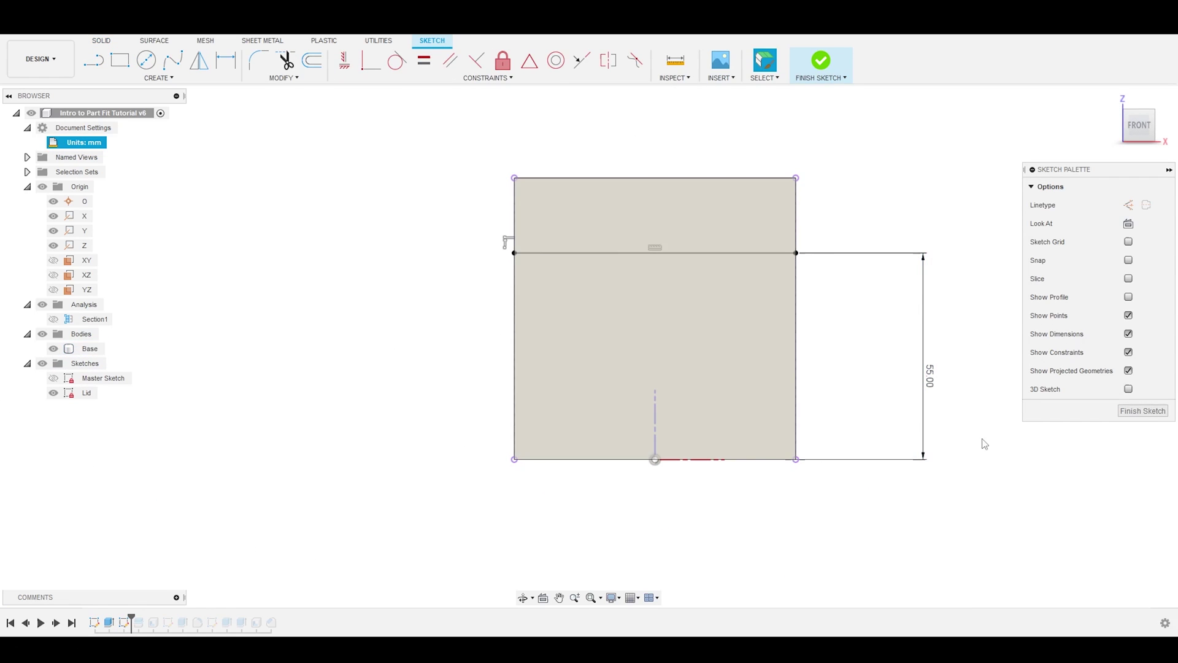
Finish the Lid sketch and reapply Split Body to divide the cube into Base and Lid
{"action": "left_click", "coordinate": [1142, 410]}
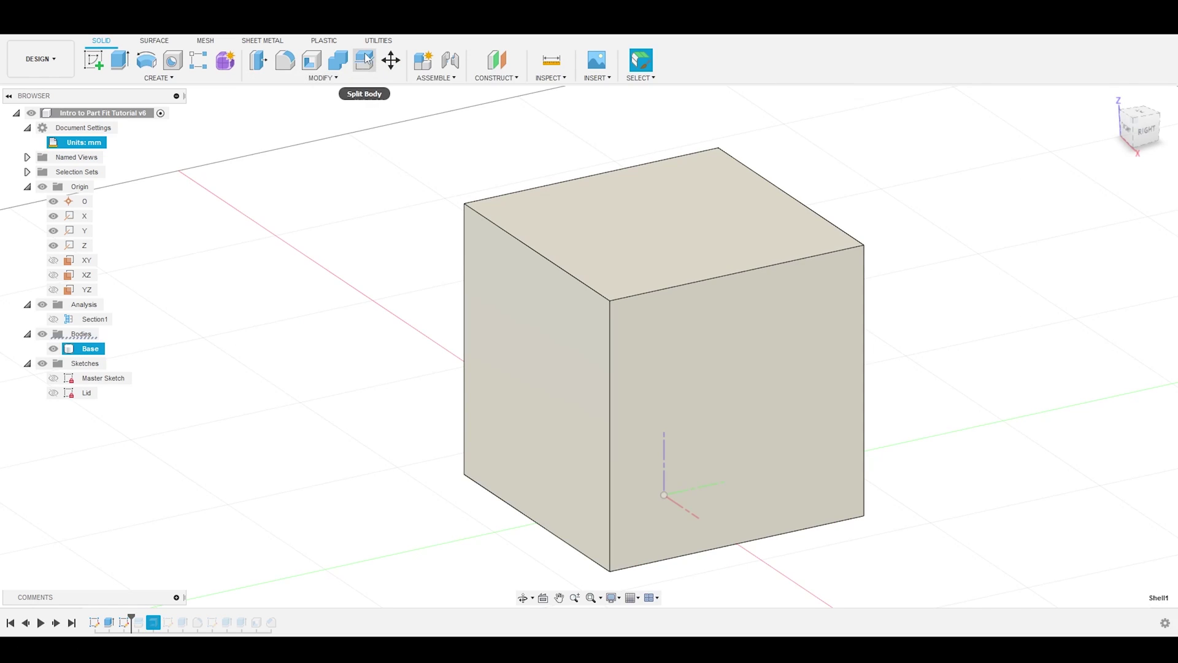
{"action": "double_click", "coordinate": [134, 619]}
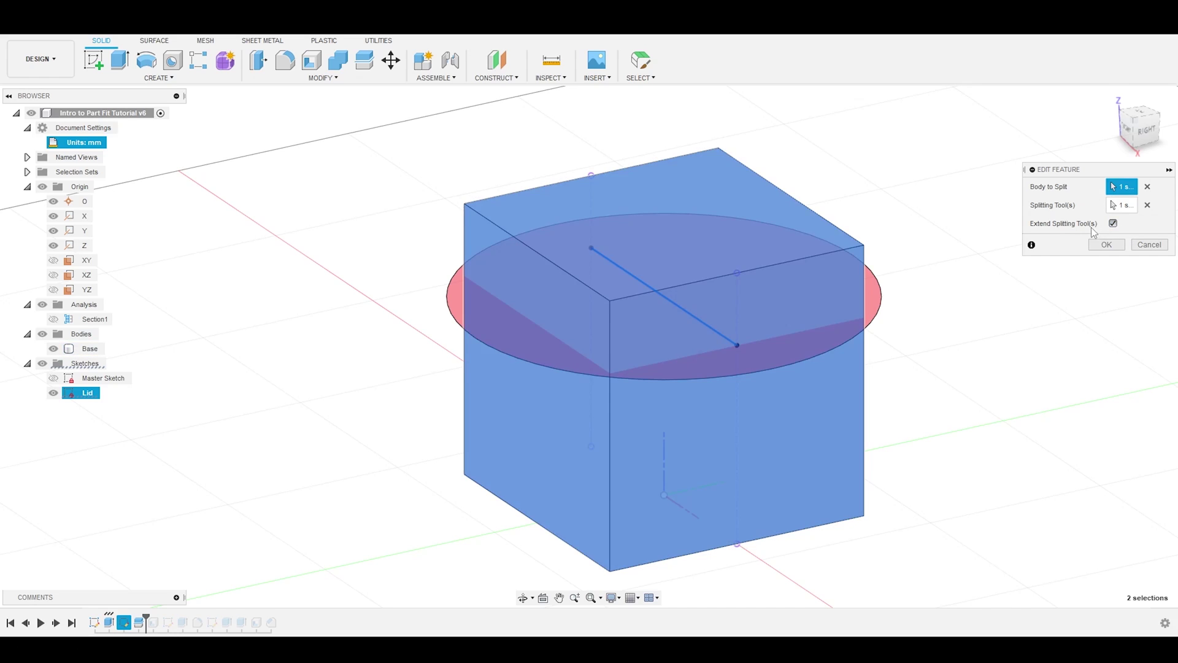
{"action": "left_click", "coordinate": [1107, 246]}
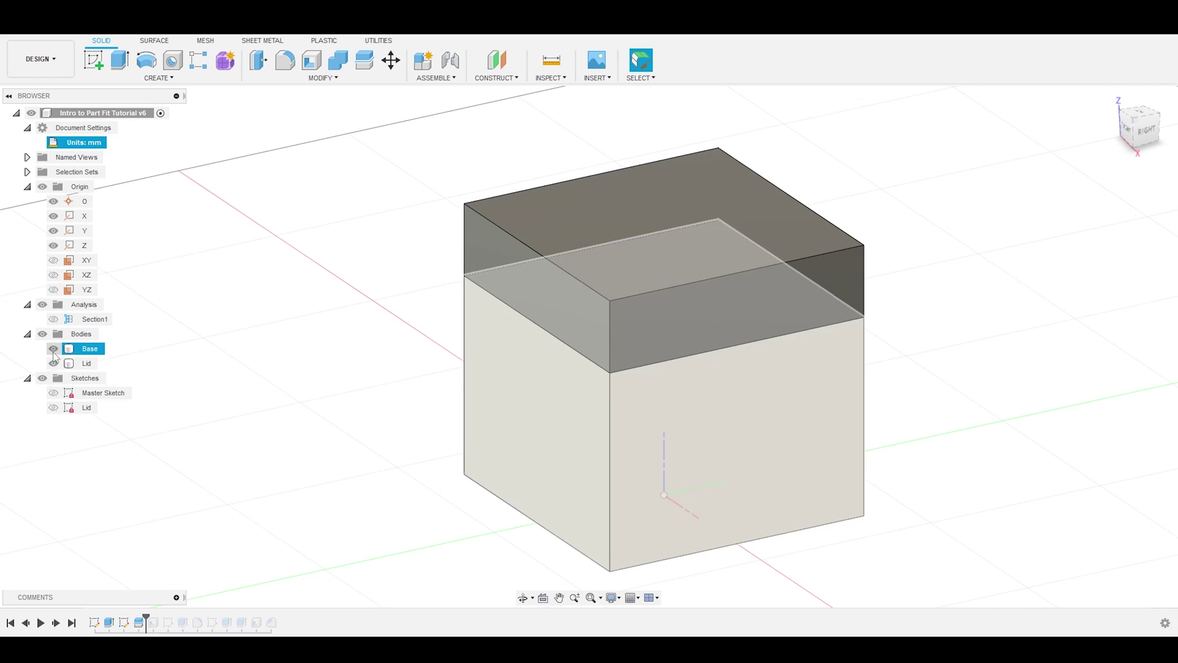
{"action": "left_click", "coordinate": [53, 363]}
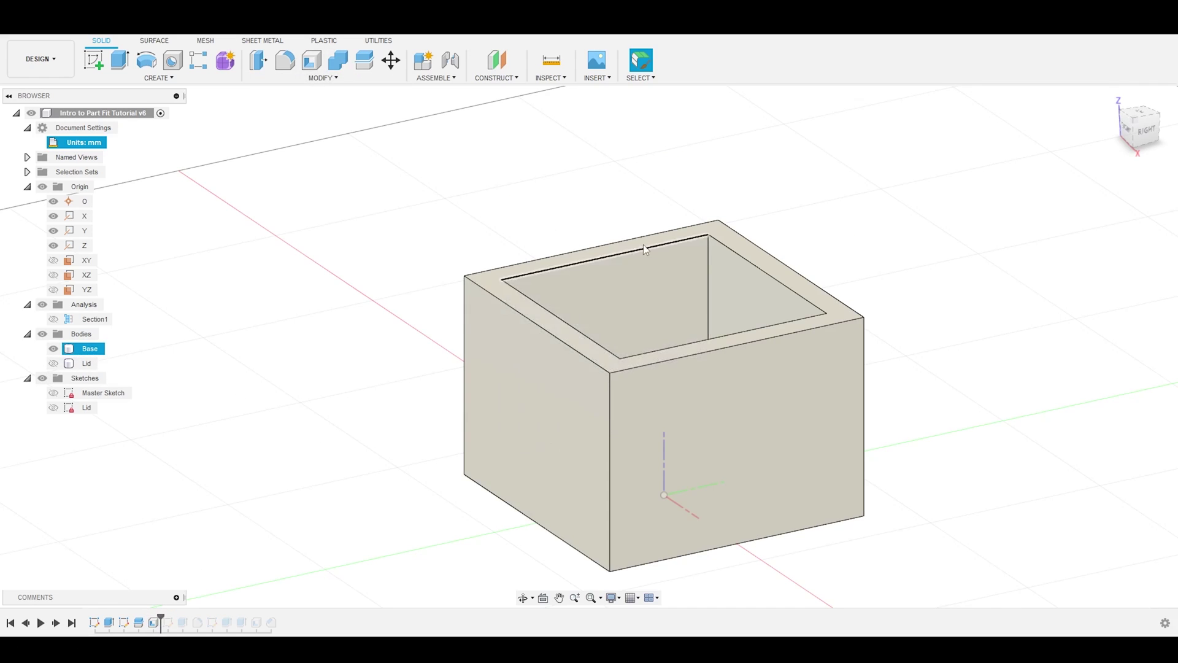
{"action": "right_click", "coordinate": [154, 623]}
{"action": "left_click", "coordinate": [188, 514]}
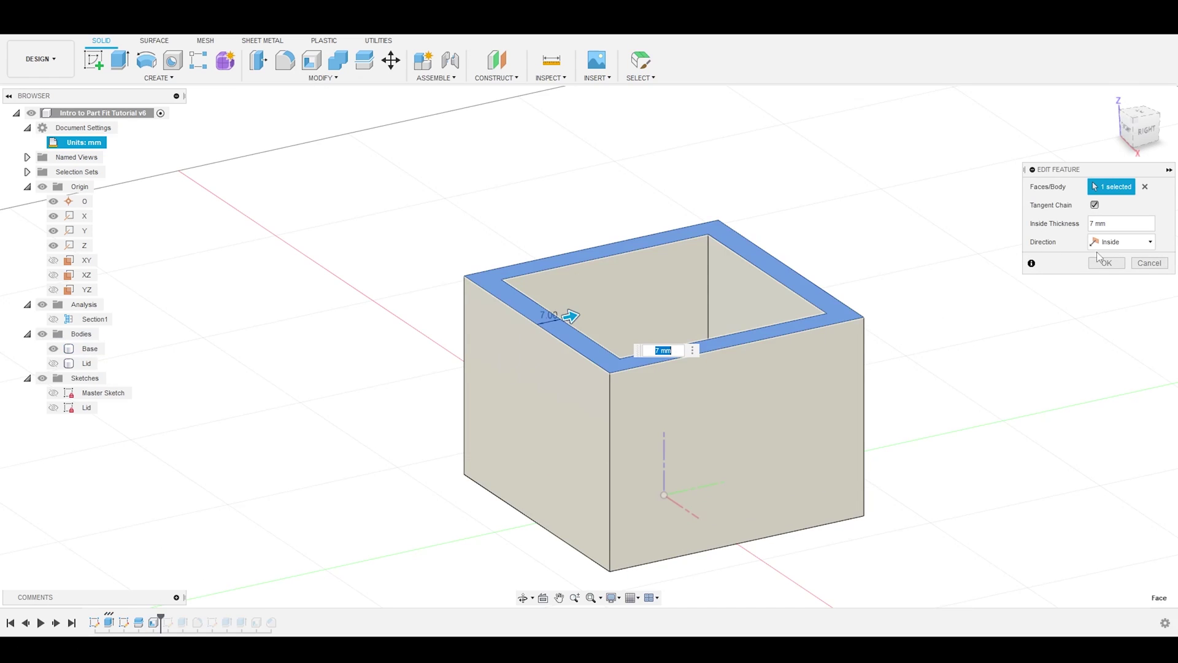
{"action": "left_click", "coordinate": [1107, 264]}
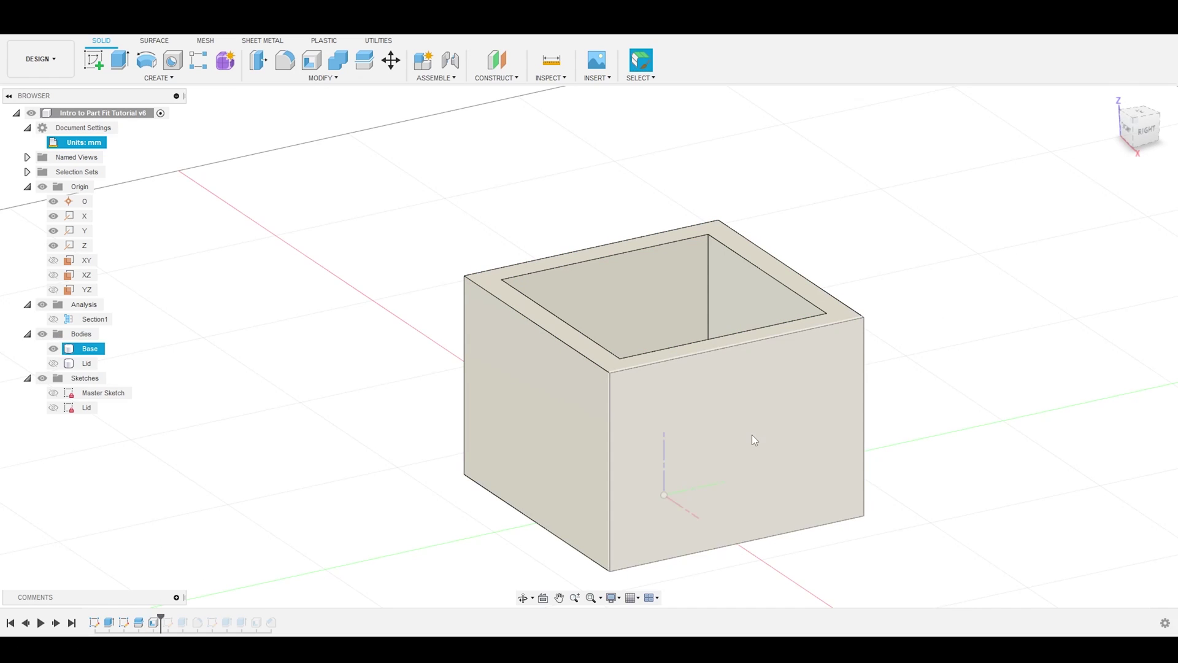
{"action": "scroll", "coordinate": [897, 300], "scroll_direction": "up", "scroll_amount": 3}
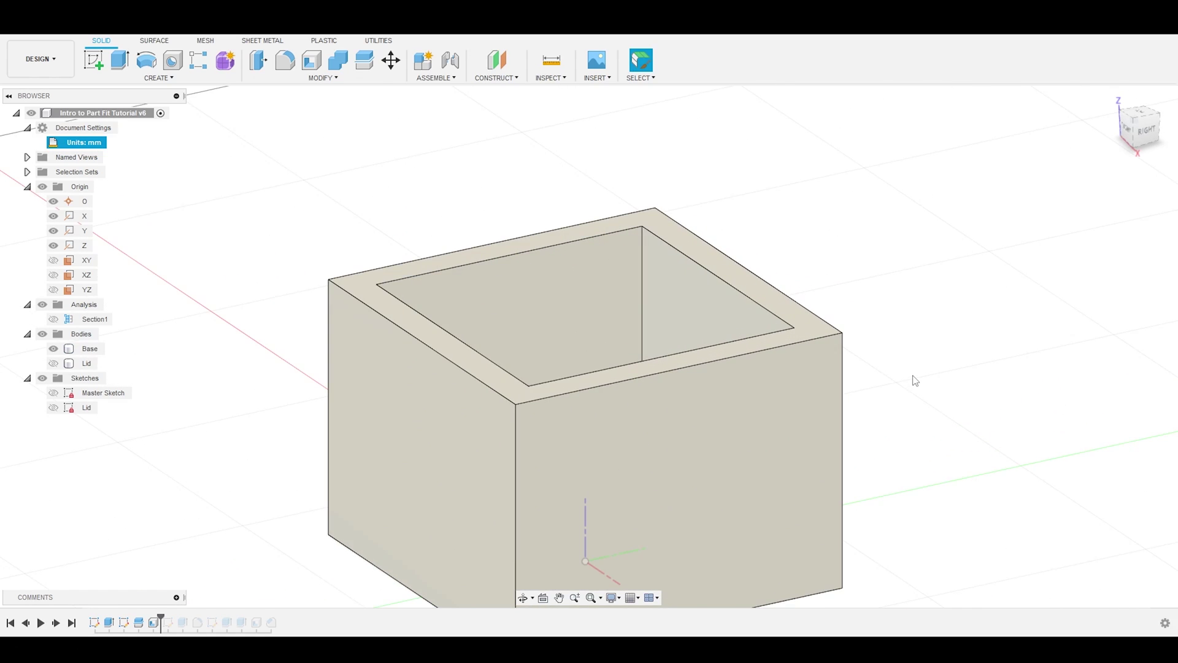
{"action": "middle_click_drag", "start_coordinate": [915, 380], "coordinate": [875, 289]}
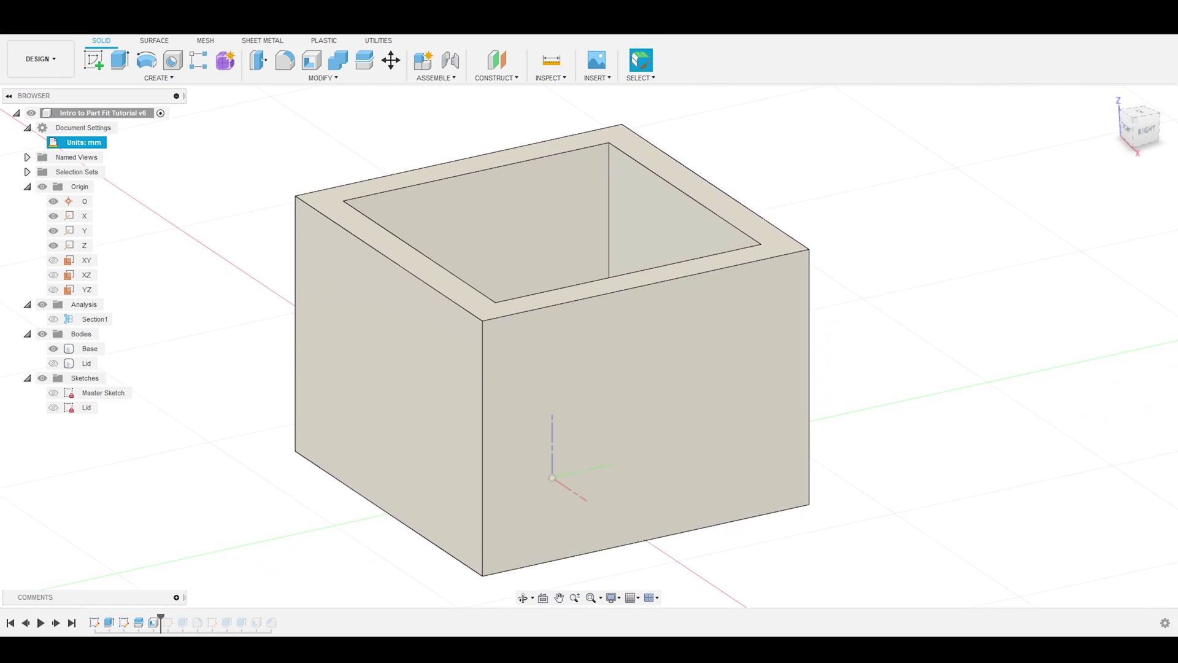
Roll history forward to Lid Basic Size Z, open that sketch, and orbit to inspect its projected outline
{"action": "mouse_move", "coordinate": [162, 617]}
{"action": "left_mouse_down"}
{"action": "mouse_move", "coordinate": [175, 618]}
{"action": "mouse_move", "coordinate": [161, 618]}
{"action": "left_mouse_up"}
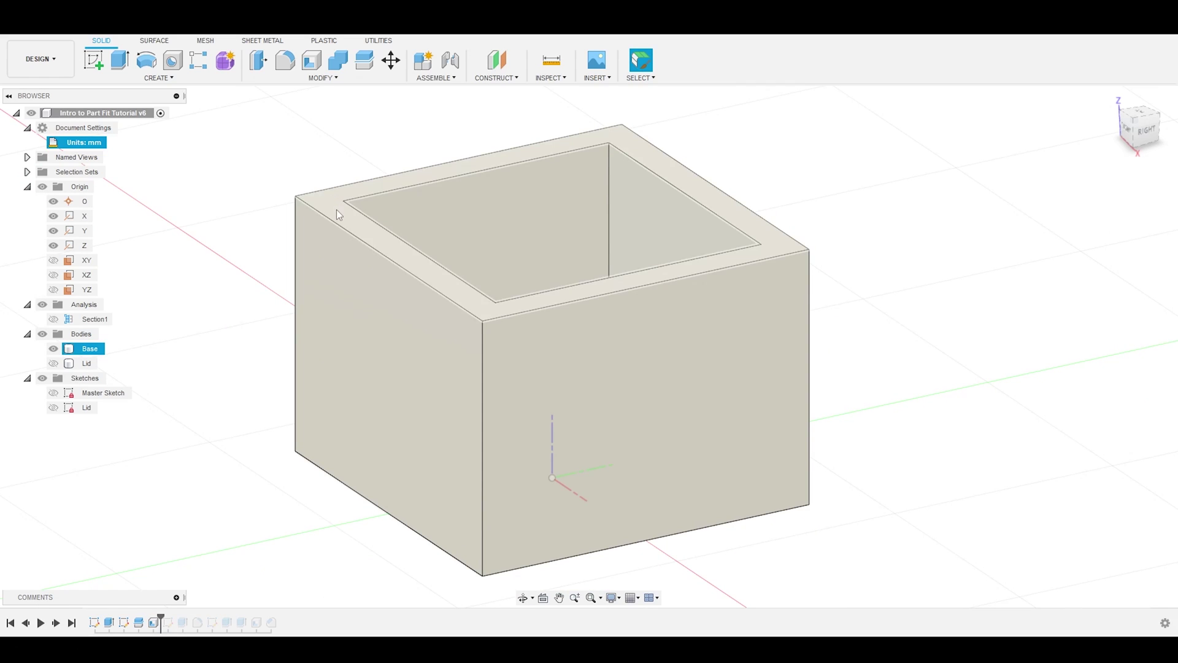
{"action": "left_click_drag", "start_coordinate": [161, 617], "coordinate": [173, 616]}
{"action": "left_click", "coordinate": [168, 622]}
{"action": "right_click", "coordinate": [169, 622]}
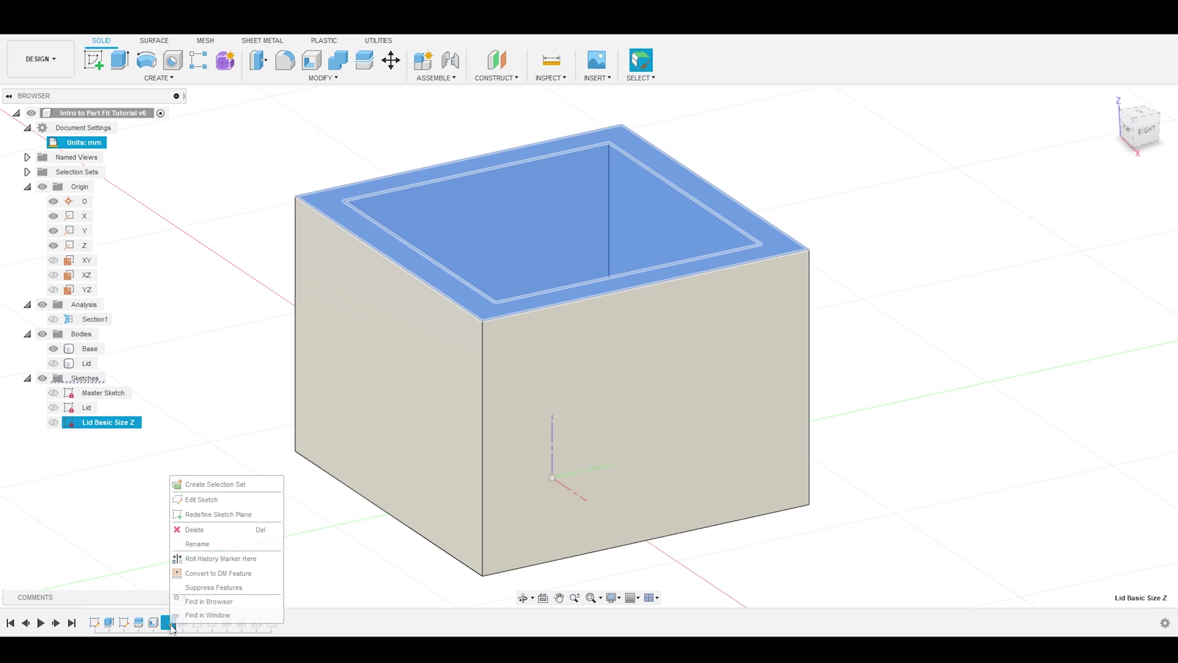
{"action": "left_click", "coordinate": [202, 499]}
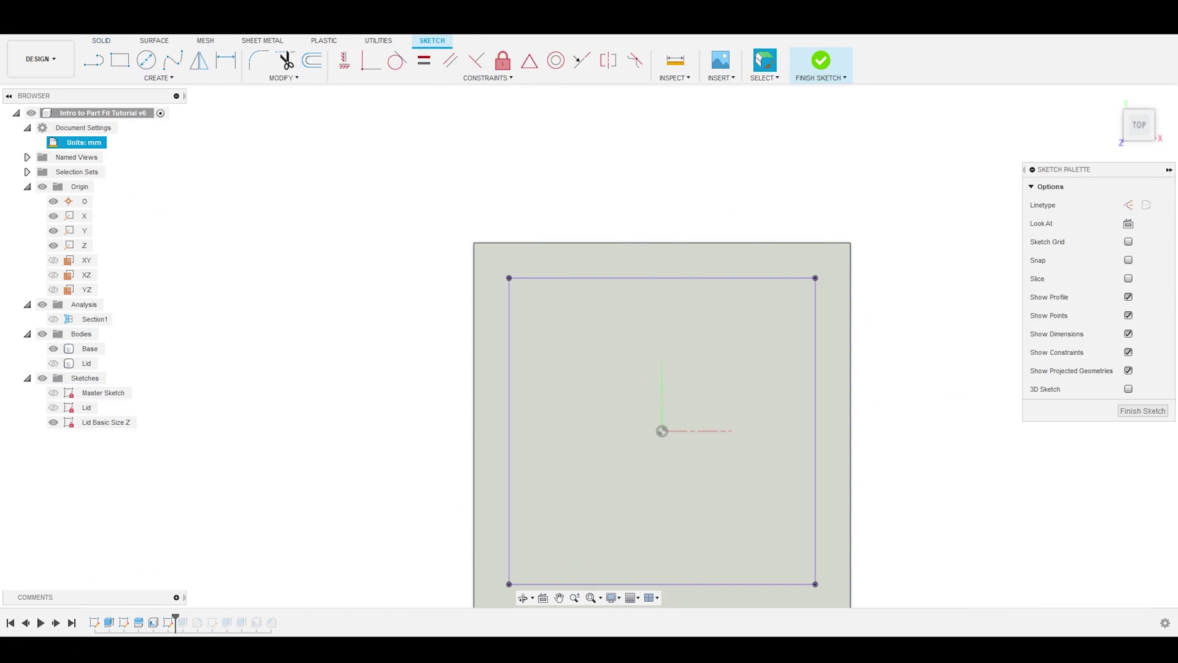
{"action": "left_click", "coordinate": [158, 80]}
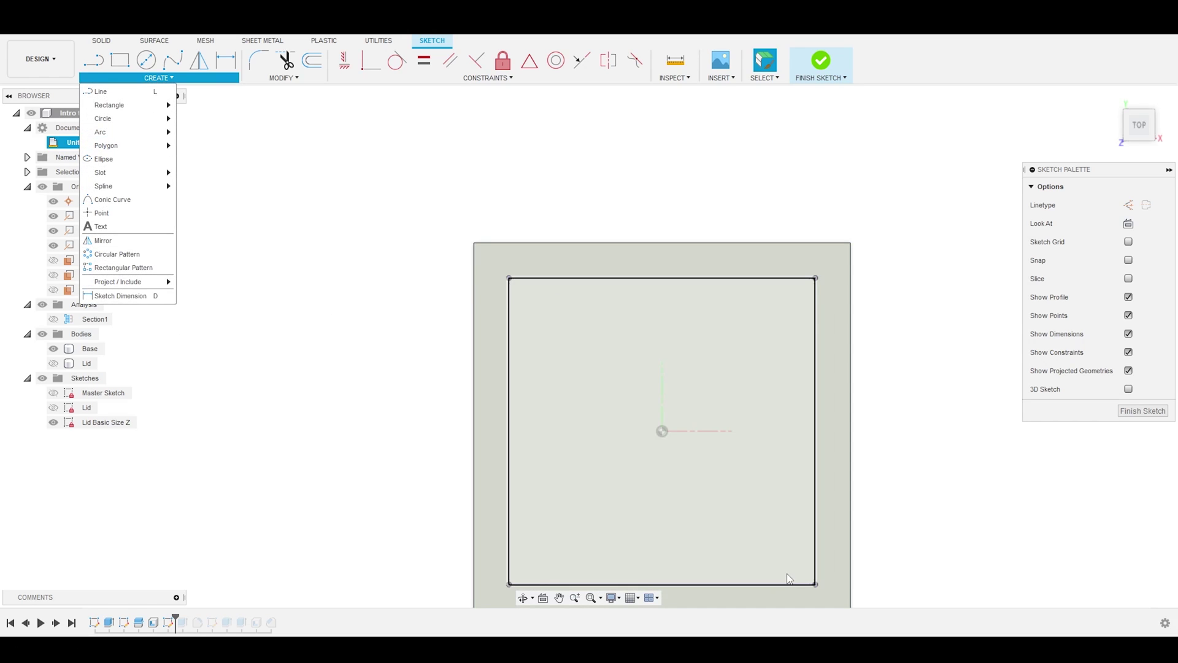
{"action": "left_click", "coordinate": [845, 296]}
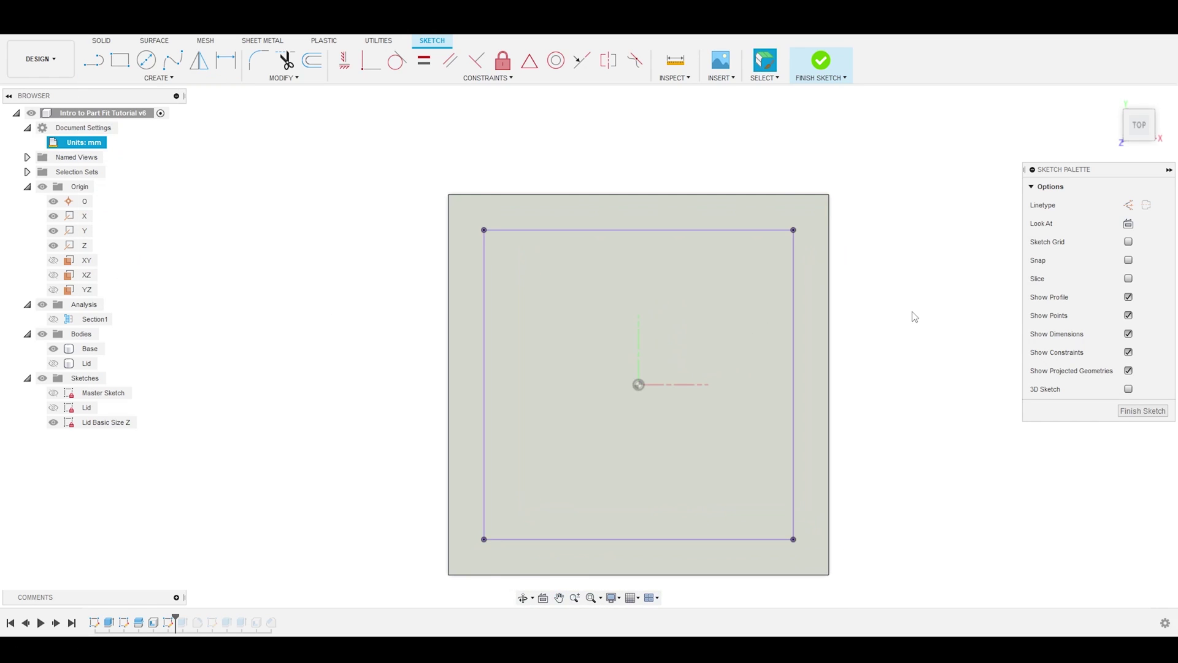
{"action": "mouse_move", "coordinate": [915, 316]}
{"action": "middle_mouse_down", "text": "shift"}
{"action": "mouse_move", "coordinate": [894, 276]}
{"action": "mouse_move", "coordinate": [831, 220]}
{"action": "mouse_move", "coordinate": [567, 158]}
{"action": "middle_mouse_up", "text": "shift"}
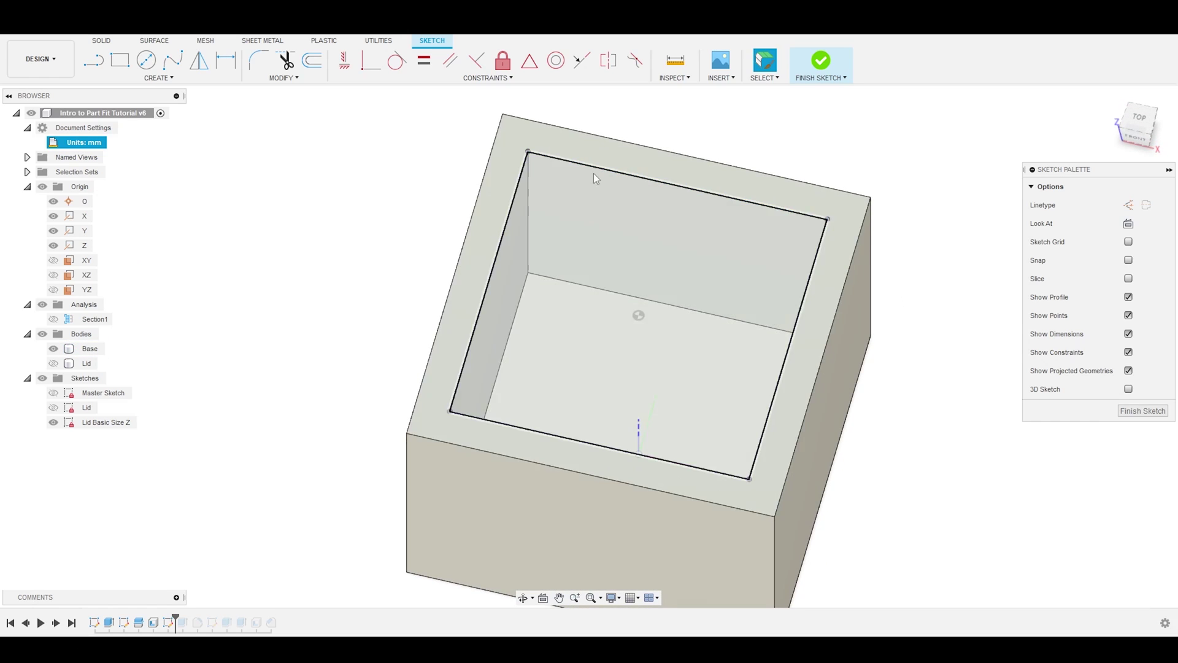
Close the sketch and reconfirm the lid lip as a -15 mm joined extrusion
{"action": "left_click", "coordinate": [1143, 410]}
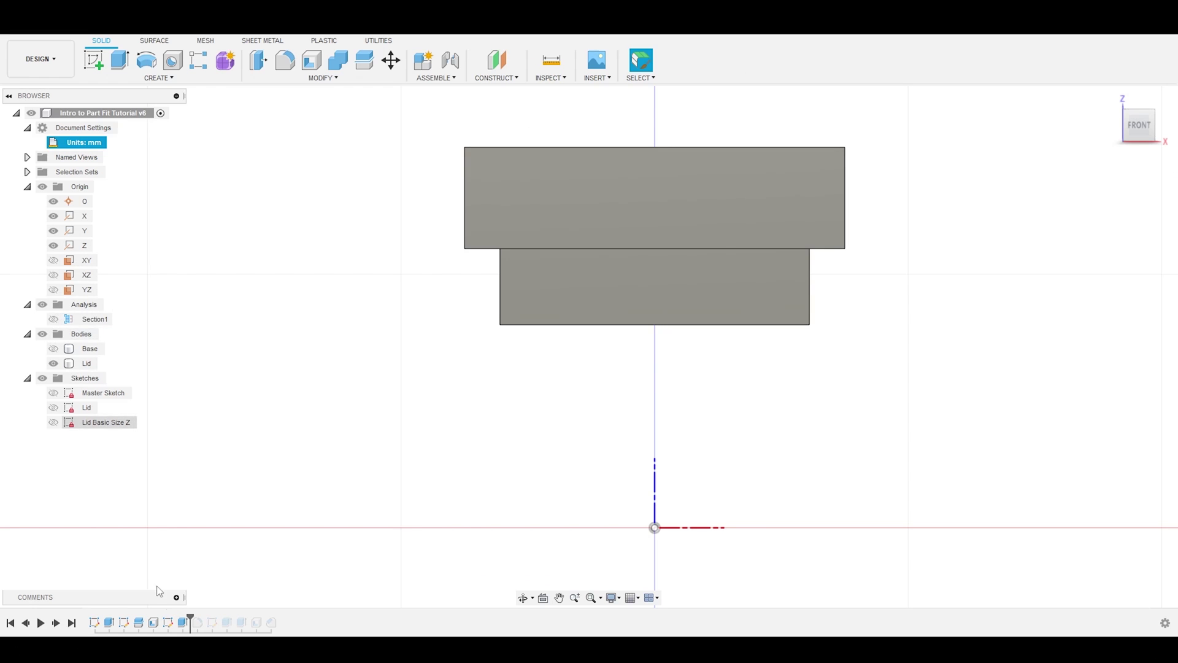
{"action": "right_click", "coordinate": [183, 622]}
{"action": "left_click", "coordinate": [213, 498]}
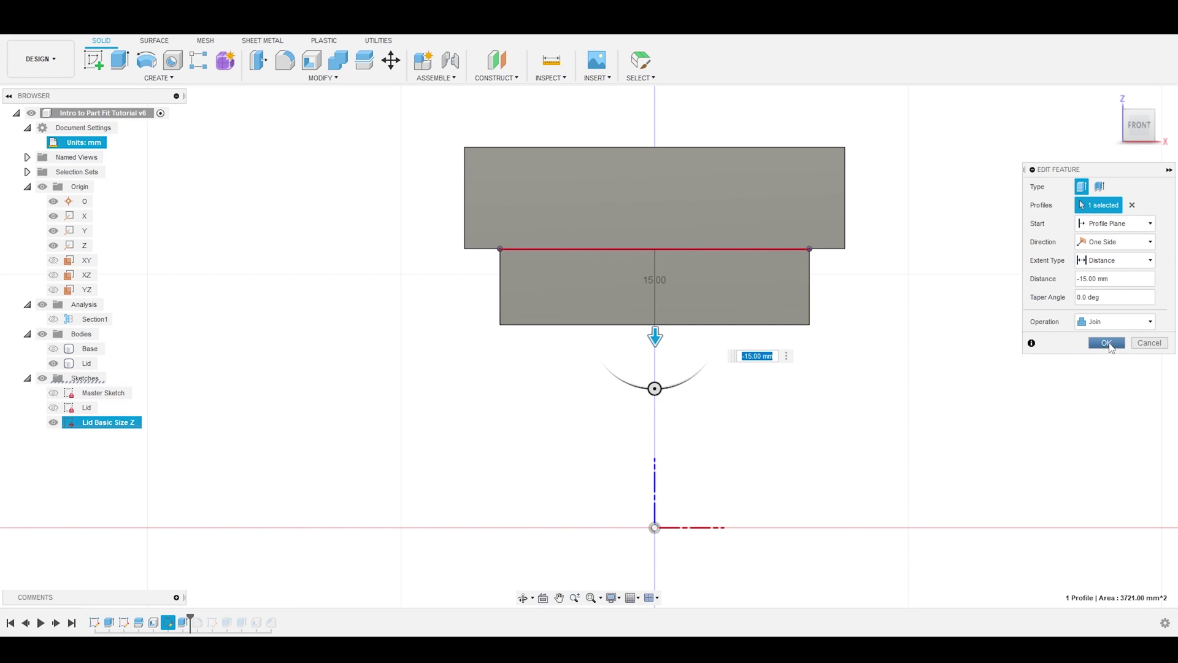
{"action": "left_click", "coordinate": [1107, 342]}
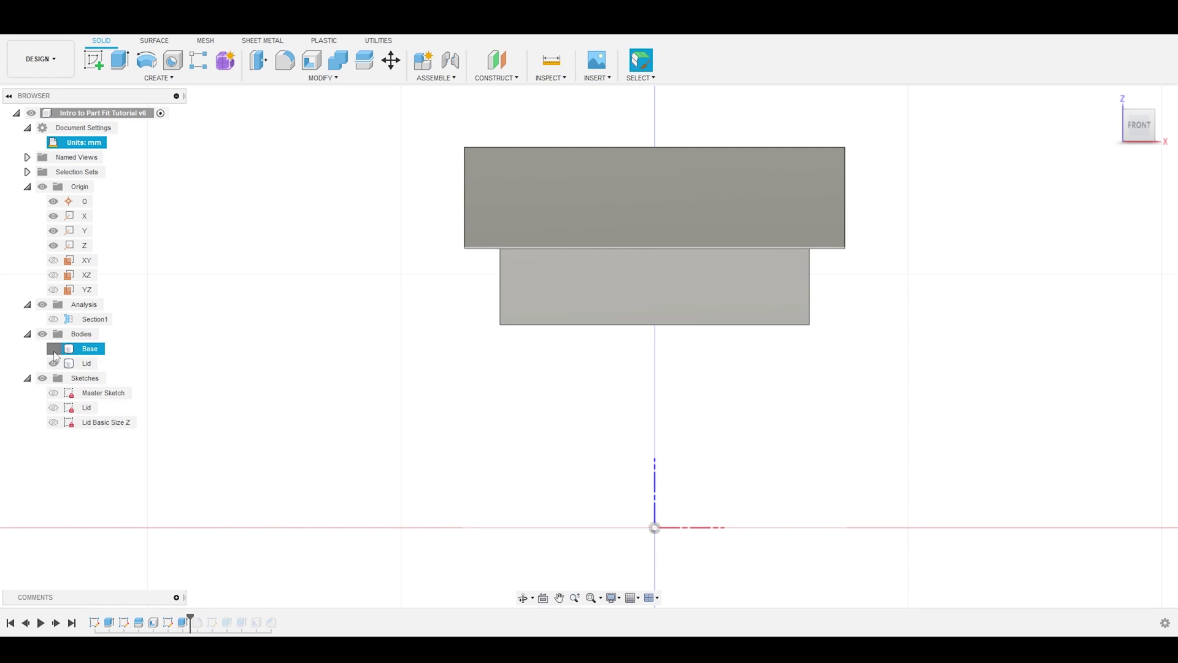
Show the Base body again and reconfirm the 12 mm Fillet1 on the cube edges
{"action": "left_click", "coordinate": [54, 350]}
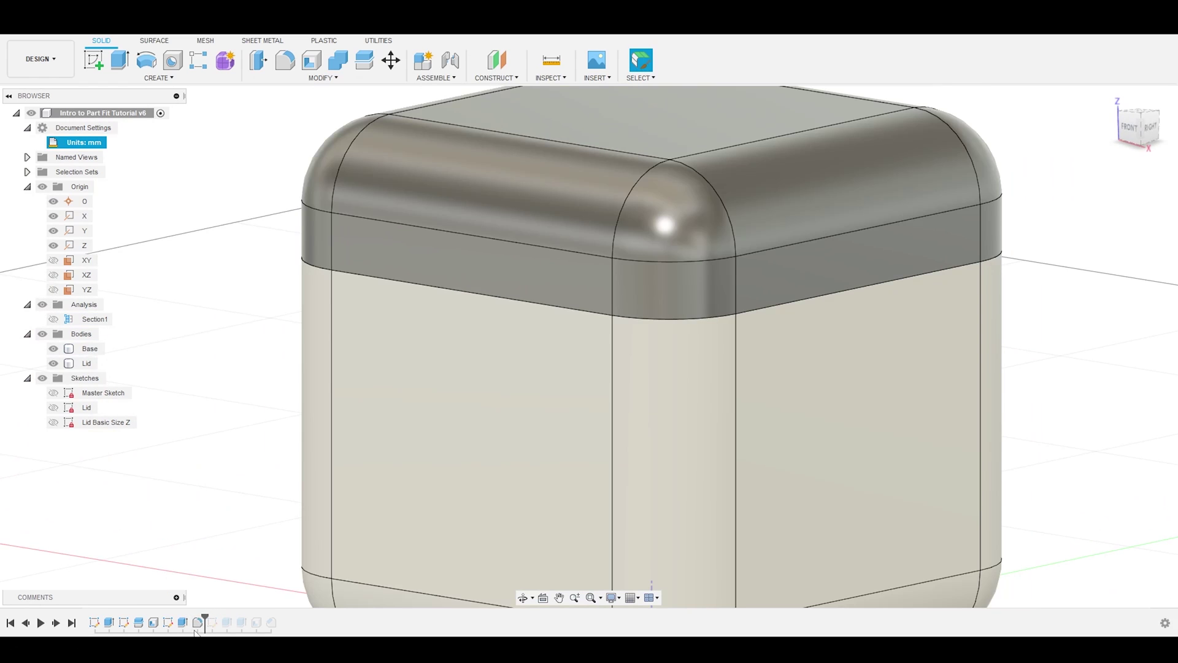
{"action": "right_click", "coordinate": [196, 622]}
{"action": "left_click", "coordinate": [234, 515]}
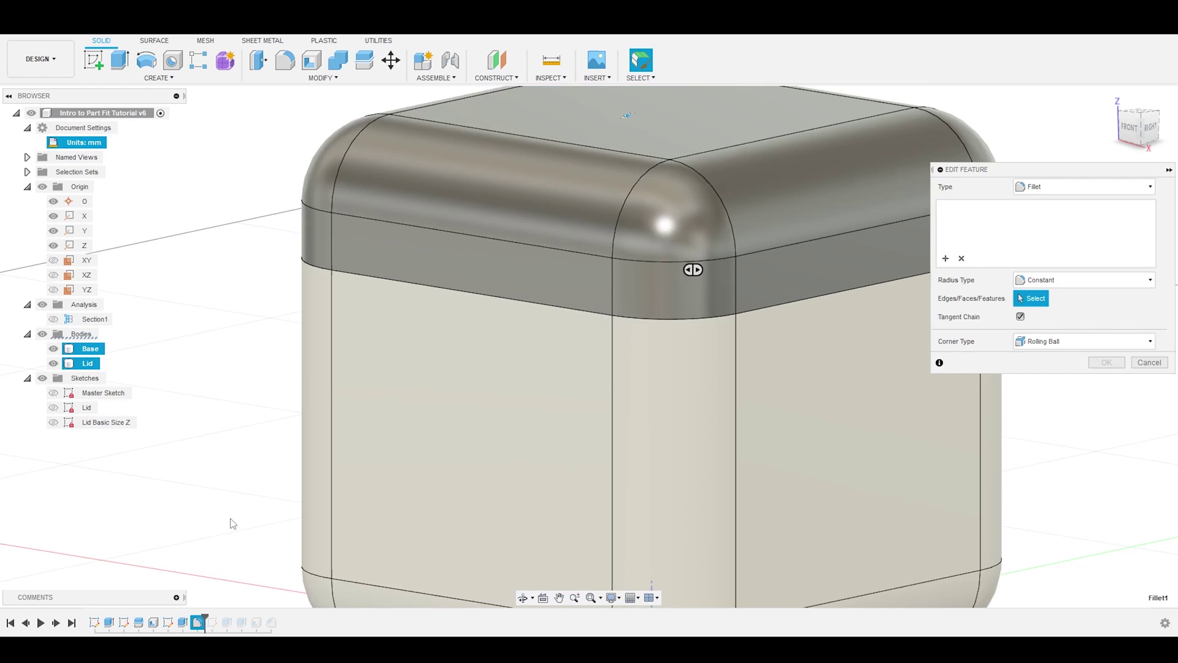
{"action": "scroll", "coordinate": [694, 304], "scroll_direction": "down", "scroll_amount": 3}
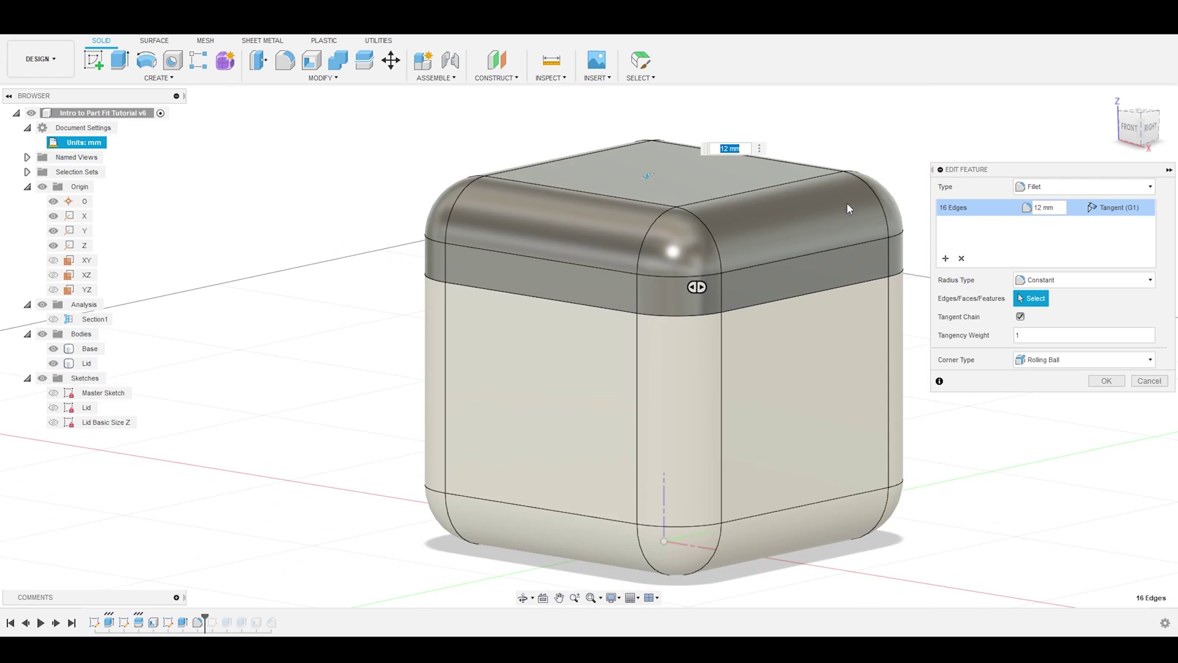
{"action": "left_click", "coordinate": [1107, 380]}
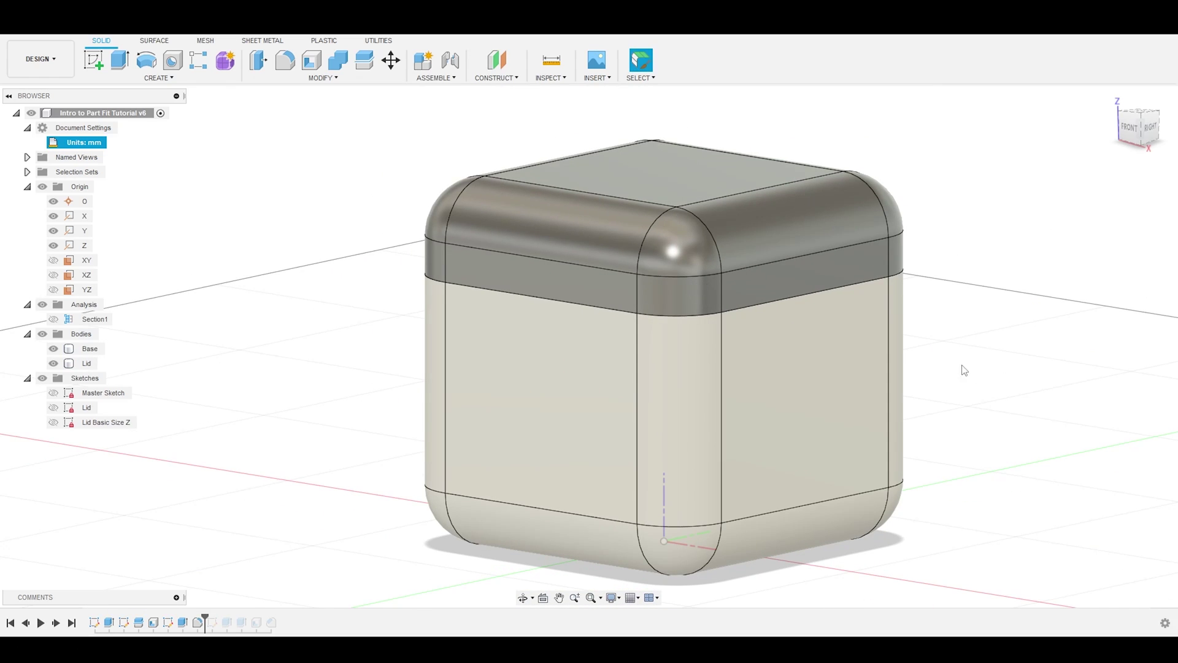
{"action": "scroll", "coordinate": [971, 253], "scroll_direction": "up", "scroll_amount": 2}
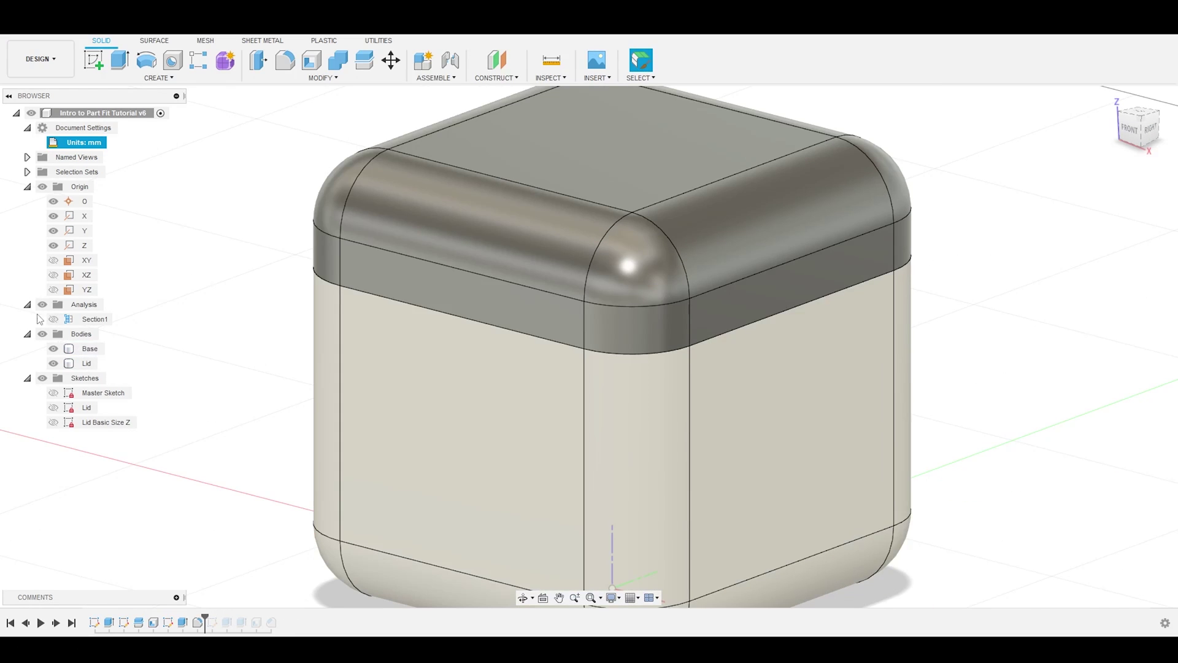
Identify the Base and Lid bodies, show Section1, and orbit to inspect the lip inside the base walls
{"action": "scroll", "coordinate": [215, 380], "scroll_direction": "down", "scroll_amount": 2}
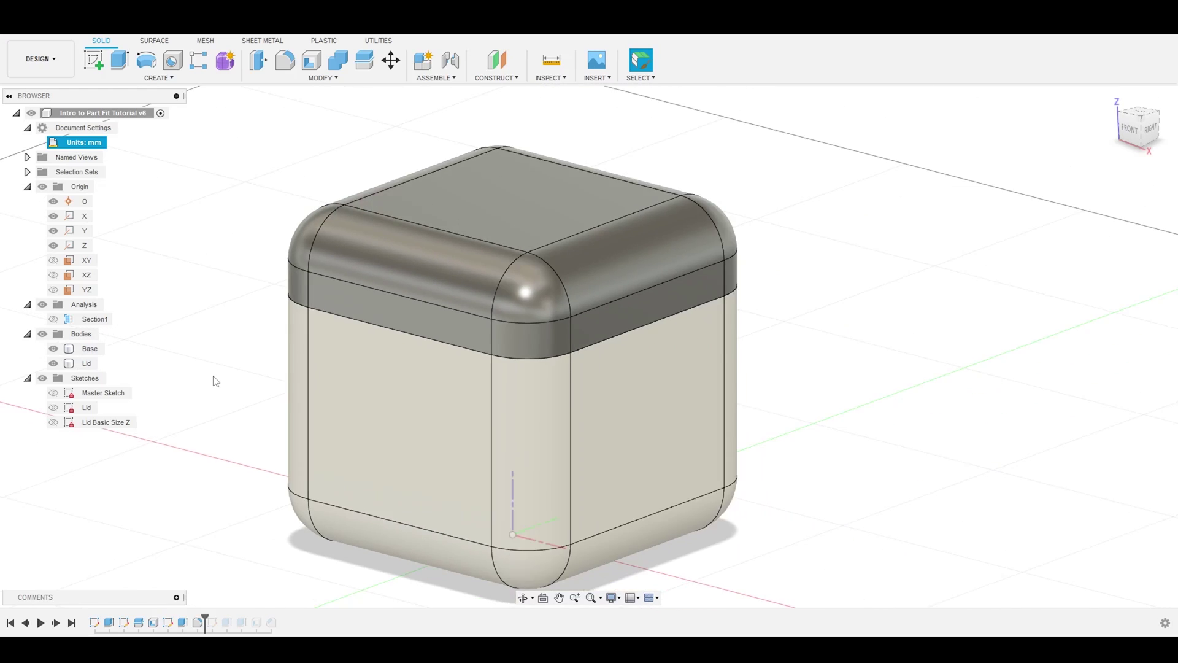
{"action": "left_click", "coordinate": [87, 348]}
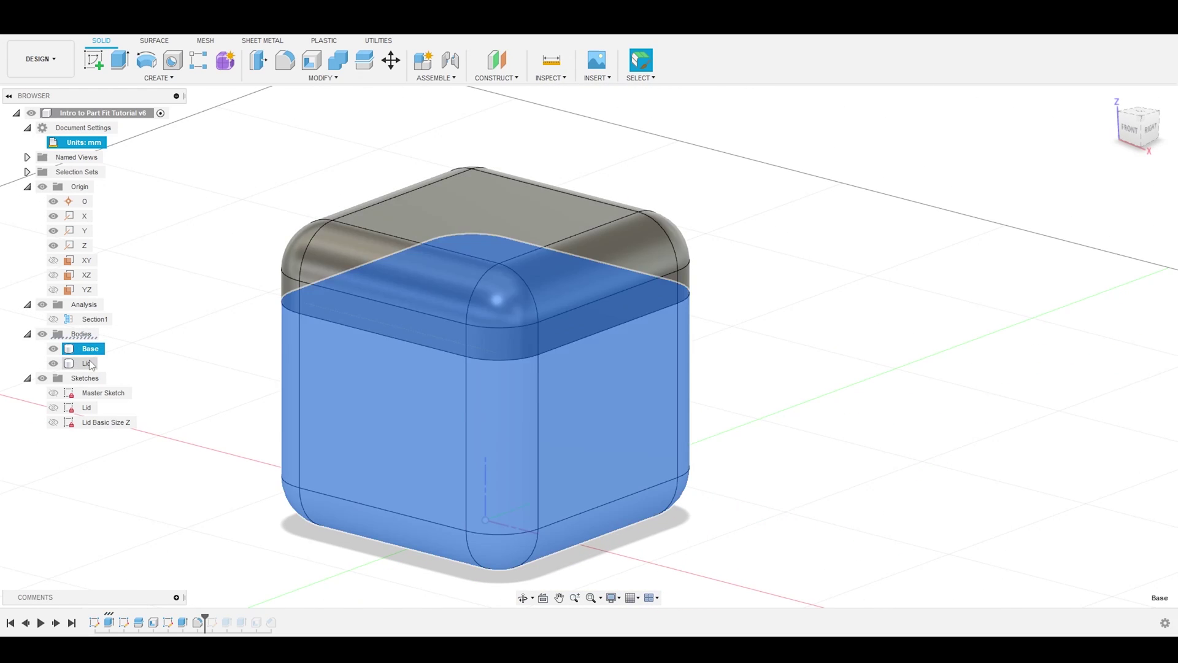
{"action": "left_click", "coordinate": [90, 364]}
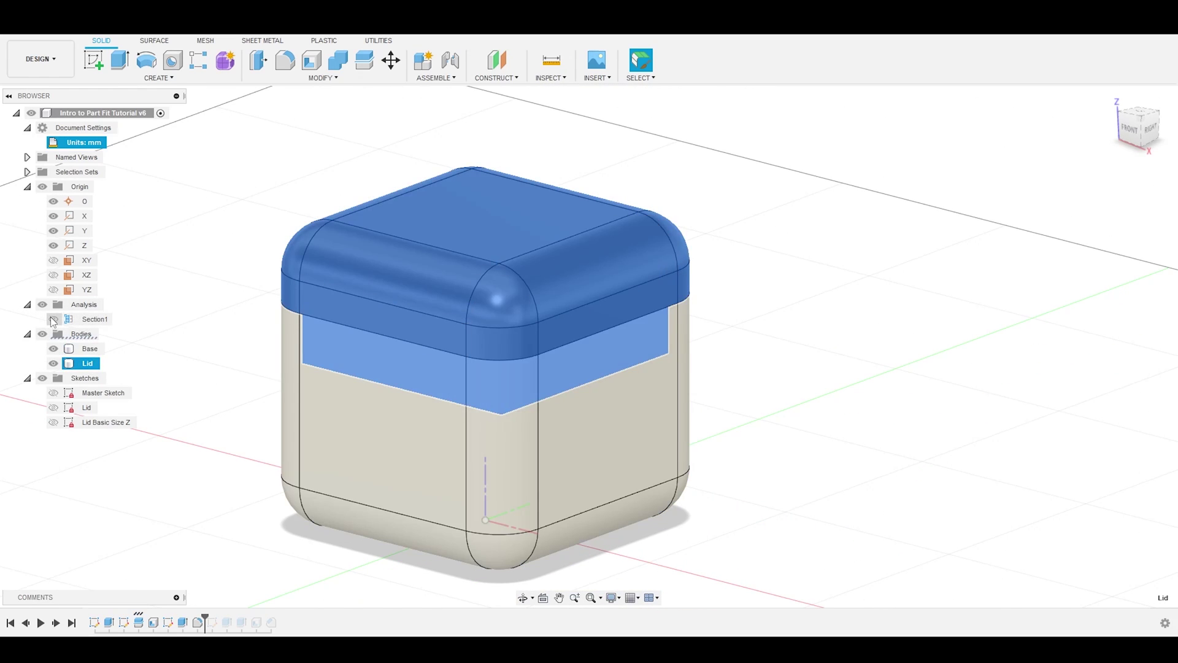
{"action": "left_click", "coordinate": [53, 319]}
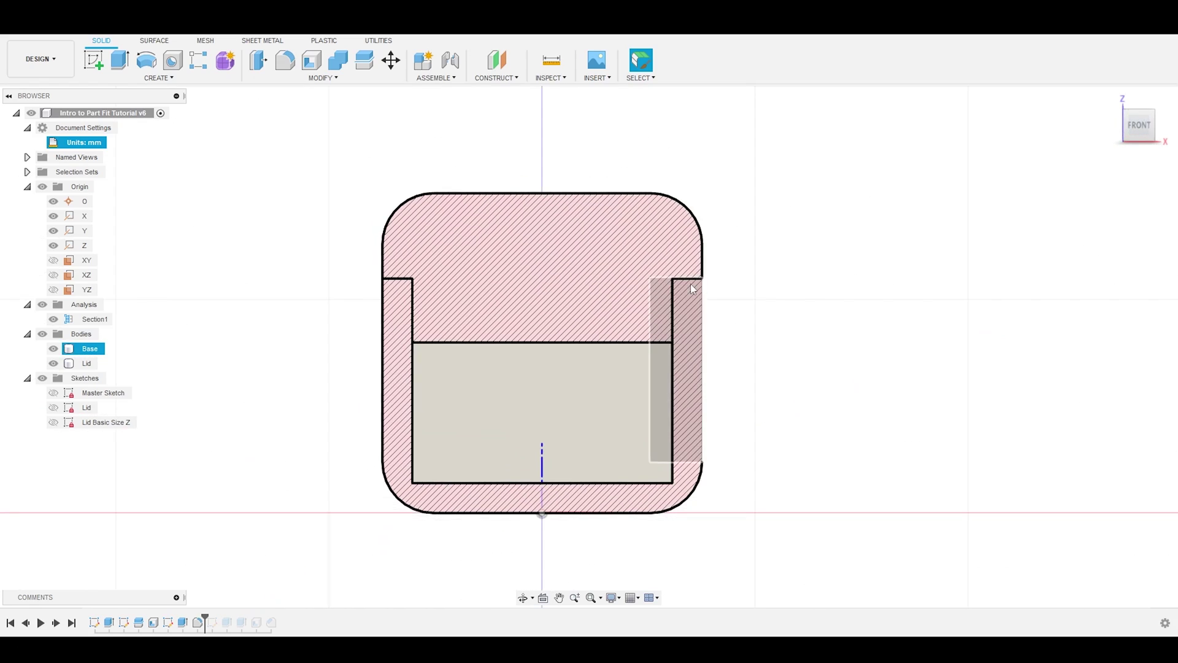
{"action": "scroll", "coordinate": [691, 284], "scroll_direction": "up", "scroll_amount": 5}
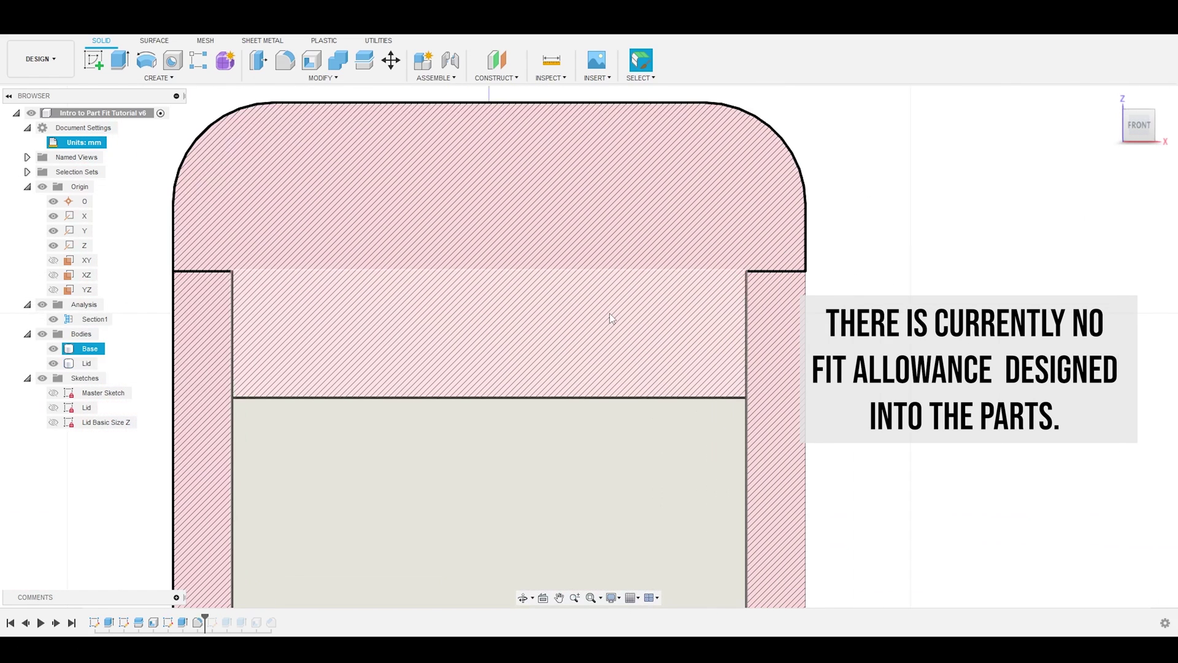
{"action": "left_click", "coordinate": [878, 294]}
{"action": "scroll", "coordinate": [850, 290], "scroll_direction": "down", "scroll_amount": 4}
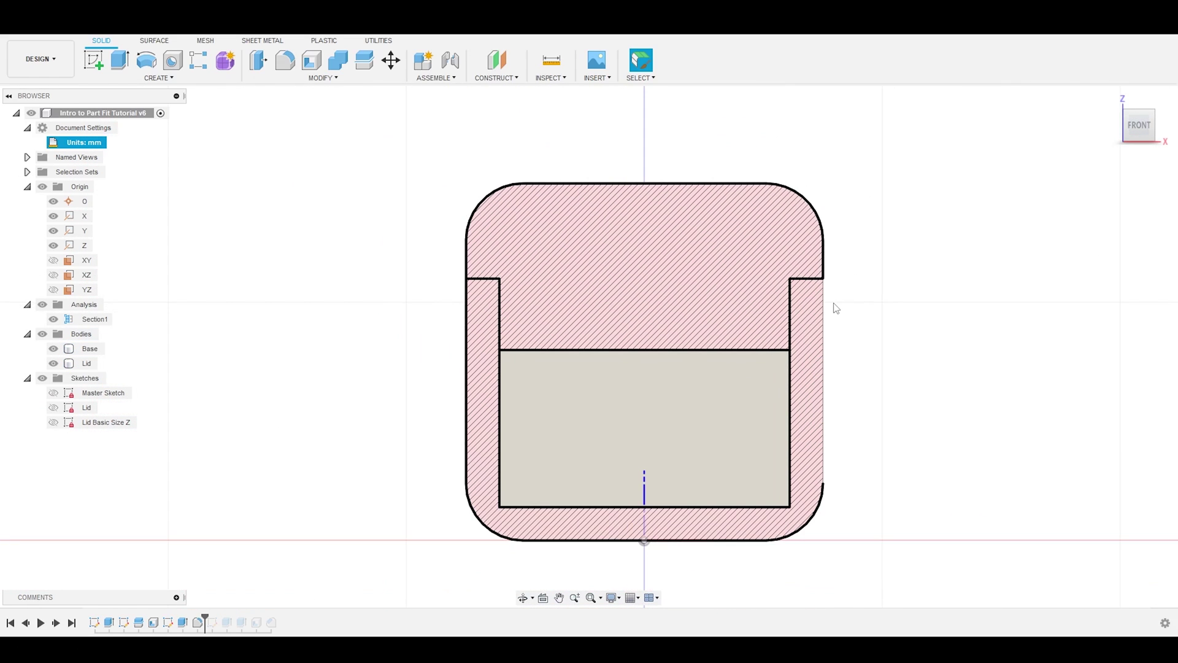
{"action": "scroll", "coordinate": [816, 297], "scroll_direction": "up", "scroll_amount": 3}
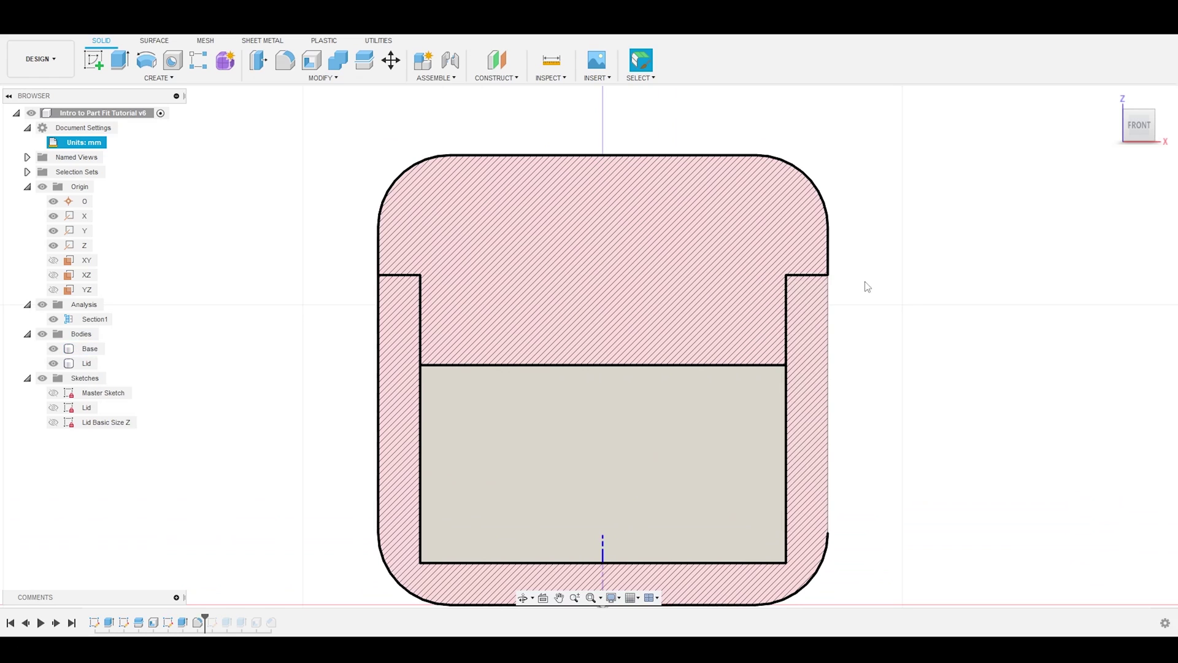
{"action": "middle_click_drag", "start_coordinate": [866, 286], "coordinate": [847, 296], "text": "shift"}
{"action": "scroll", "coordinate": [847, 296], "scroll_direction": "down", "scroll_amount": 4}
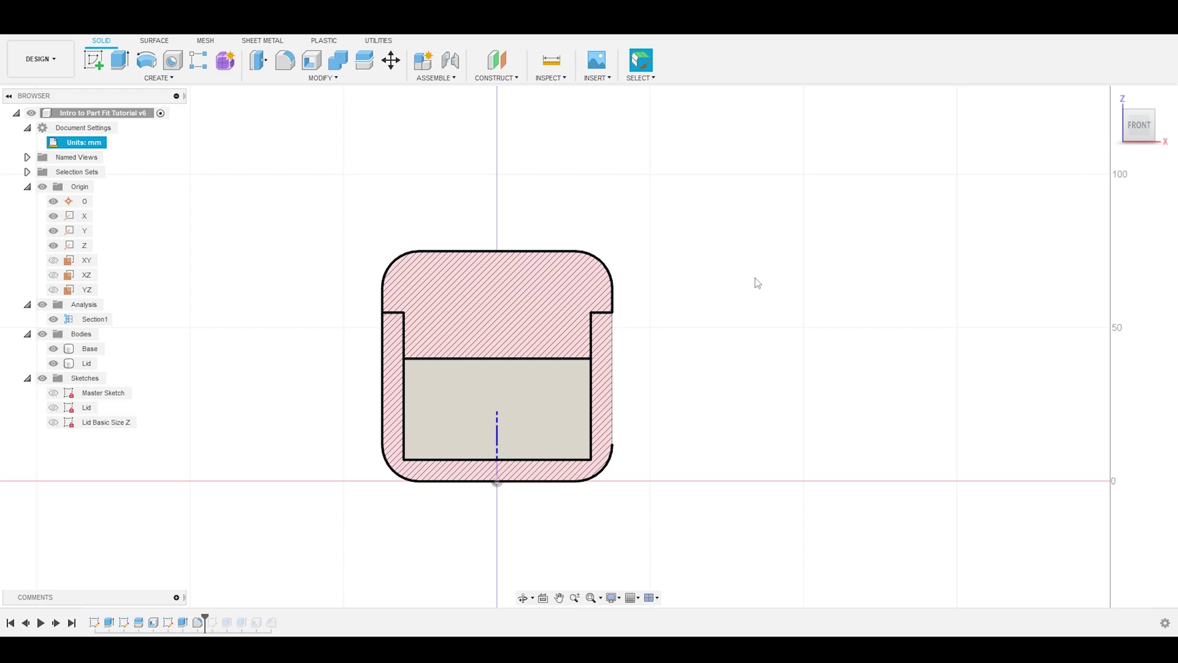
{"action": "middle_click_drag", "start_coordinate": [763, 283], "coordinate": [653, 287], "text": "shift"}
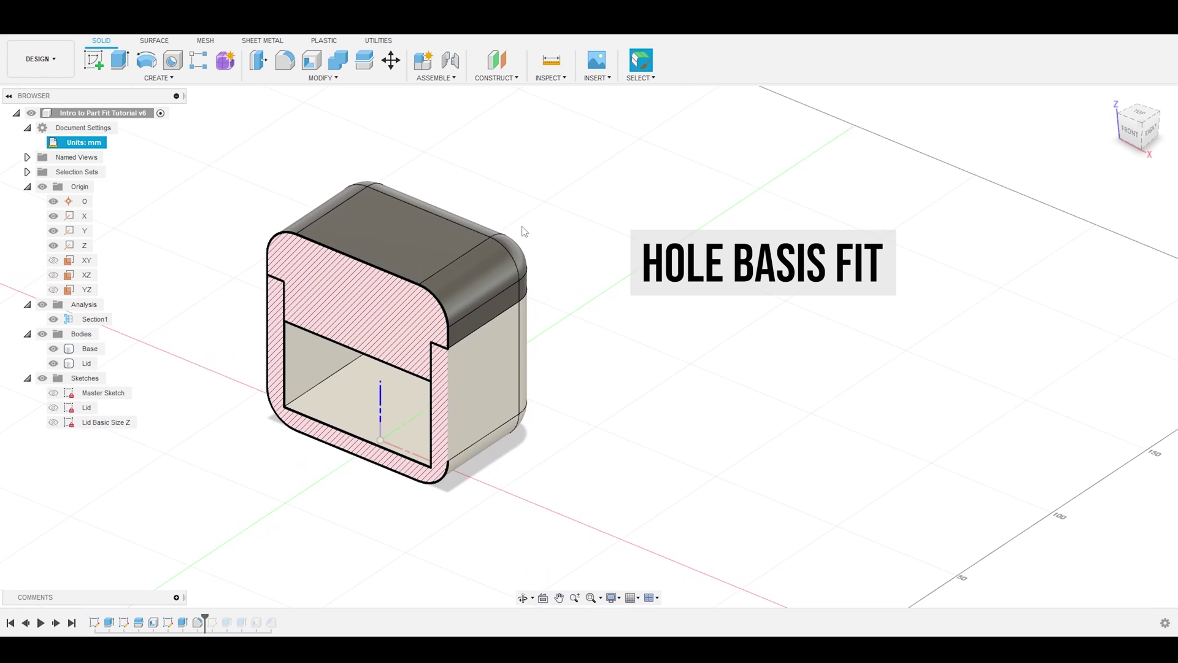
Hide the Section1 cut and reposition the Lid body onto the Base with Move
{"action": "left_click", "coordinate": [53, 319]}
{"action": "key", "text": "m"}
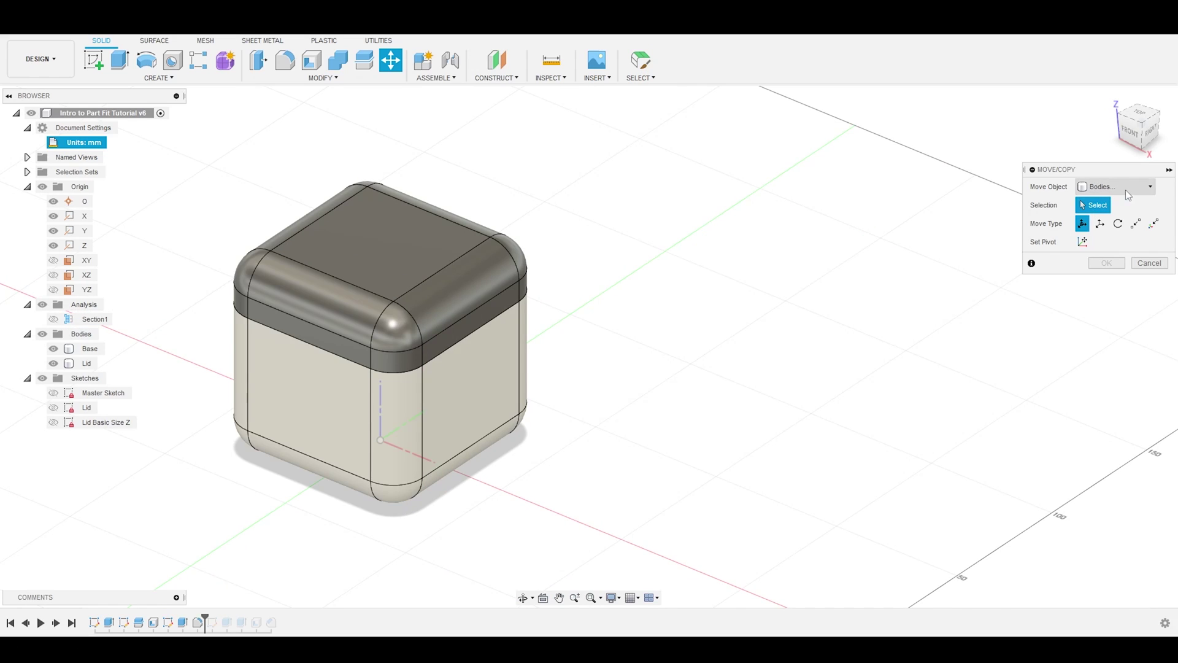
{"action": "left_click", "coordinate": [422, 275]}
{"action": "left_click_drag", "start_coordinate": [428, 248], "coordinate": [425, 147]}
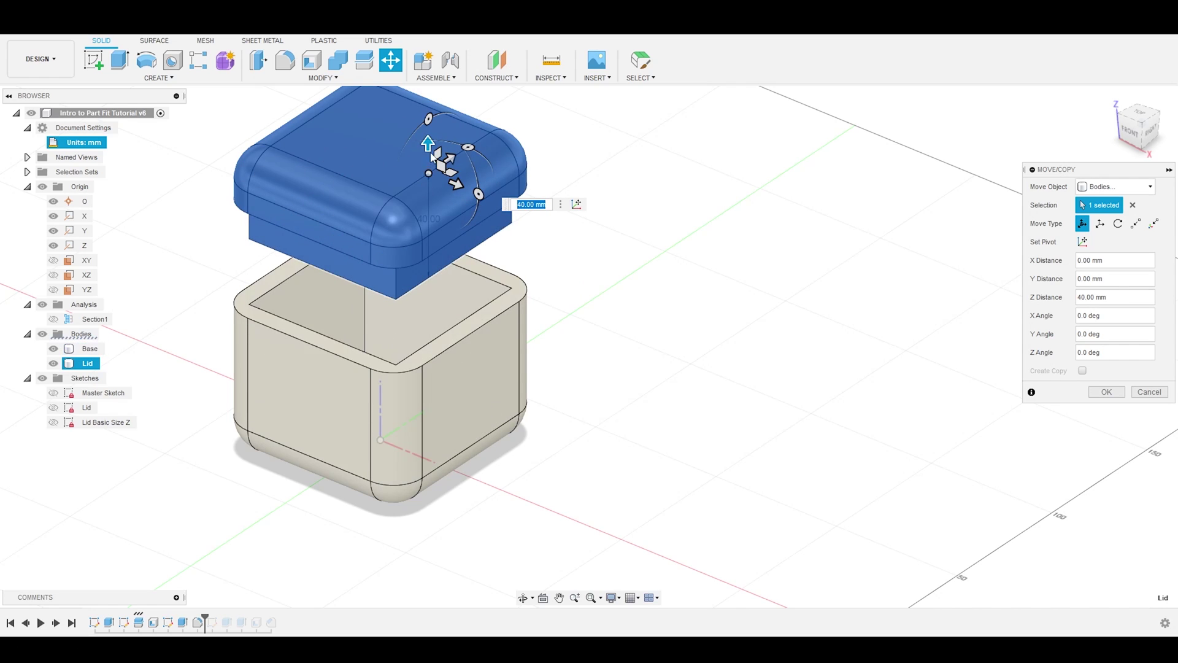
{"action": "mouse_move", "coordinate": [432, 157]}
{"action": "left_mouse_down"}
{"action": "mouse_move", "coordinate": [434, 237]}
{"action": "mouse_move", "coordinate": [428, 168]}
{"action": "left_mouse_up"}
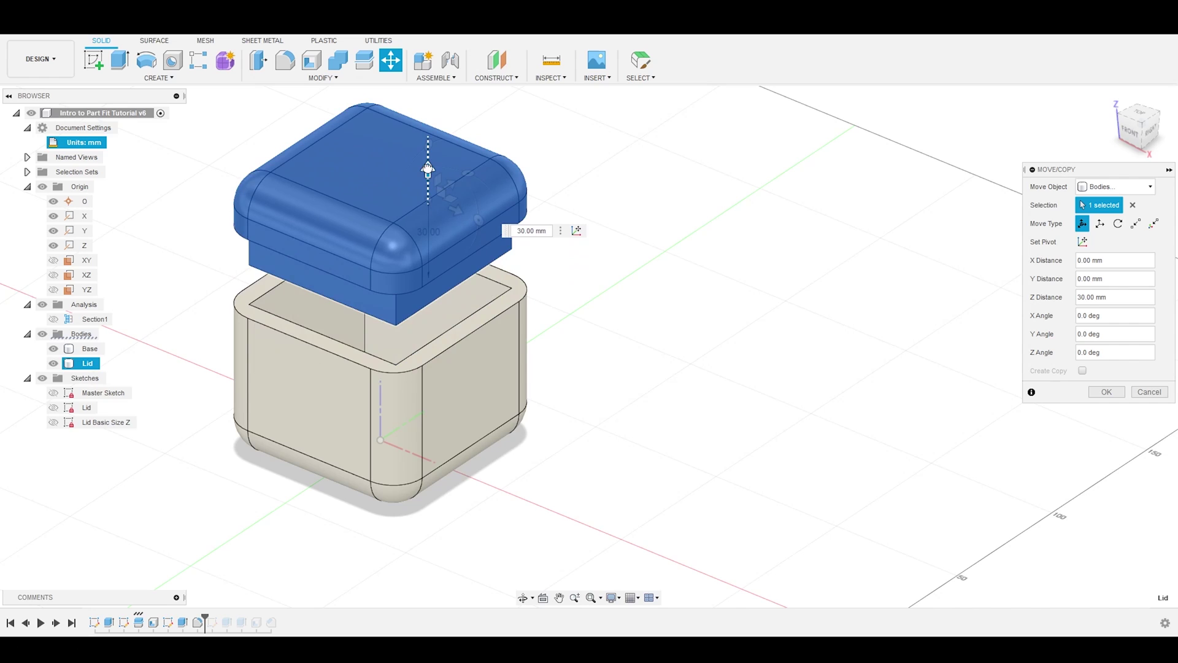
{"action": "left_click", "coordinate": [1107, 392]}
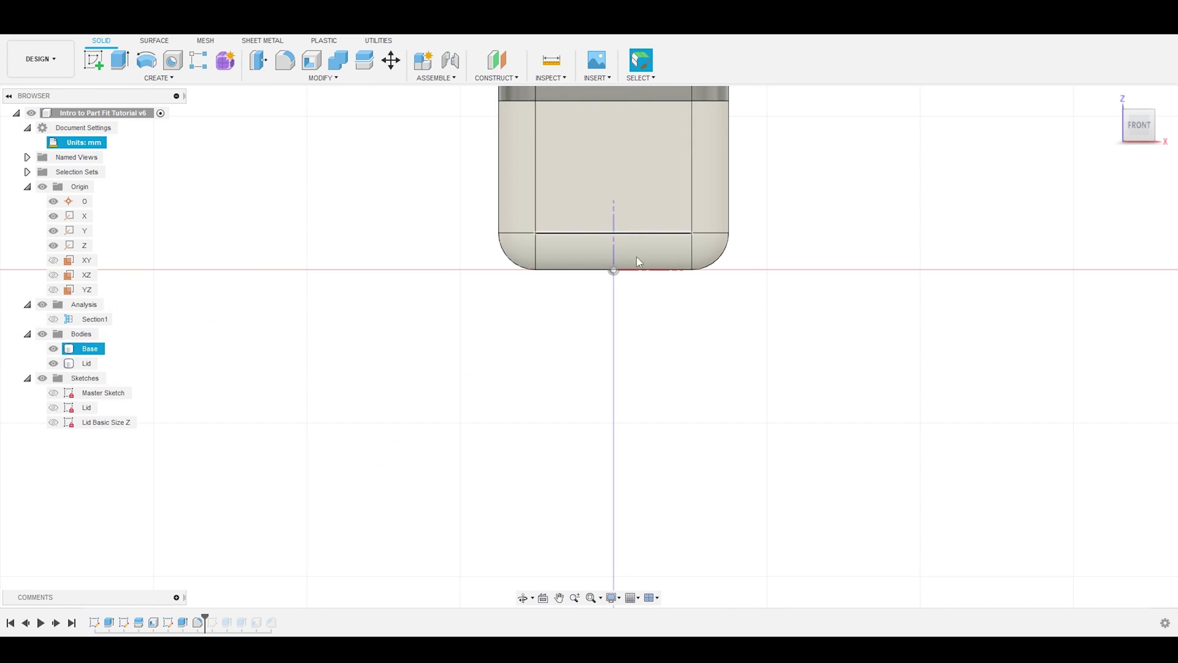
{"action": "scroll", "coordinate": [624, 161], "scroll_direction": "down", "scroll_amount": 3}
{"action": "scroll", "coordinate": [690, 225], "scroll_direction": "up", "scroll_amount": 8}
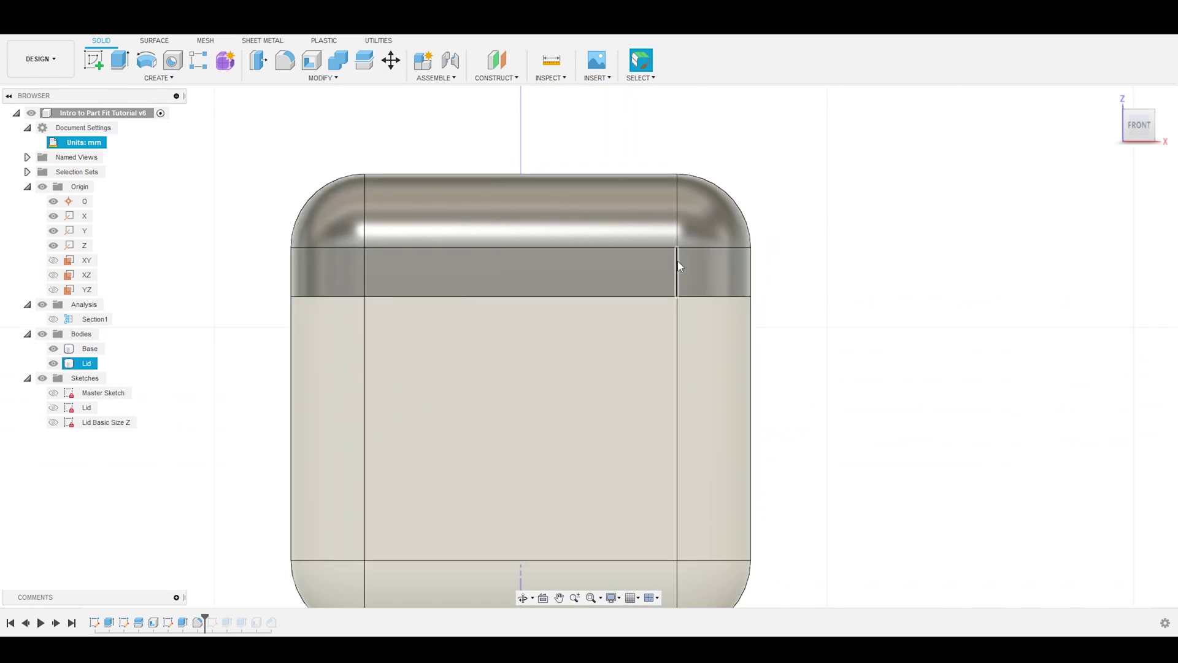
{"action": "scroll", "coordinate": [672, 355], "scroll_direction": "down", "scroll_amount": 3}
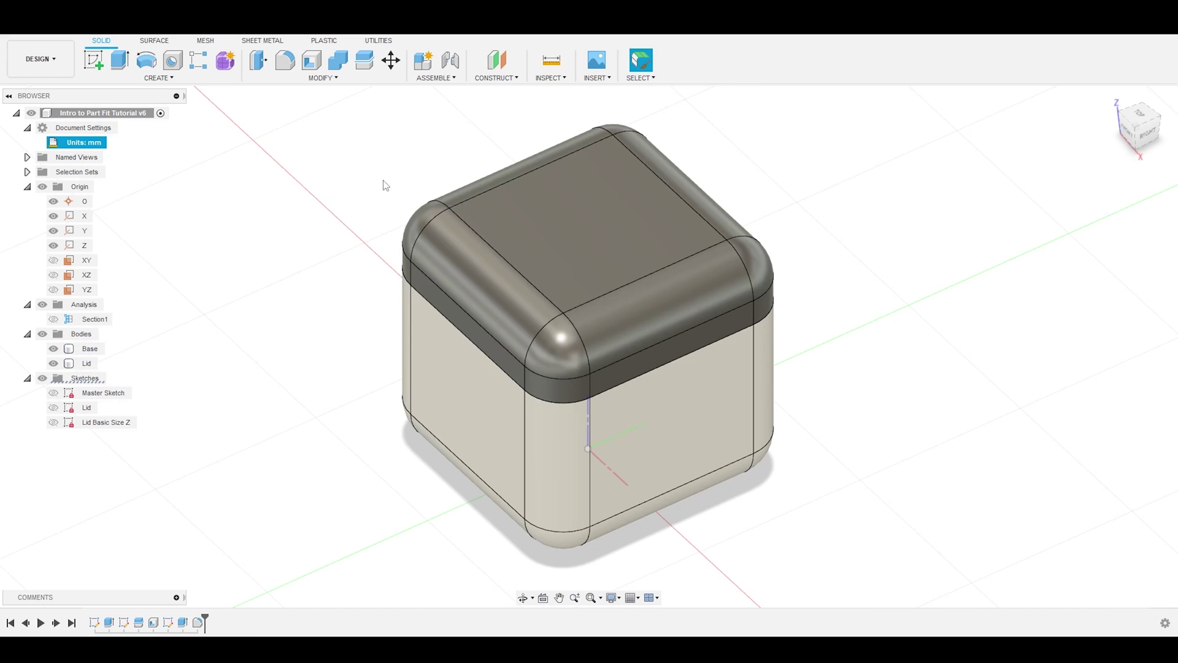
Hide and reshow the Lid, then hide Base and orbit to view the lid's underside lip
{"action": "middle_click_drag", "start_coordinate": [335, 228], "coordinate": [305, 245]}
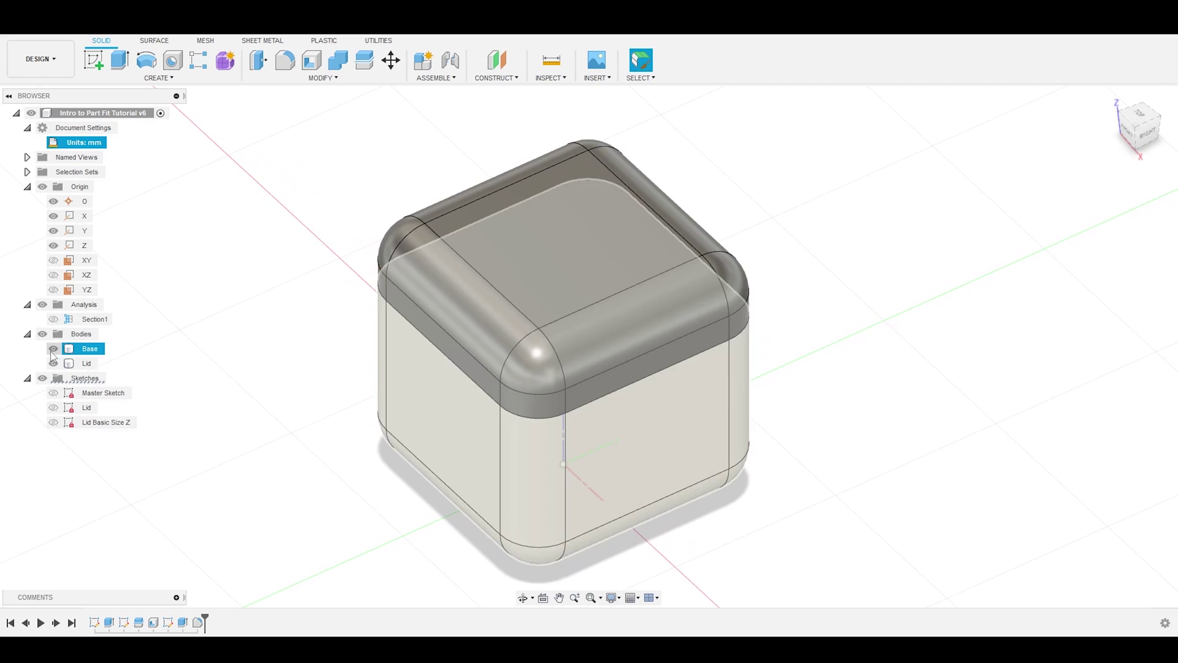
{"action": "left_click", "coordinate": [54, 363]}
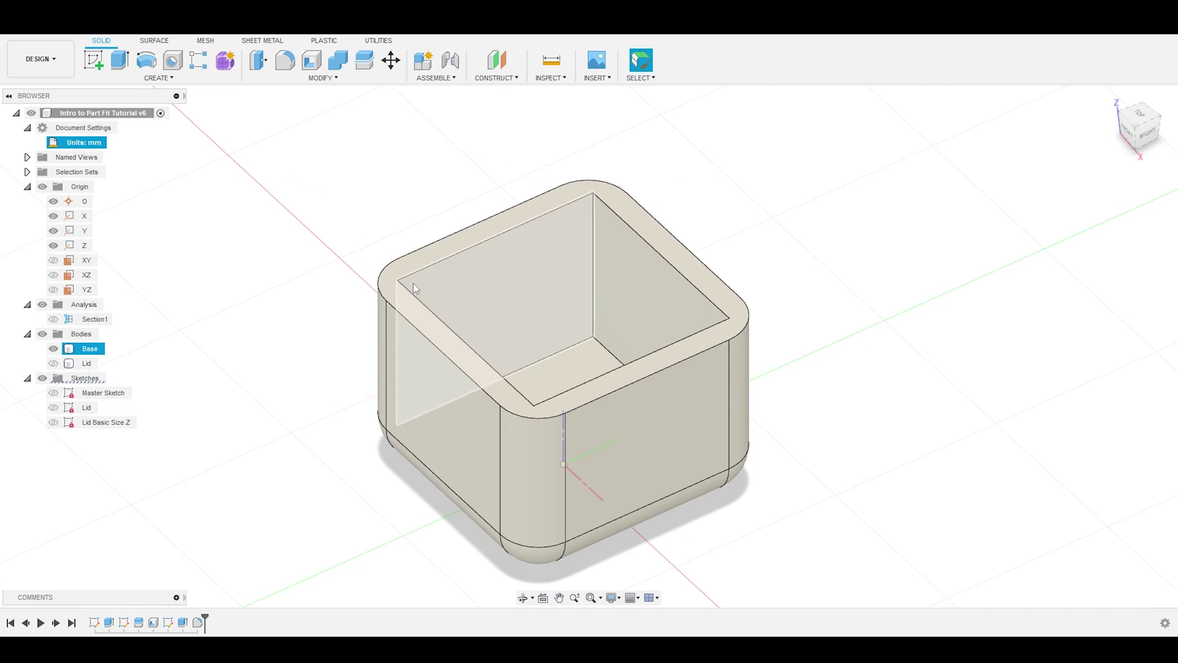
{"action": "left_click", "coordinate": [343, 294]}
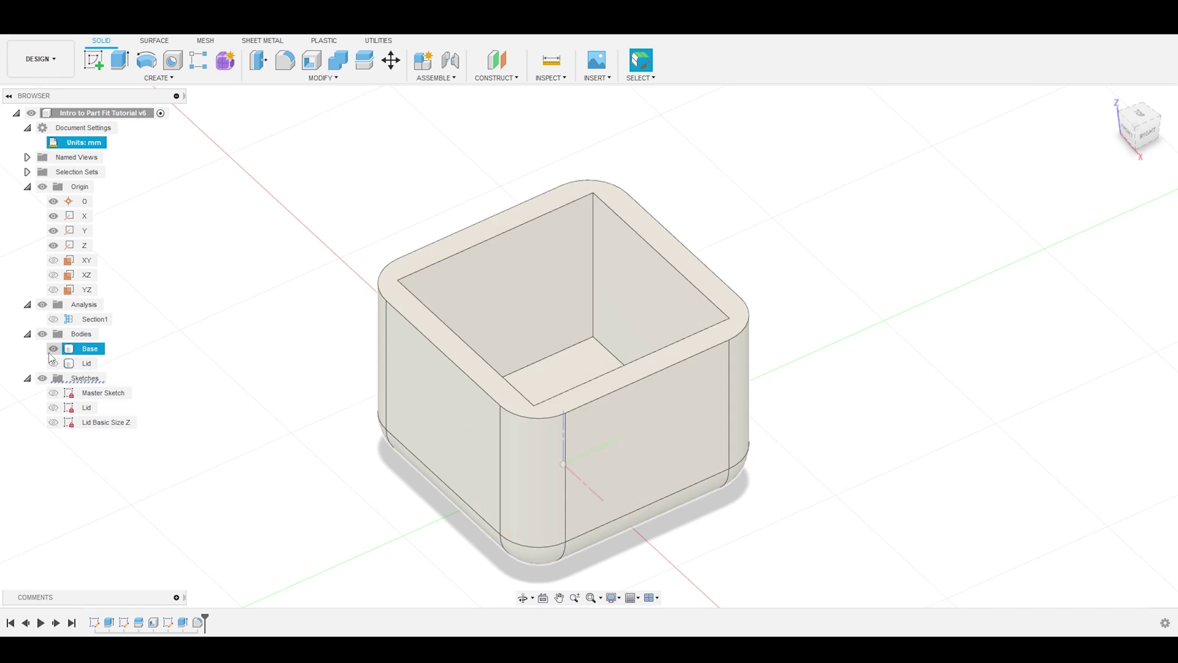
{"action": "left_click", "coordinate": [53, 363]}
{"action": "left_click", "coordinate": [53, 349]}
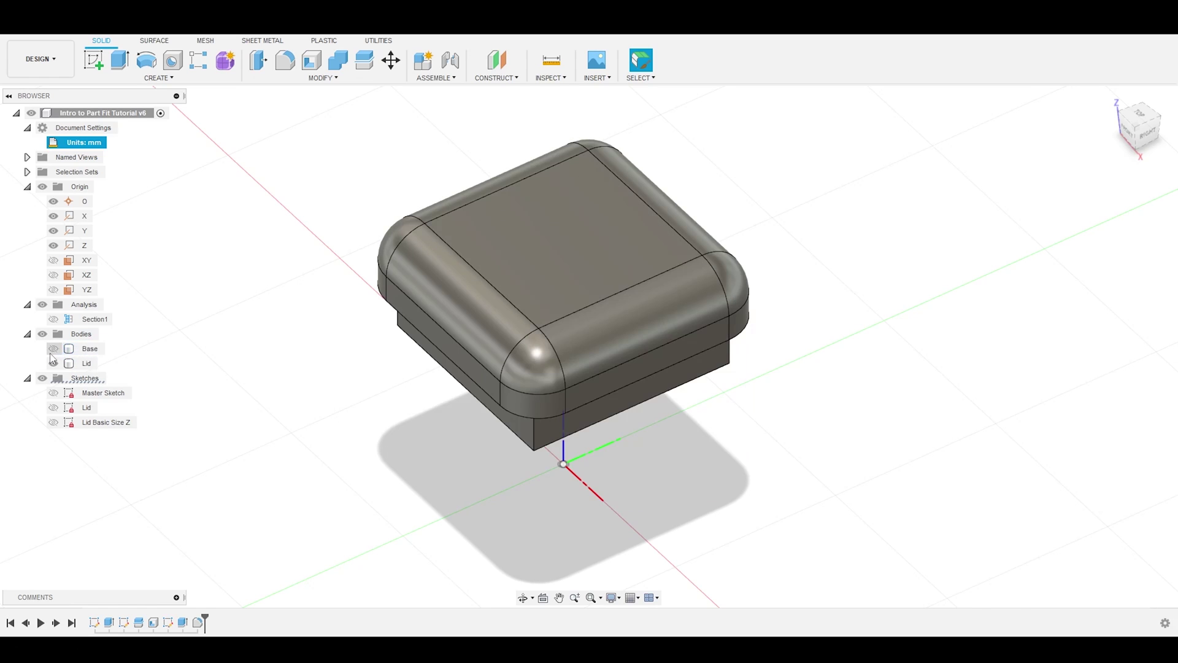
{"action": "middle_click_drag", "start_coordinate": [344, 370], "coordinate": [411, 165], "text": "shift"}
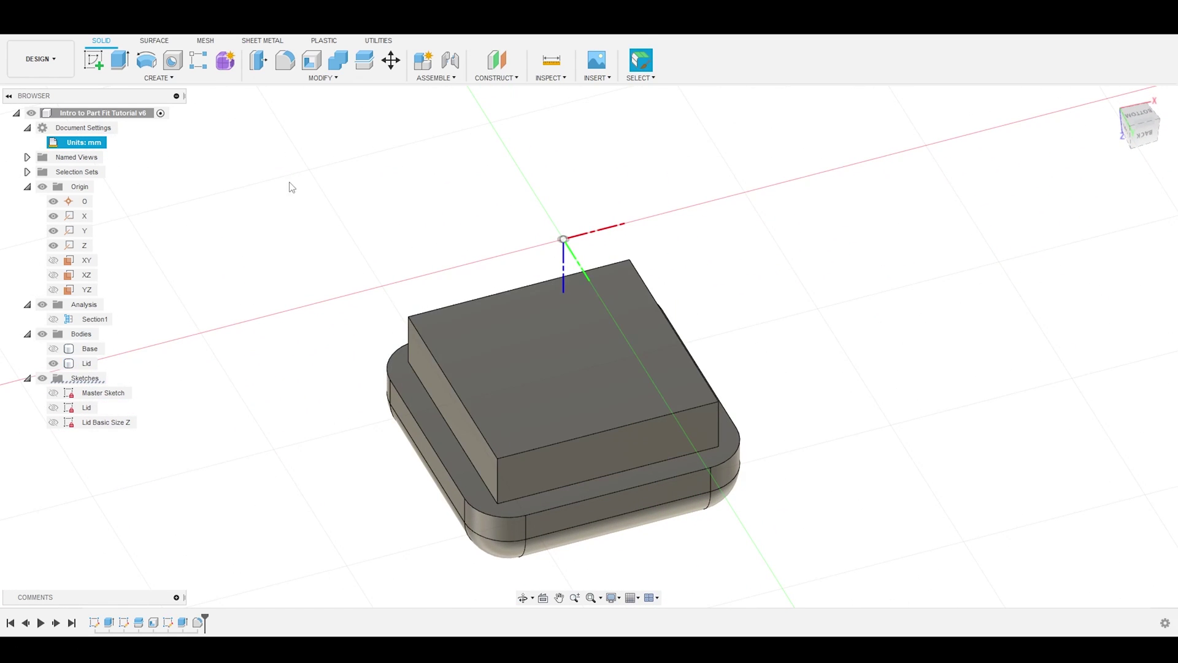
Start Sketch7 on the lid lip's end face and pick the lip's four edges to project
{"action": "left_click", "coordinate": [93, 60]}
{"action": "left_click", "coordinate": [444, 325]}
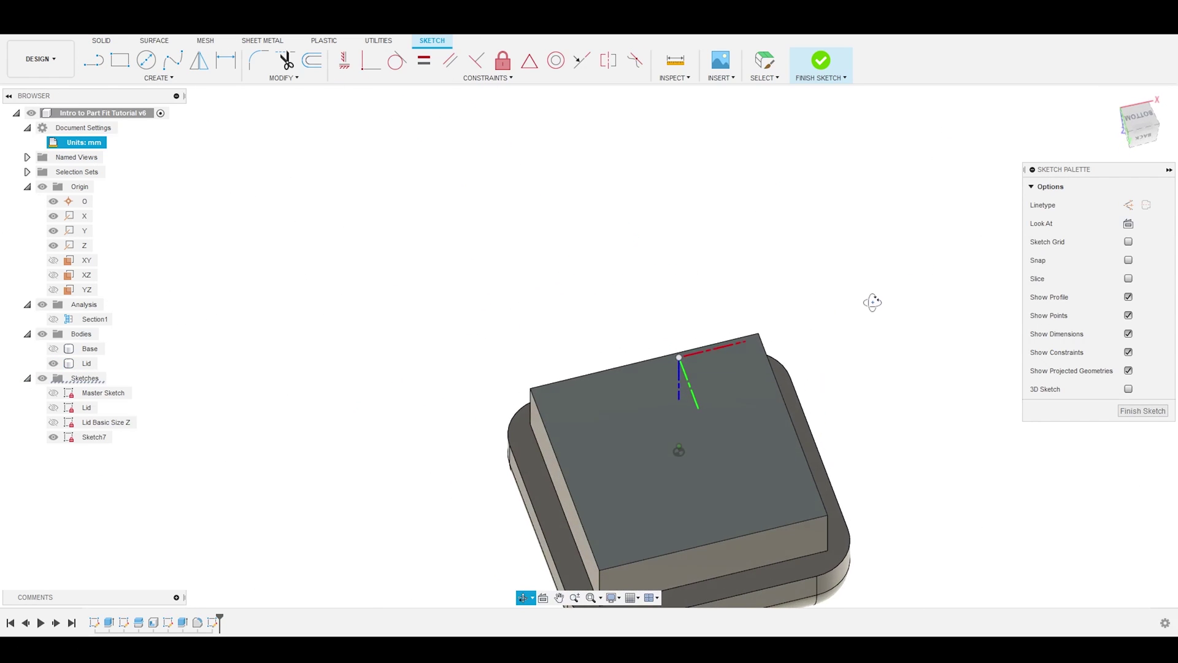
{"action": "left_click", "coordinate": [158, 78]}
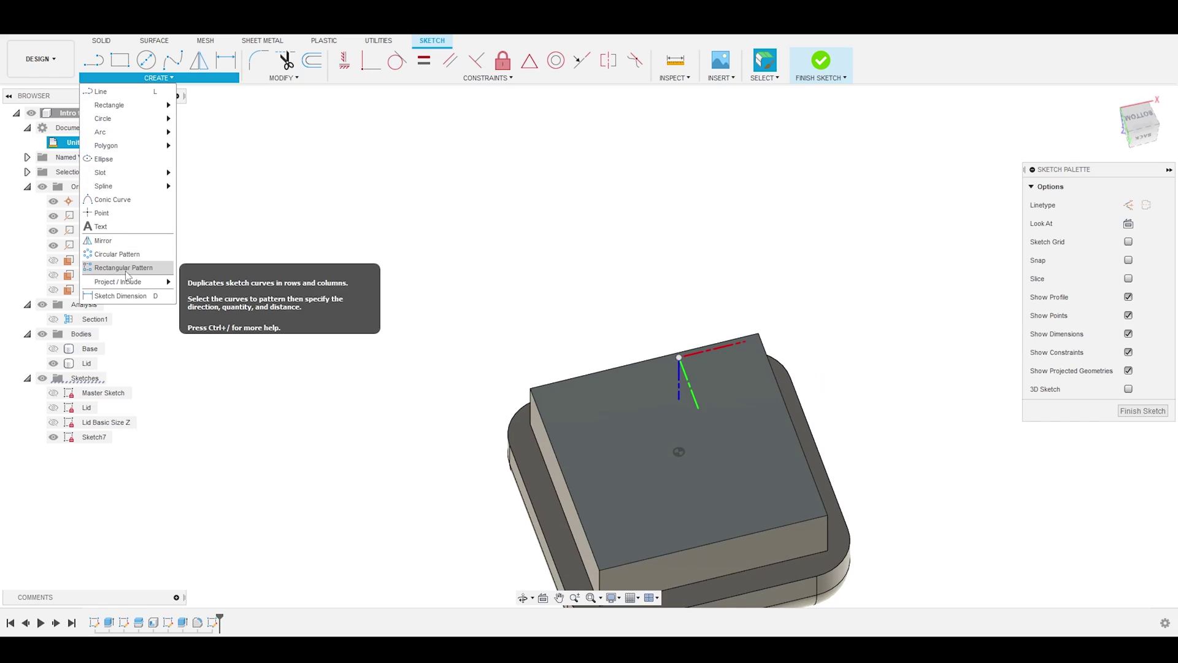
{"action": "left_click", "coordinate": [186, 282]}
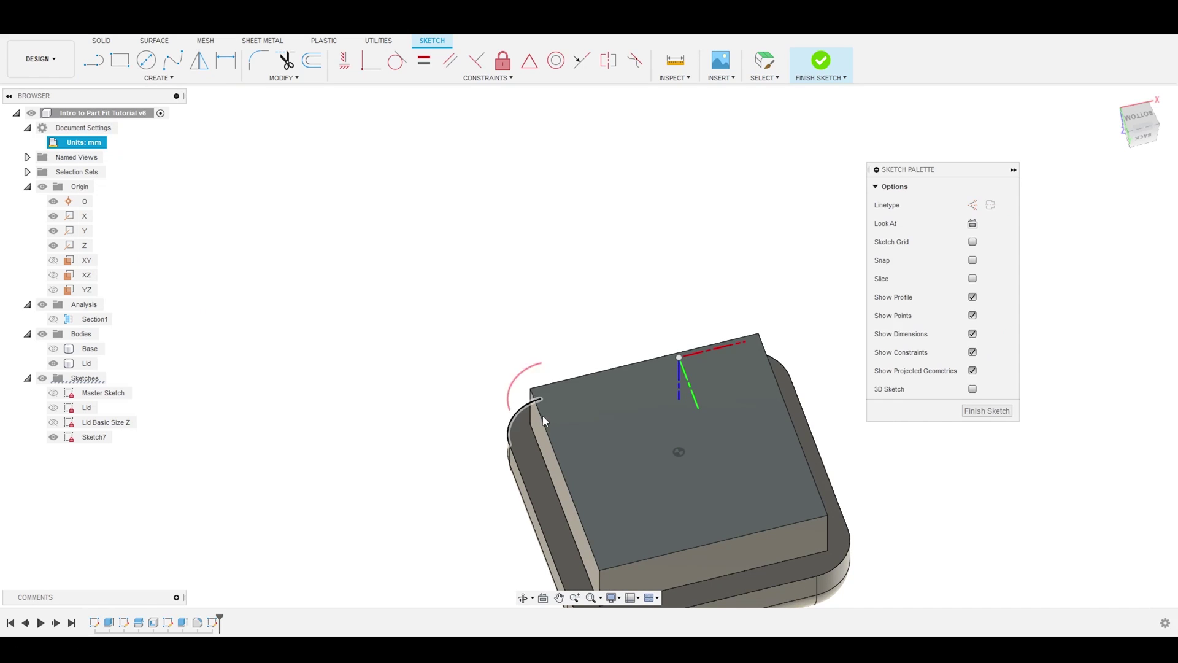
{"action": "left_click", "coordinate": [542, 415]}
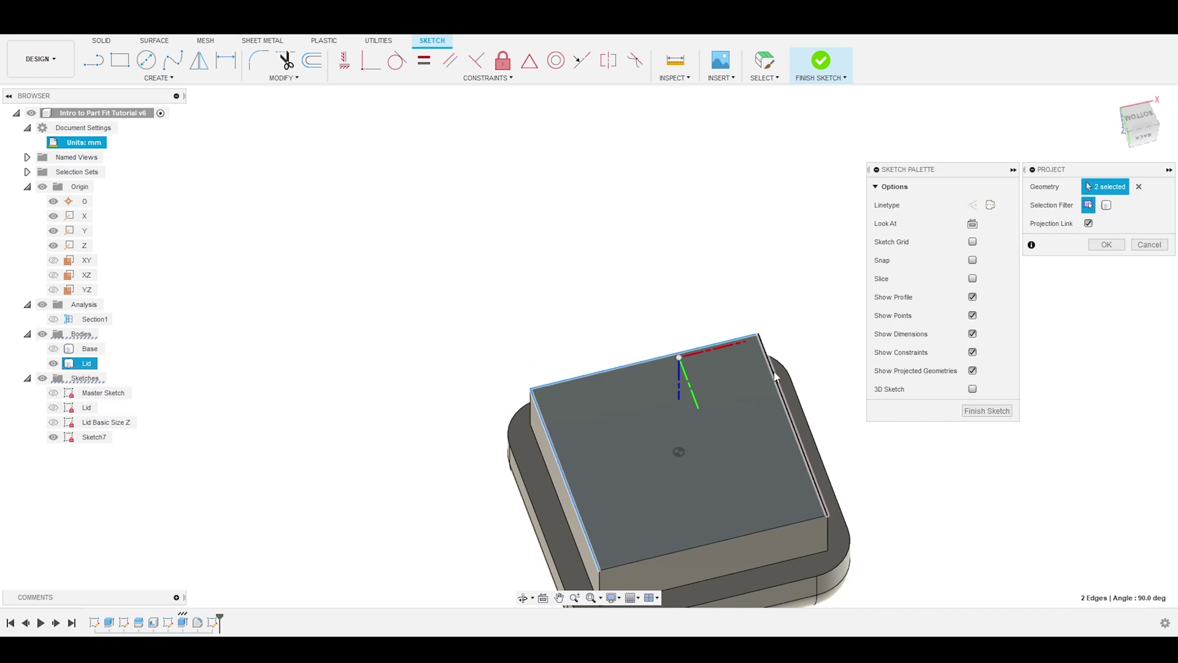
{"action": "left_click", "coordinate": [787, 426]}
{"action": "left_click", "coordinate": [783, 532]}
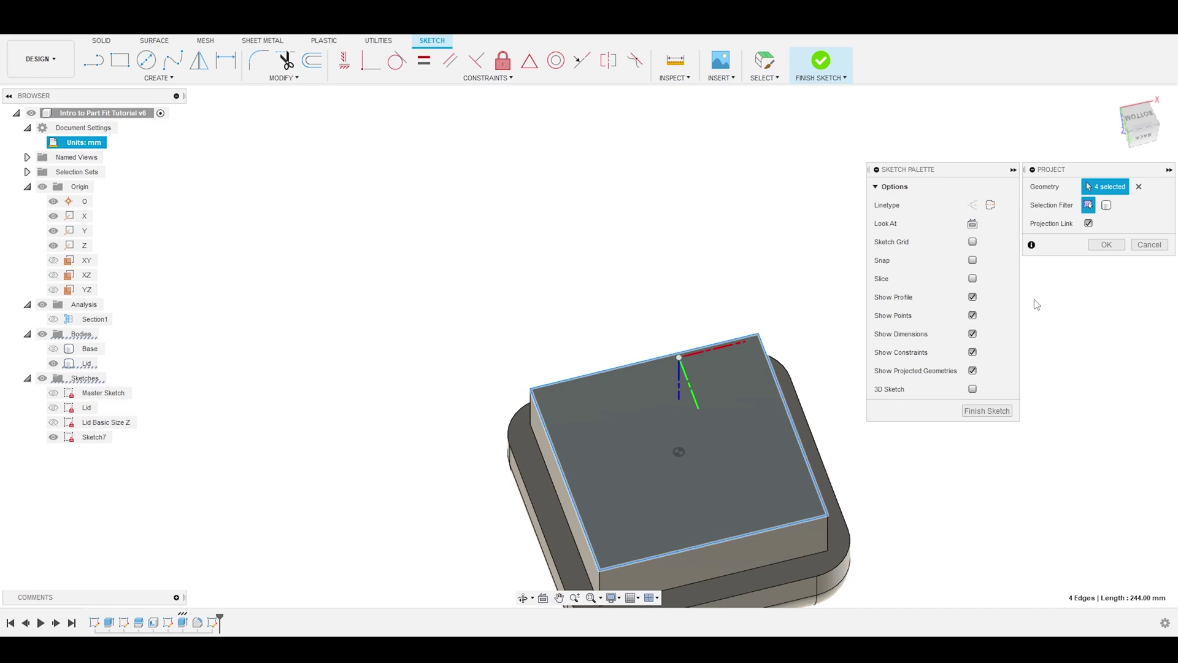
Confirm the projected square outline and hide the Lid body to view Sketch7 alone
{"action": "left_click", "coordinate": [1107, 246]}
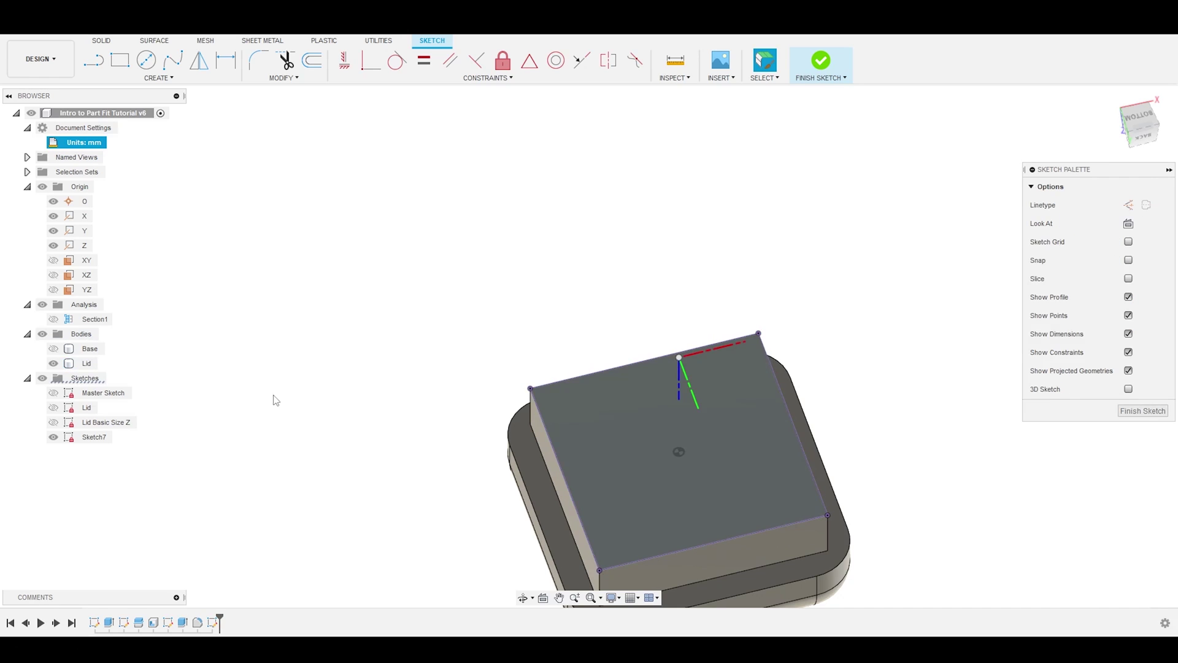
{"action": "scroll", "coordinate": [540, 441], "scroll_direction": "down", "scroll_amount": 2}
{"action": "scroll", "coordinate": [539, 551], "scroll_direction": "up", "scroll_amount": 4}
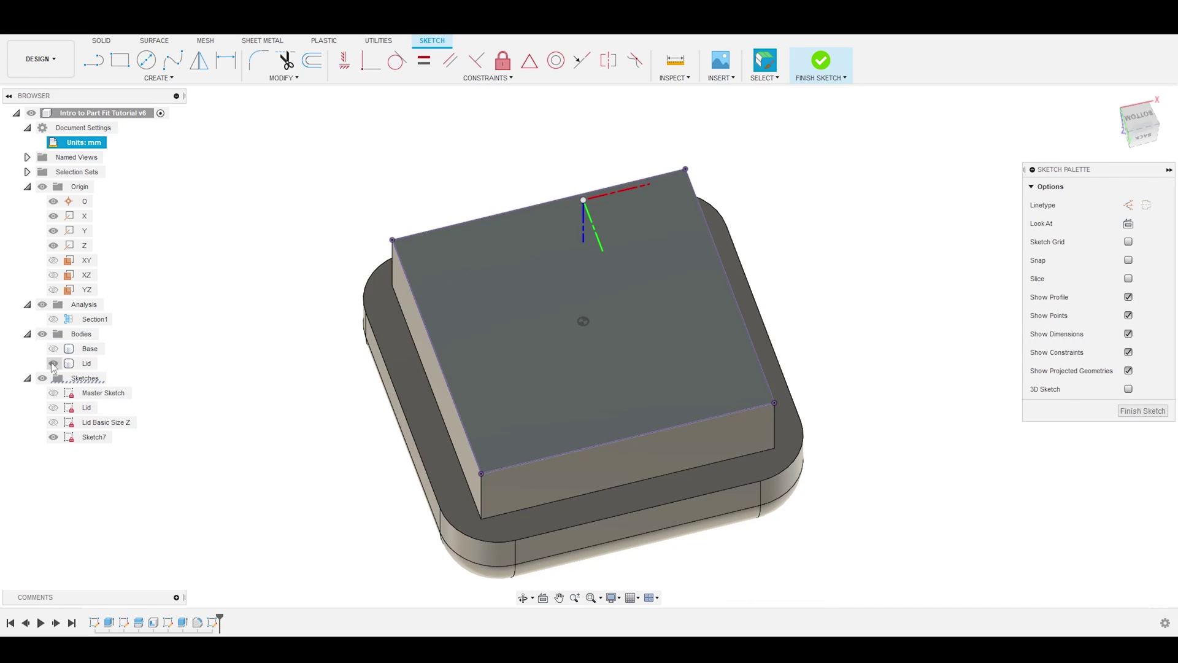
{"action": "left_click", "coordinate": [54, 363]}
{"action": "left_click", "coordinate": [412, 288]}
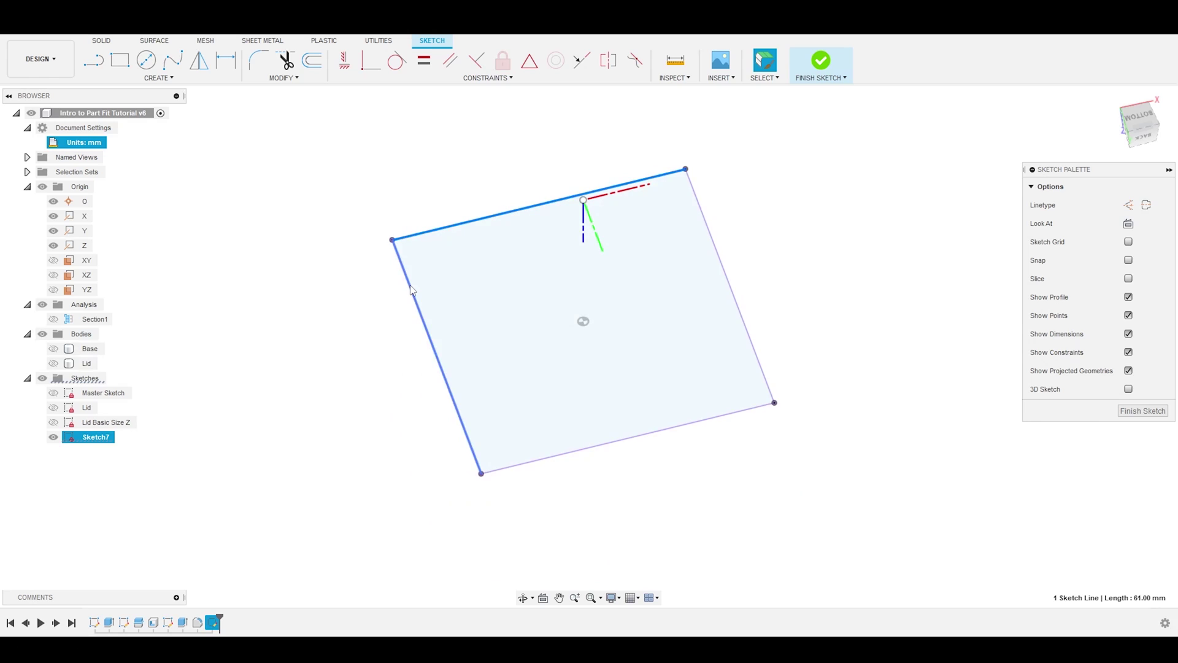
Offset the projected square outline inward in Sketch7
{"action": "left_click", "coordinate": [376, 193]}
{"action": "scroll", "coordinate": [481, 200], "scroll_direction": "down", "scroll_amount": 2}
{"action": "scroll", "coordinate": [656, 178], "scroll_direction": "up", "scroll_amount": 4}
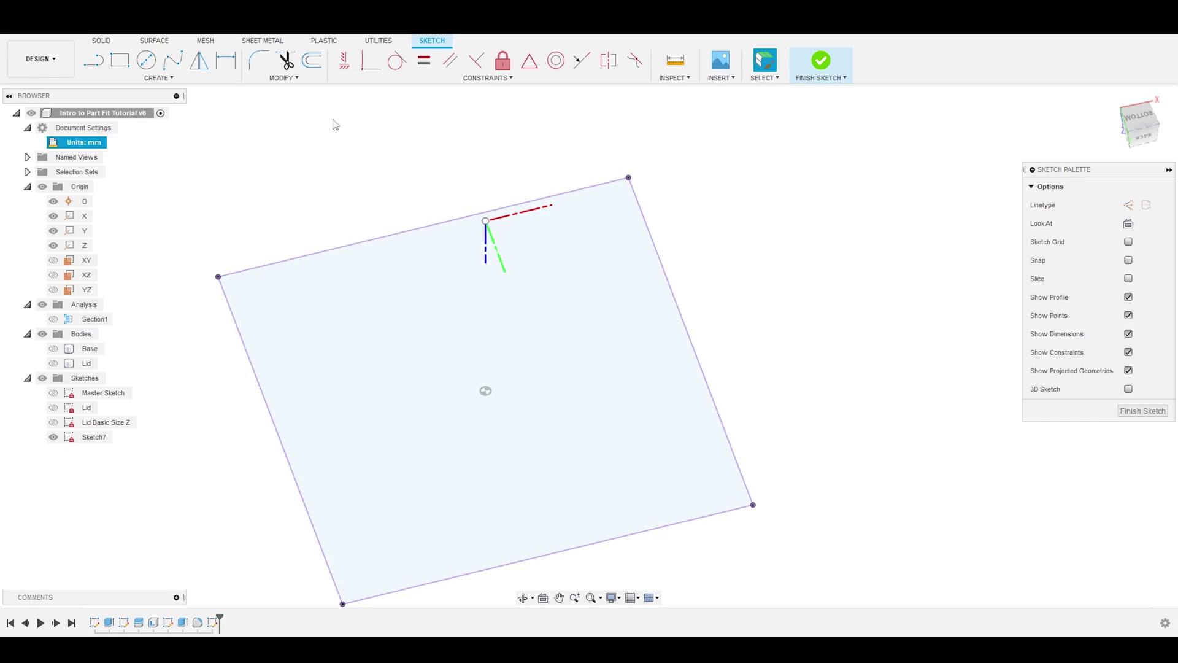
{"action": "left_click", "coordinate": [312, 61]}
{"action": "left_click", "coordinate": [330, 249]}
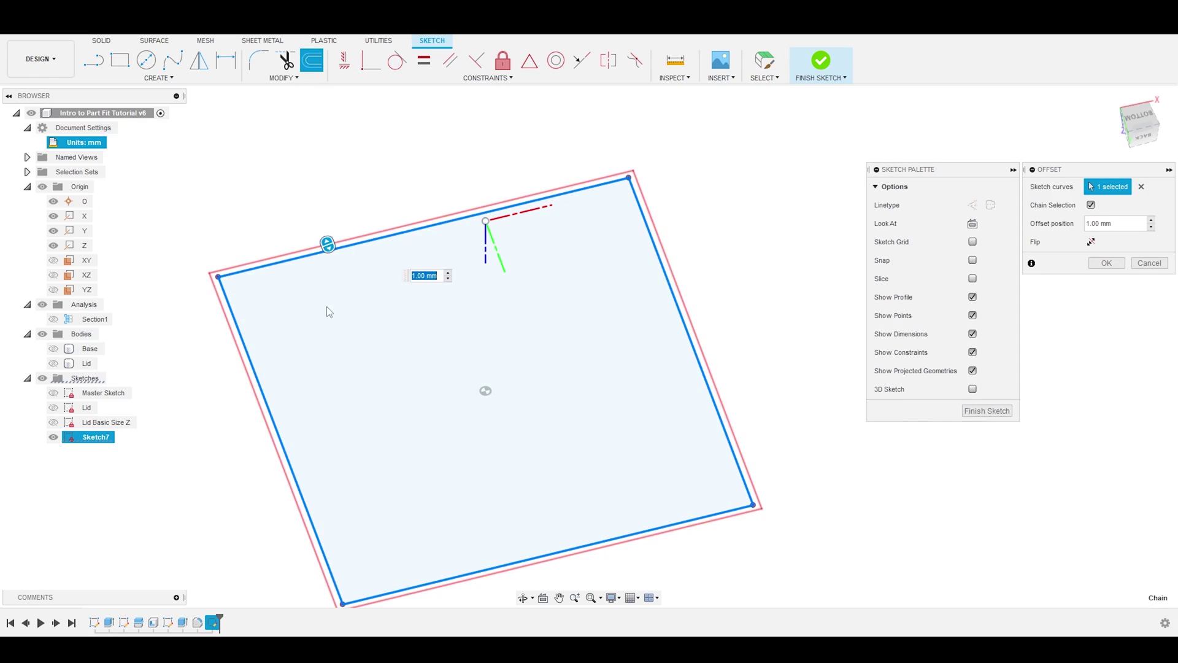
{"action": "left_click_drag", "start_coordinate": [328, 244], "coordinate": [335, 262]}
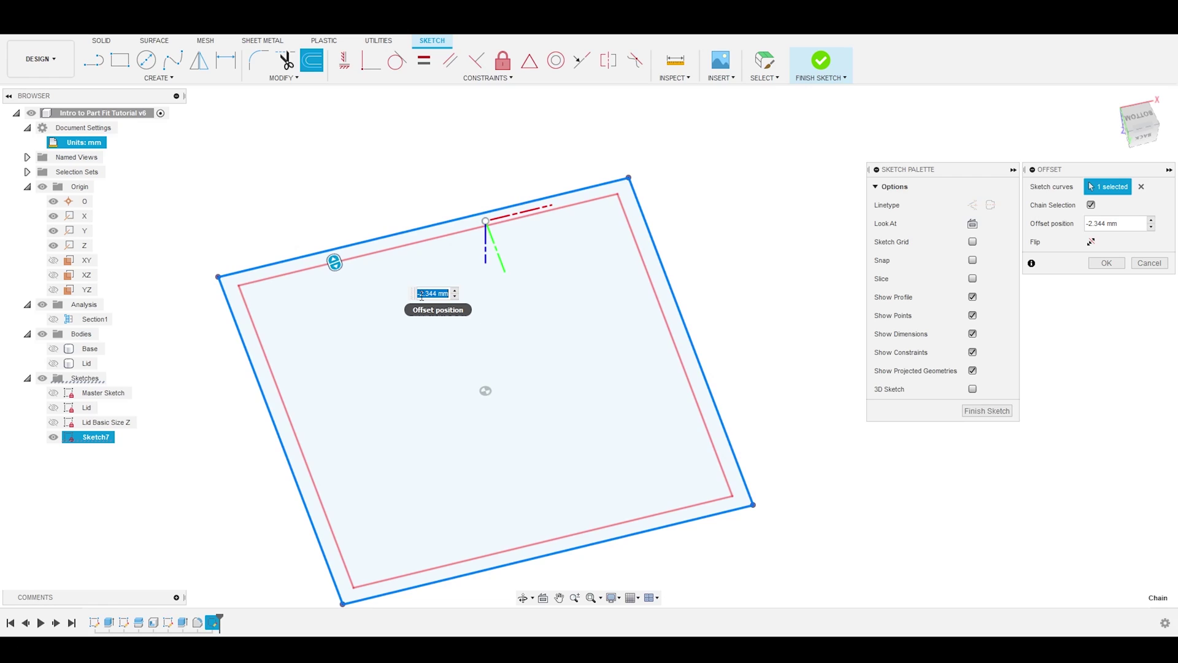
Set the offset distance to -TransitionFit and confirm it
{"action": "type", "text": "tr"}
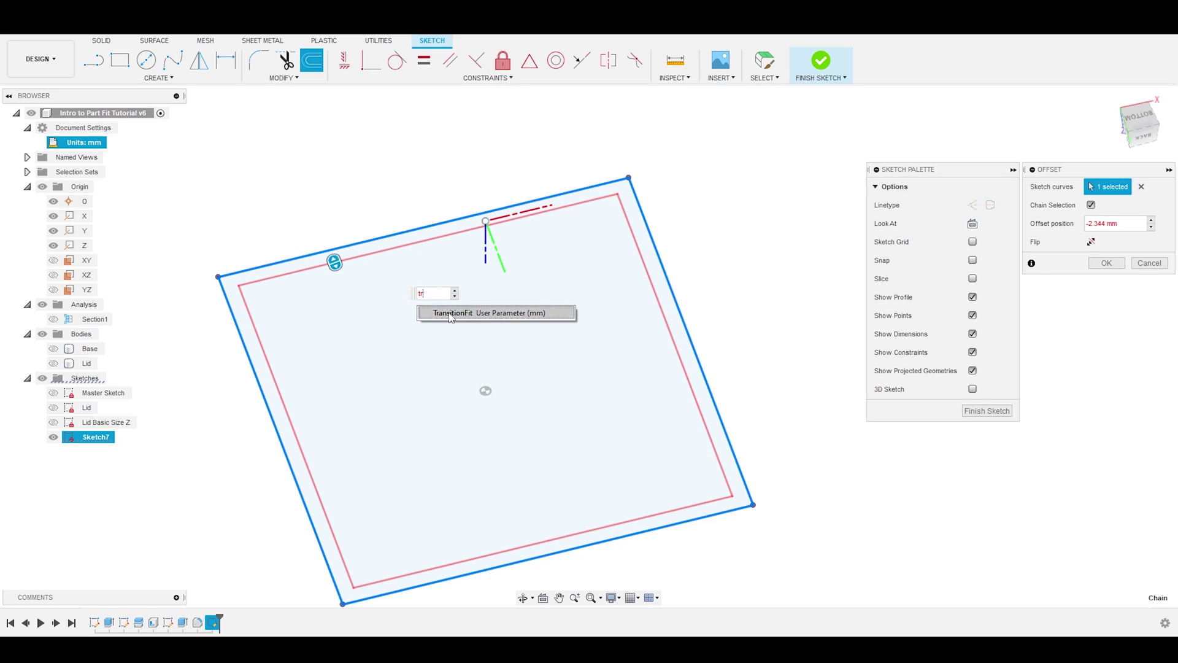
{"action": "left_click", "coordinate": [451, 314]}
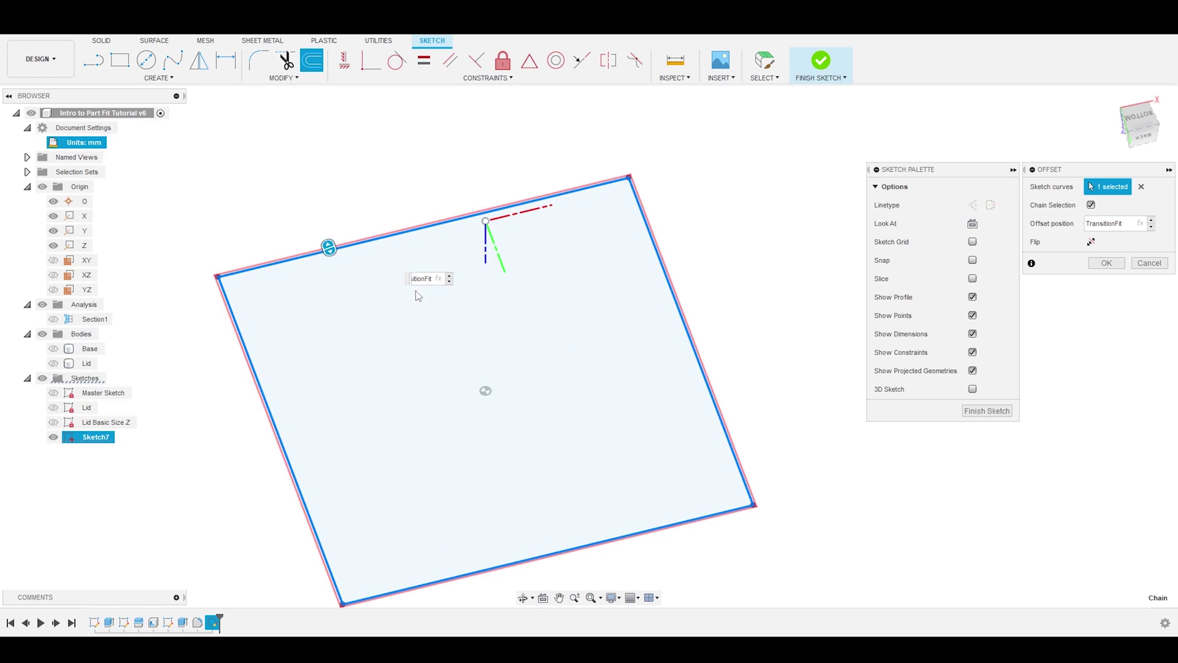
{"action": "double_click", "coordinate": [416, 278]}
{"action": "left_click", "coordinate": [416, 279]}
{"action": "left_click", "coordinate": [415, 279]}
{"action": "type", "text": "-"}
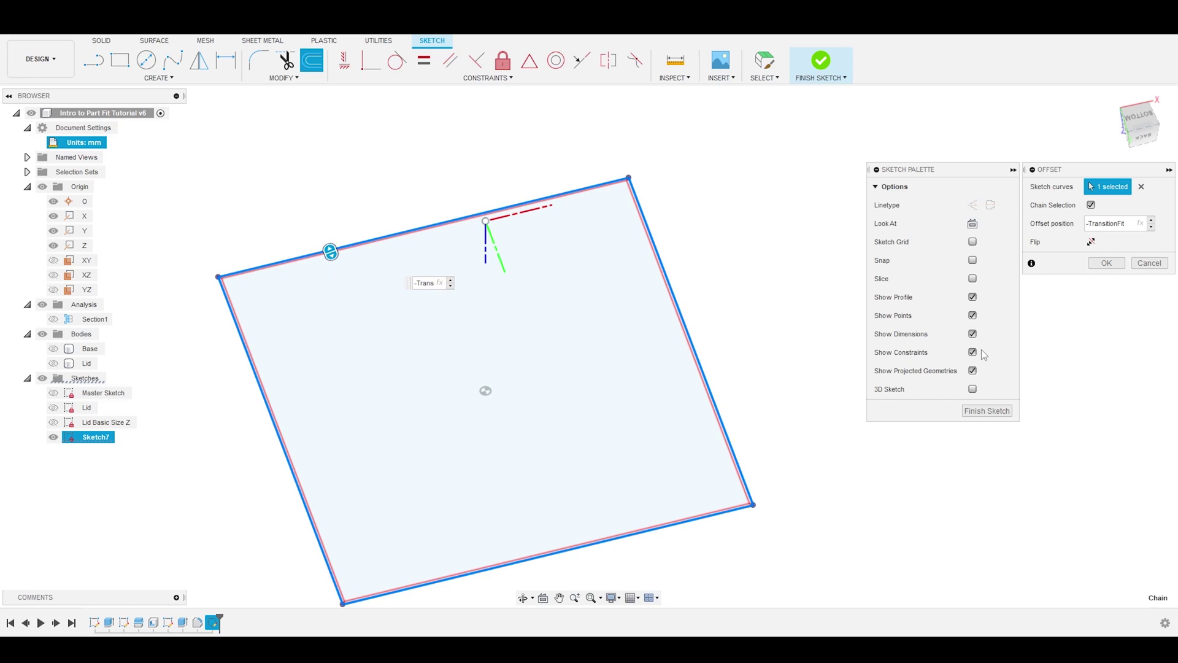
{"action": "key", "text": "Return"}
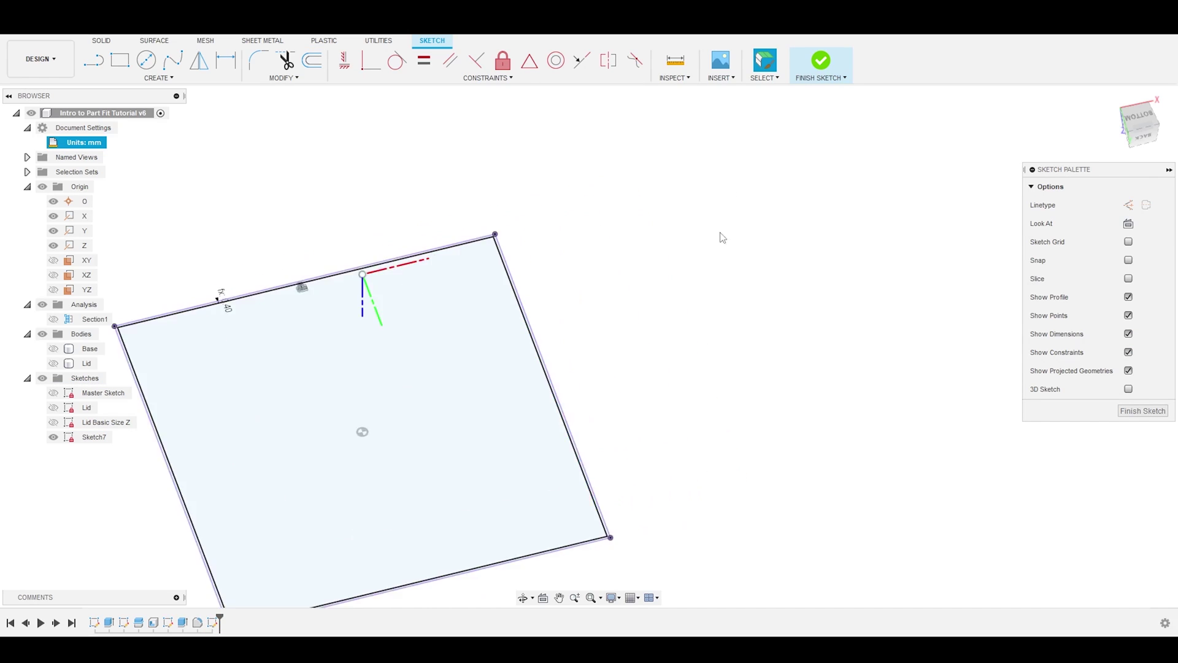
Finish Sketch7 and cut-extrude its offset ring To Object, stopping at the lid cap
{"action": "left_click", "coordinate": [1145, 411]}
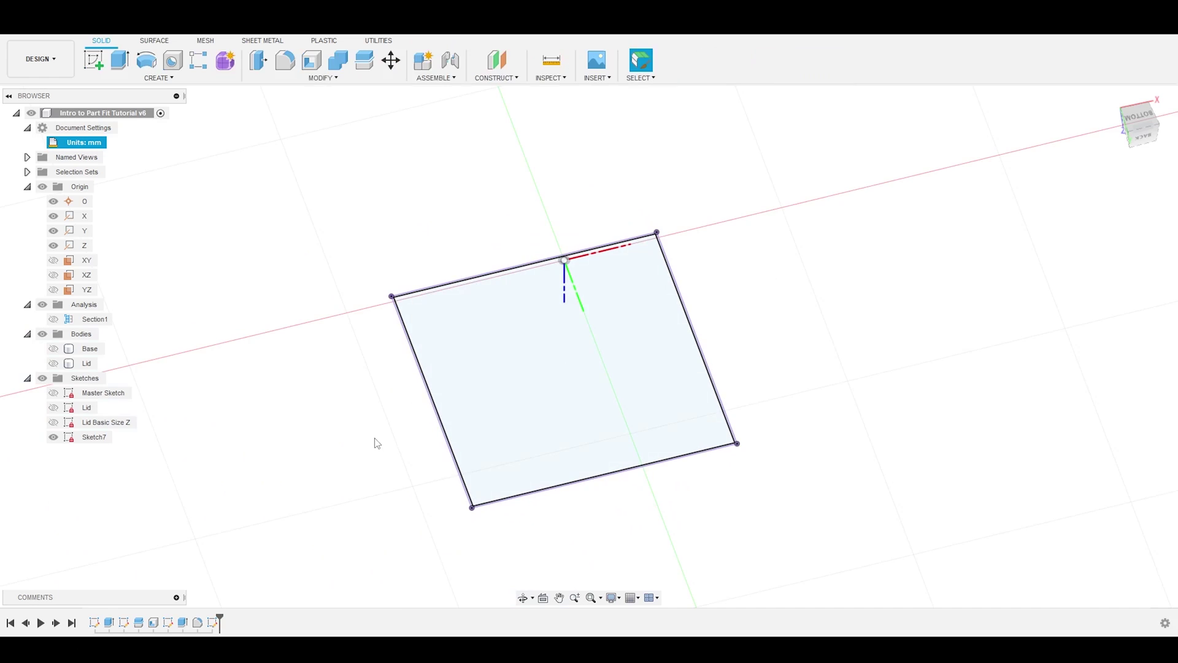
{"action": "scroll", "coordinate": [371, 395], "scroll_direction": "up", "scroll_amount": 3}
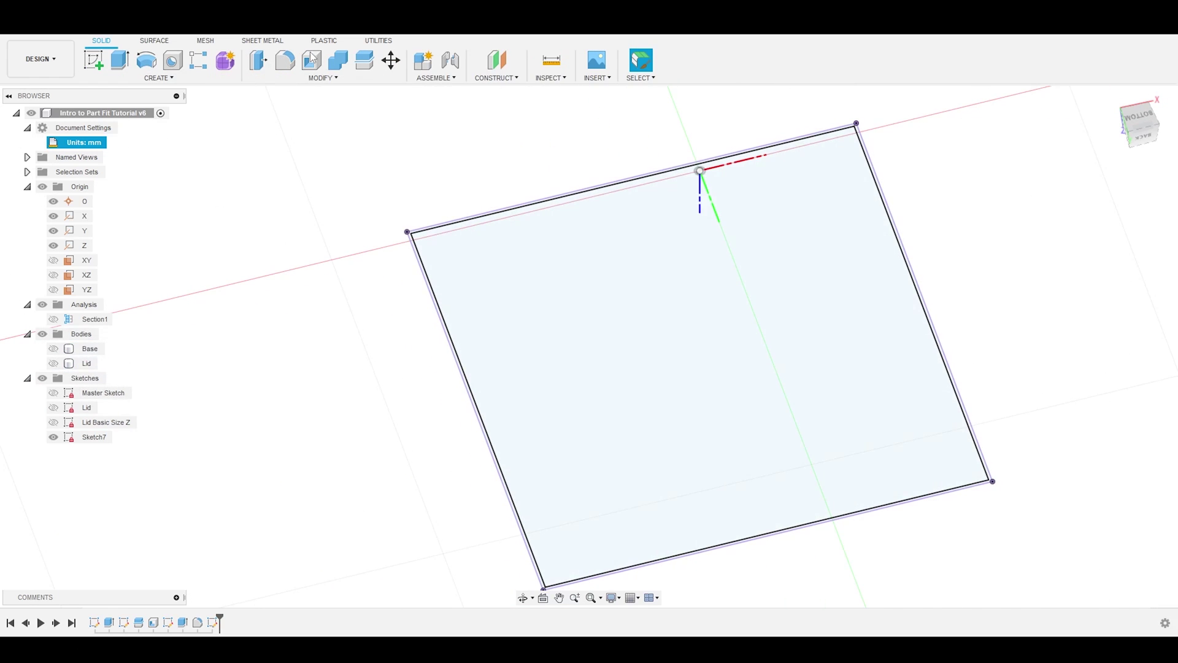
{"action": "left_click", "coordinate": [120, 61]}
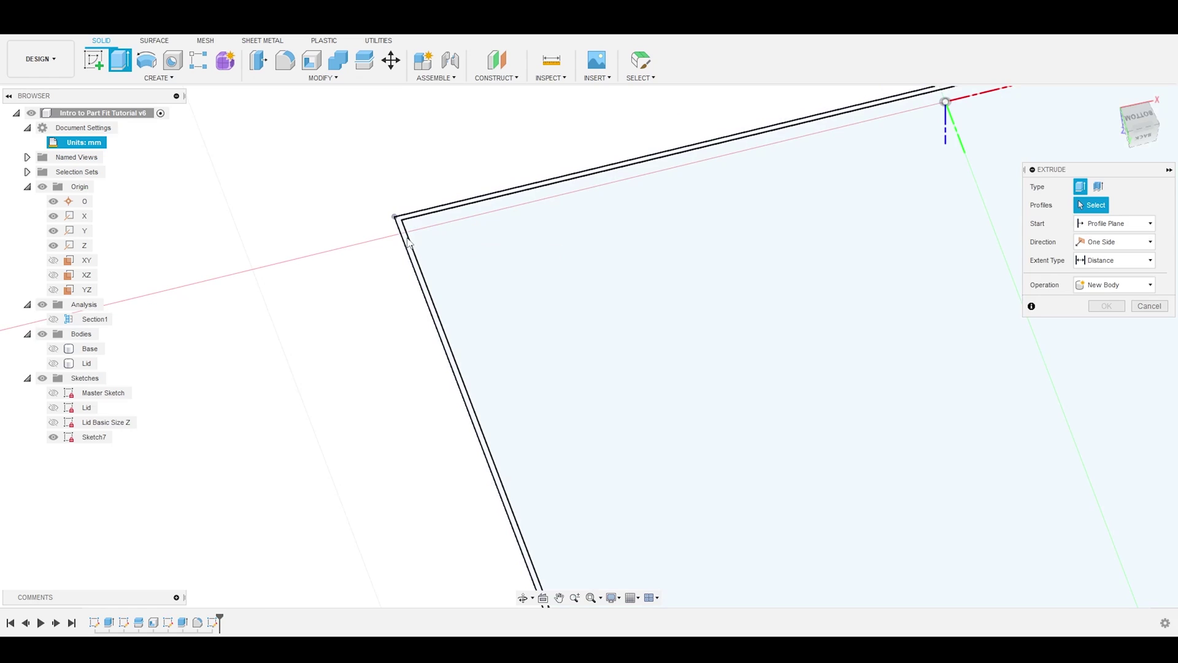
{"action": "left_click", "coordinate": [54, 363]}
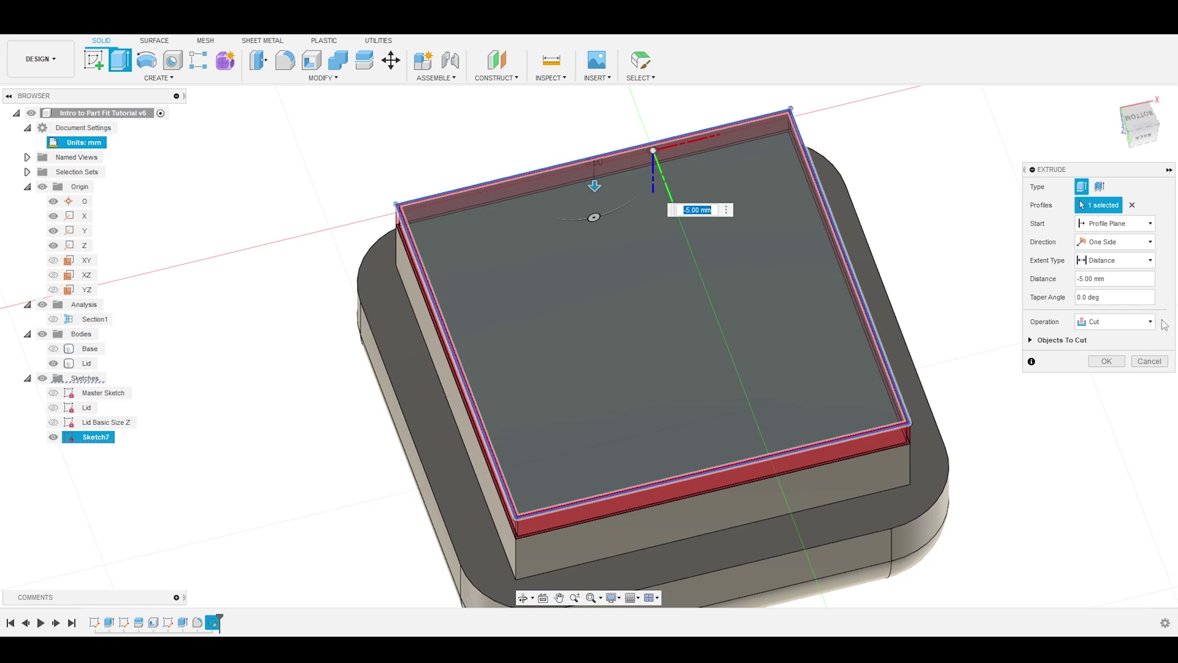
{"action": "left_click", "coordinate": [1112, 261]}
{"action": "left_click", "coordinate": [1105, 291]}
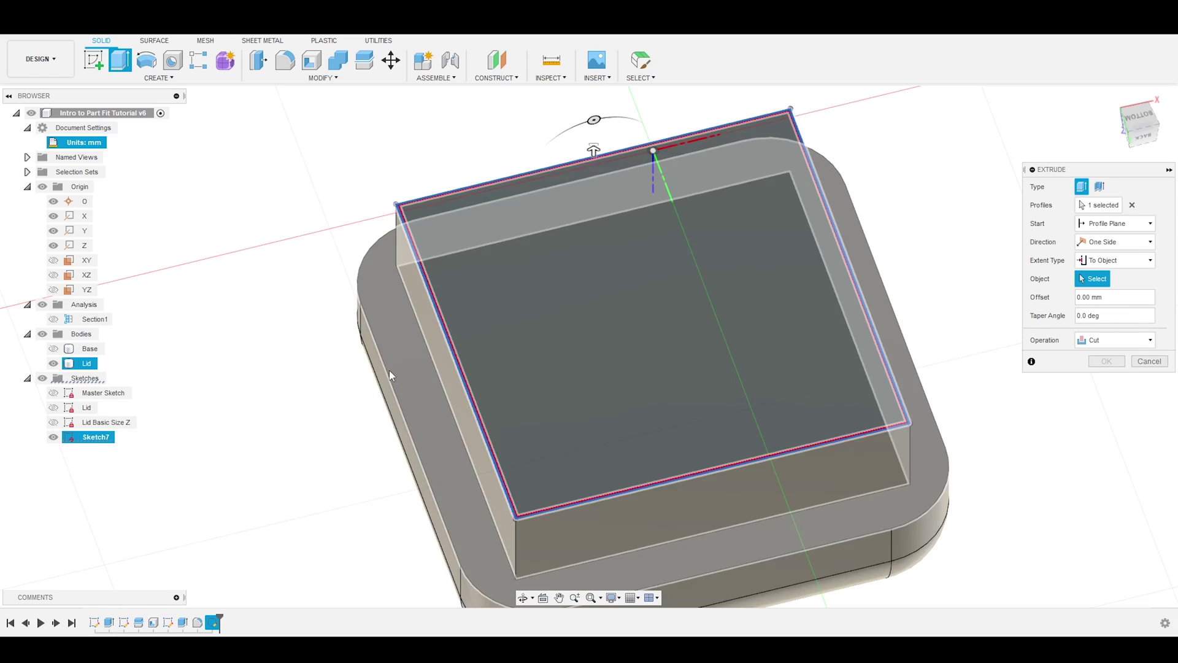
{"action": "left_click", "coordinate": [384, 337]}
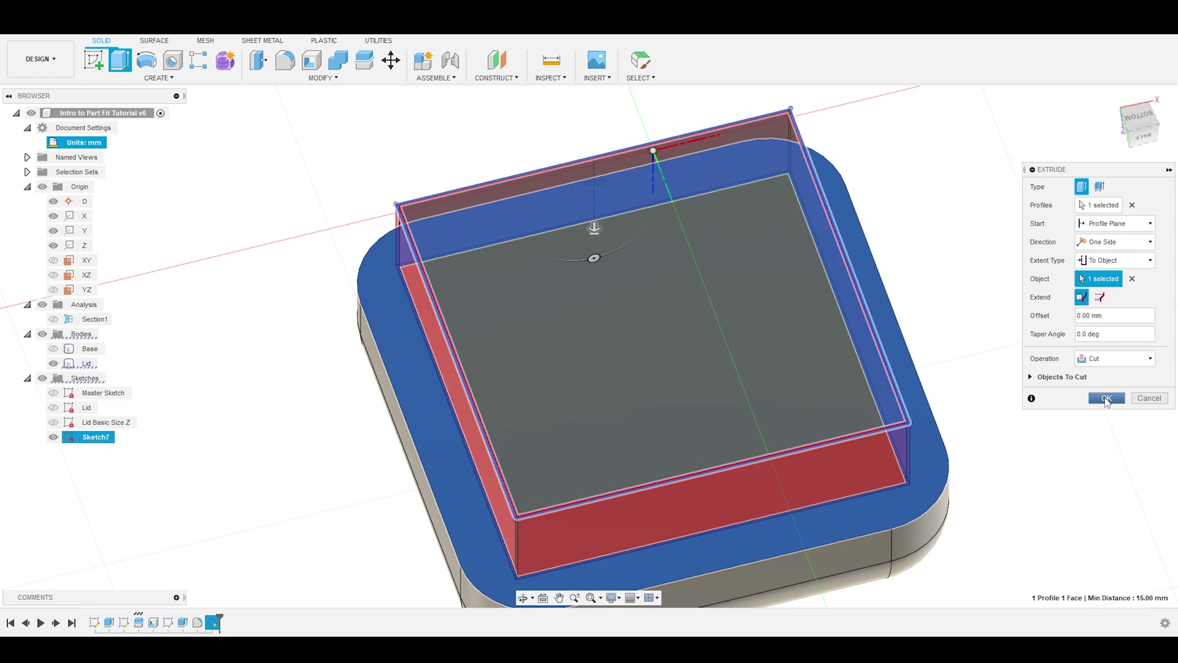
{"action": "left_click", "coordinate": [1107, 398]}
Show the Base body again and turn on the Section1 cut
{"action": "middle_click_drag", "start_coordinate": [968, 362], "coordinate": [937, 492], "text": "shift"}
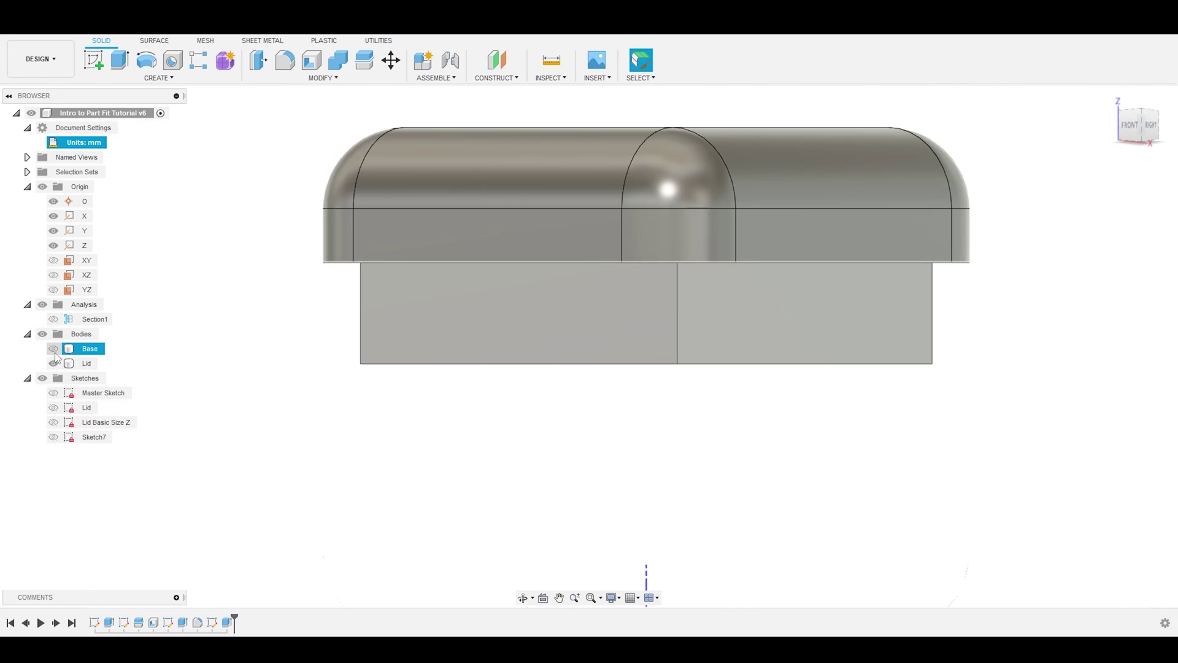
{"action": "left_click", "coordinate": [53, 348]}
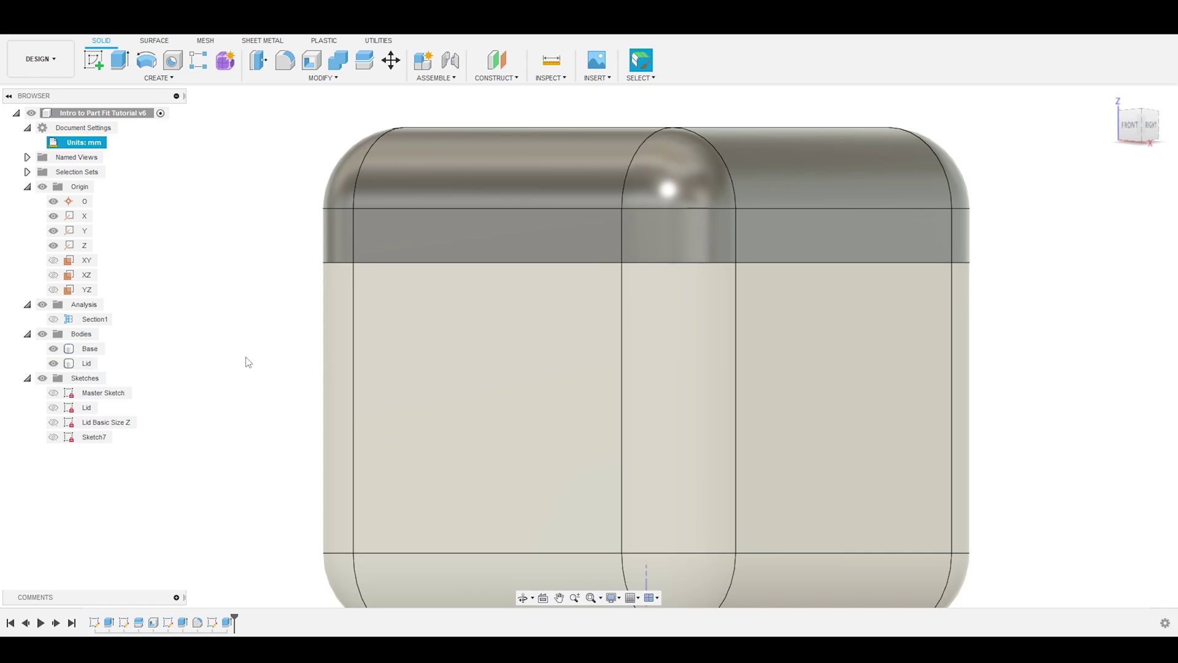
{"action": "key", "text": "F6"}
{"action": "left_click", "coordinate": [74, 319]}
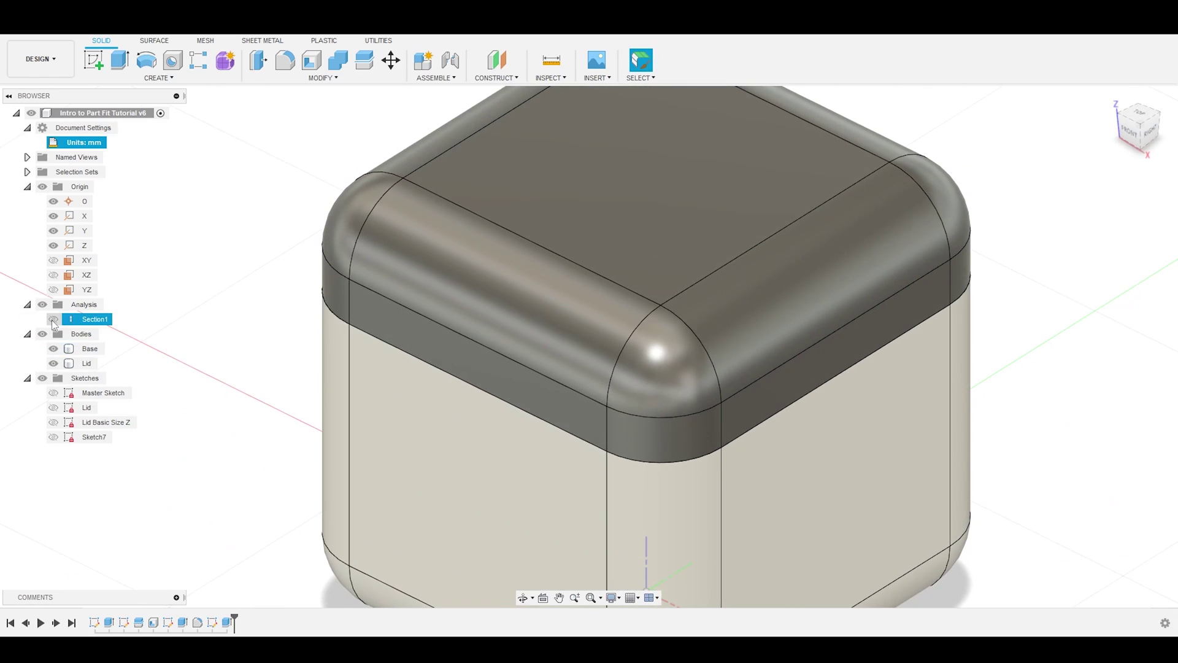
{"action": "left_click", "coordinate": [52, 319]}
Zoom in from the Front view to inspect the gap between lid lip and base wall
{"action": "left_click", "coordinate": [695, 405]}
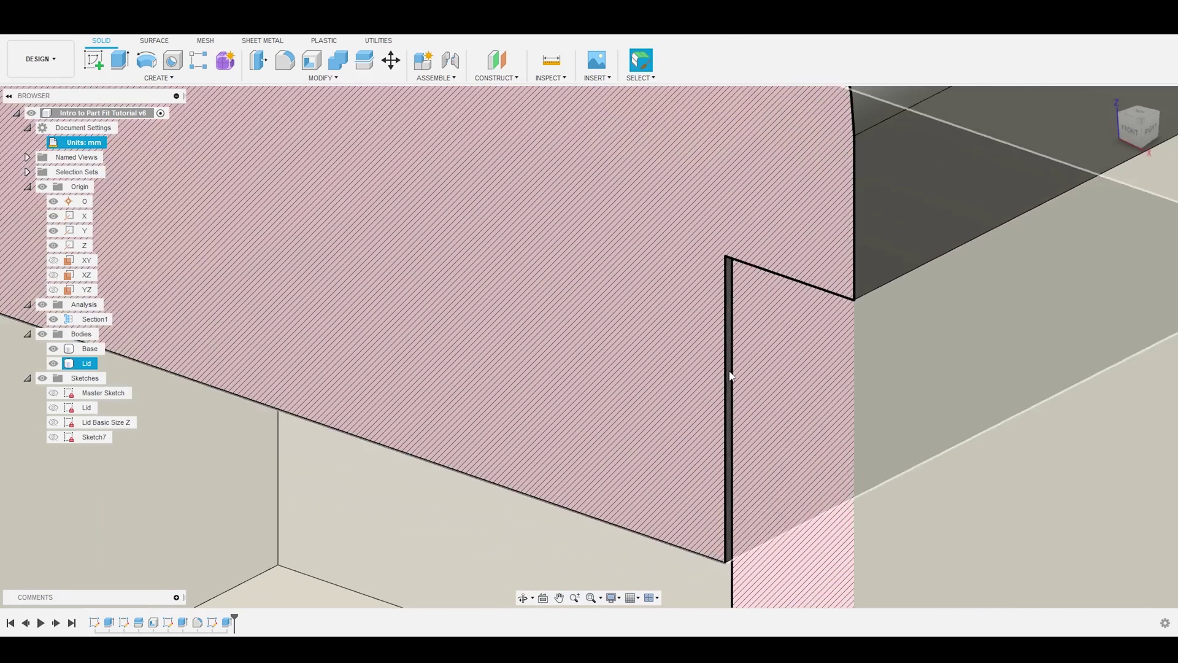
{"action": "left_click", "coordinate": [1115, 135]}
{"action": "scroll", "coordinate": [940, 336], "scroll_direction": "up", "scroll_amount": 2}
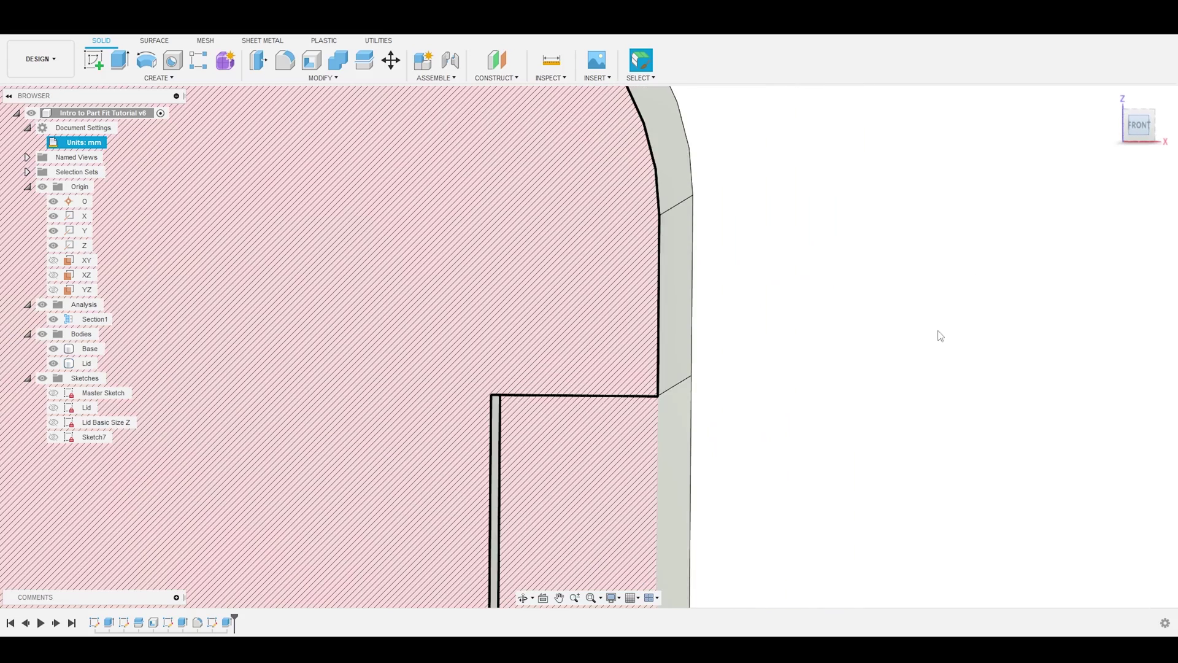
{"action": "scroll", "coordinate": [721, 218], "scroll_direction": "down", "scroll_amount": 2}
{"action": "left_click", "coordinate": [653, 481]}
{"action": "scroll", "coordinate": [542, 543], "scroll_direction": "up", "scroll_amount": 1}
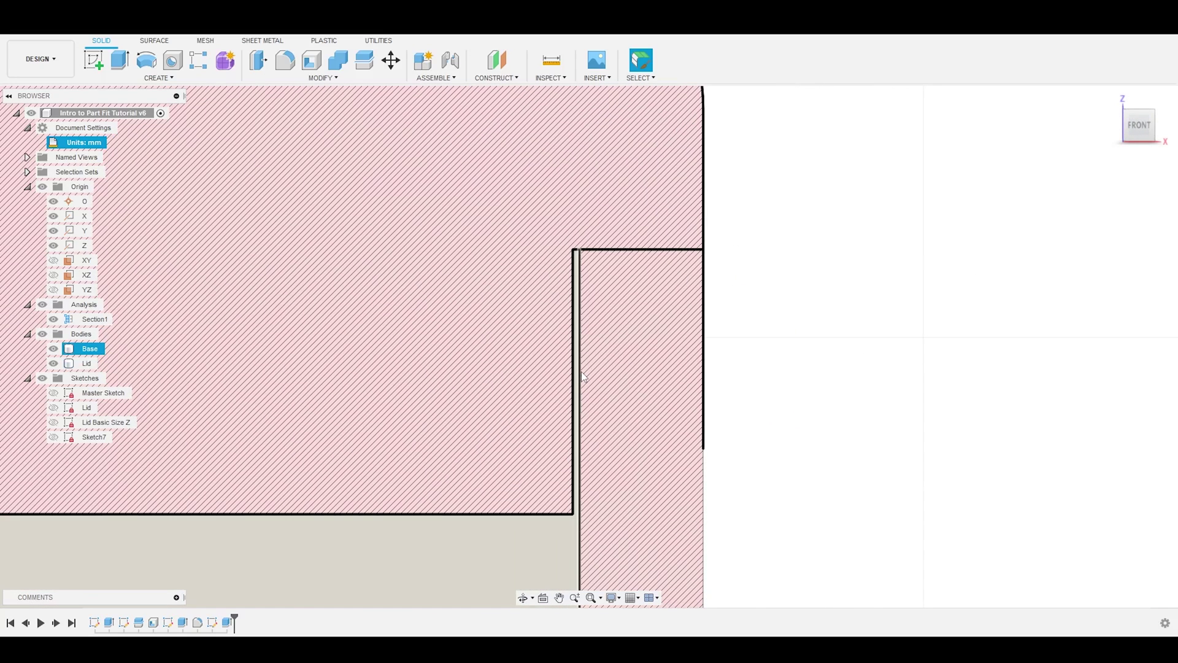
{"action": "left_click", "coordinate": [746, 245]}
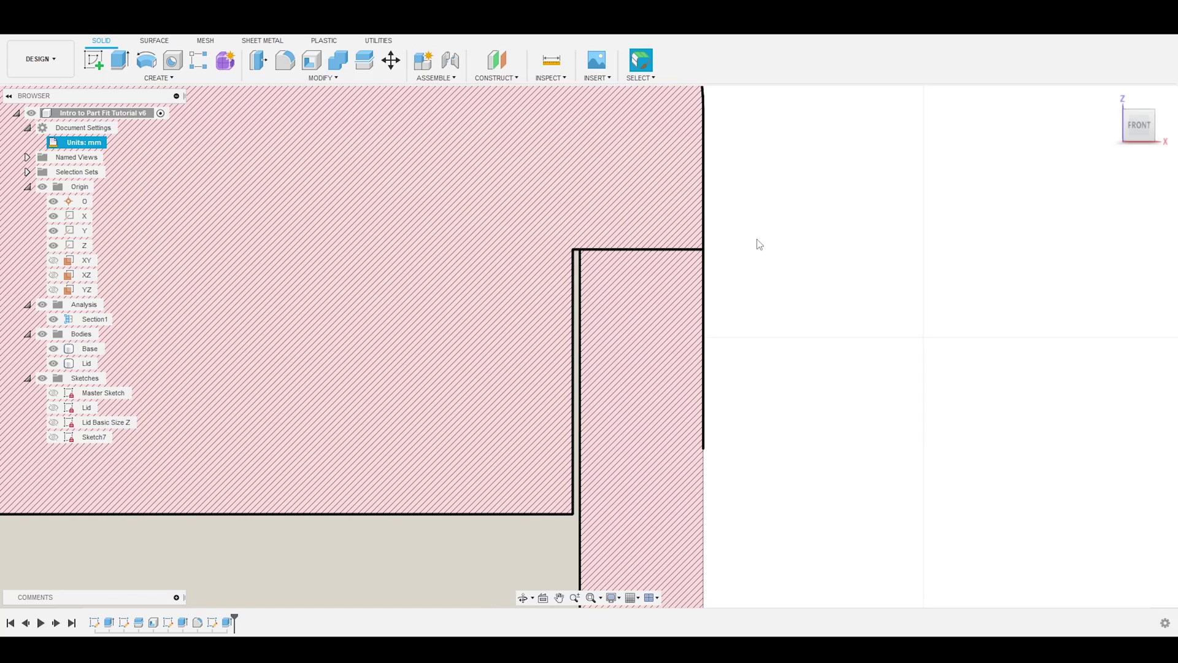
{"action": "scroll", "coordinate": [798, 278], "scroll_direction": "down", "scroll_amount": 2}
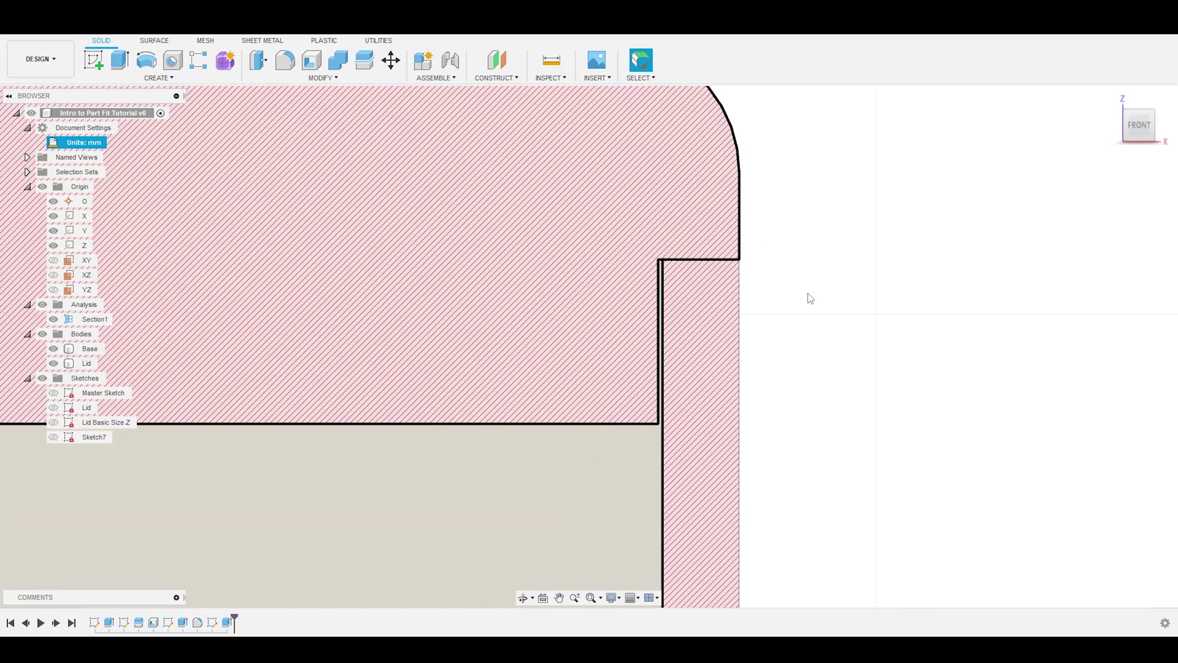
{"action": "key", "text": "F6"}
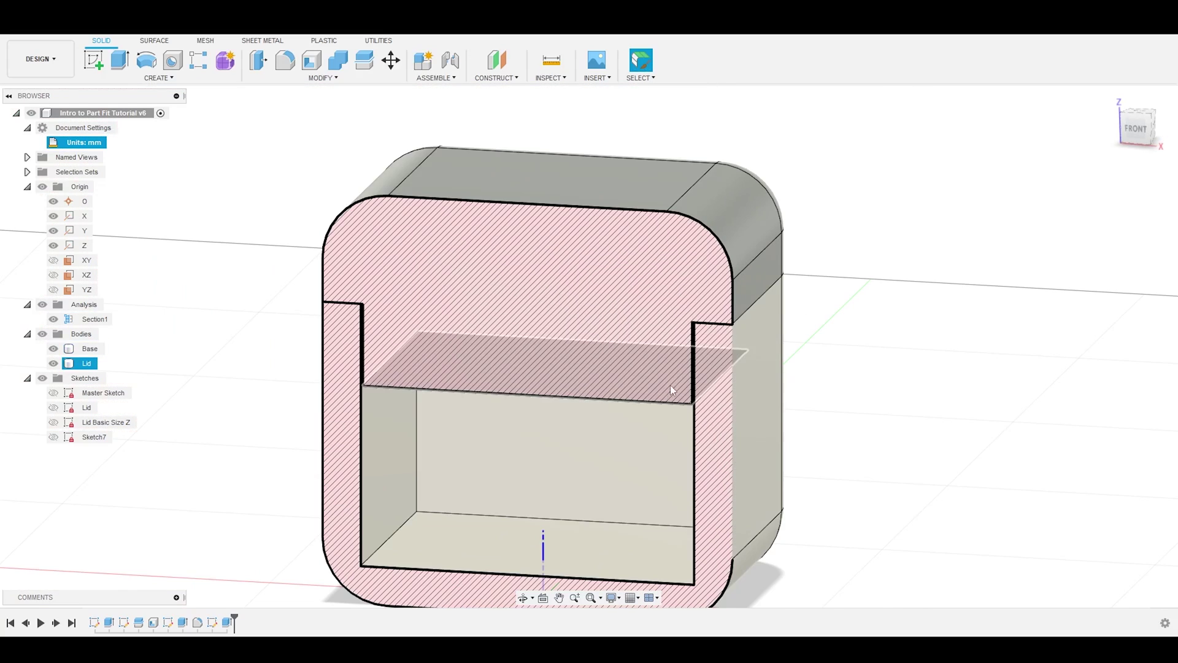
{"action": "scroll", "coordinate": [700, 325], "scroll_direction": "up", "scroll_amount": 2}
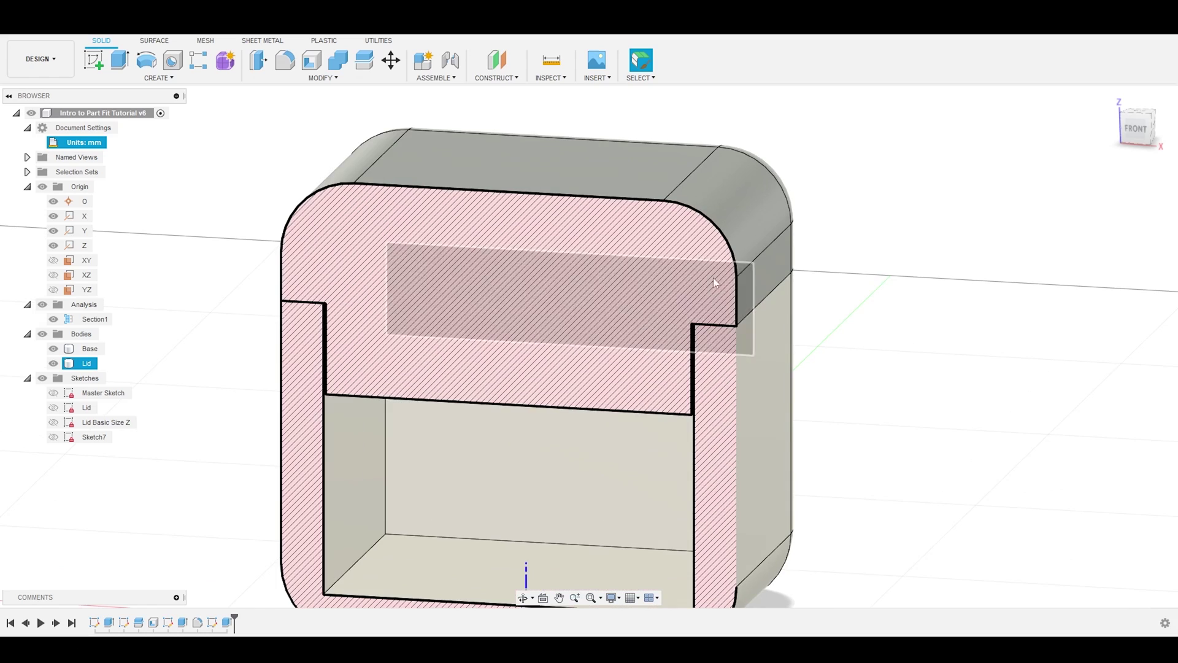
{"action": "left_click", "coordinate": [1126, 138]}
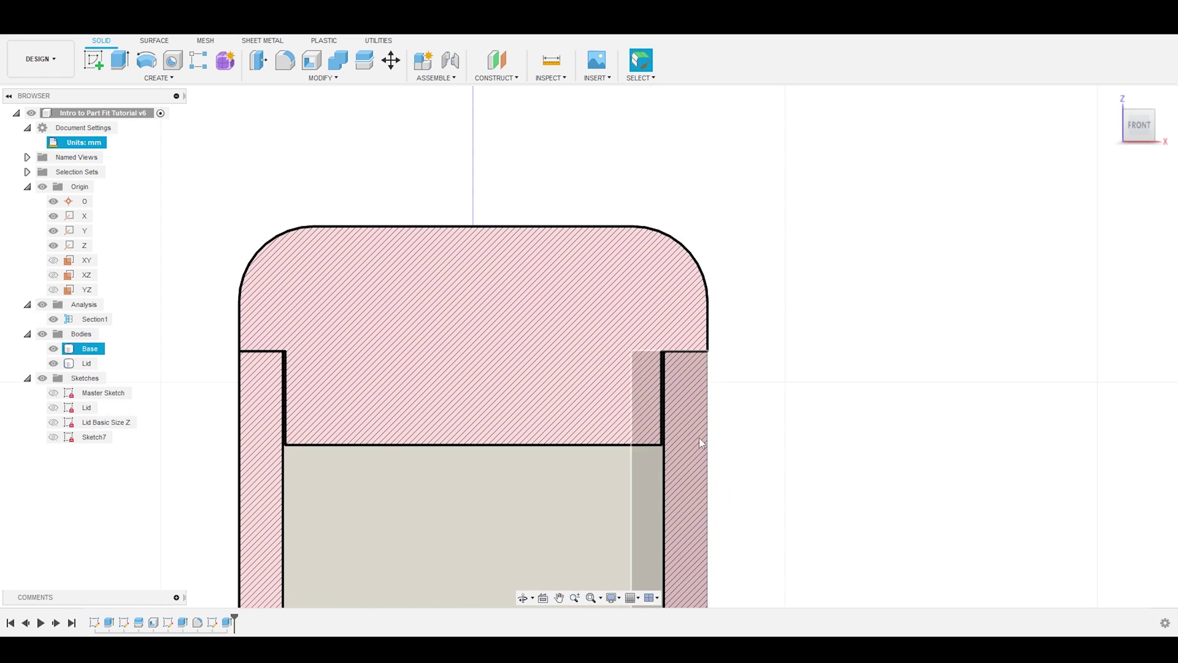
{"action": "scroll", "coordinate": [699, 437], "scroll_direction": "up", "scroll_amount": 5}
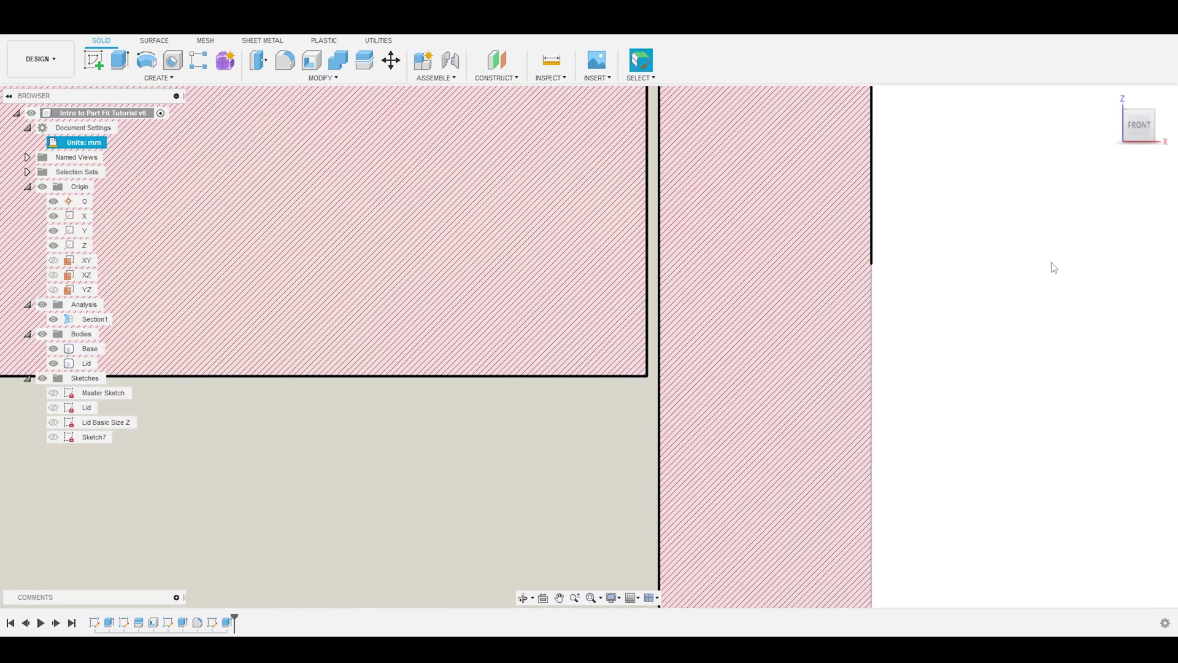
{"action": "scroll", "coordinate": [1049, 267], "scroll_direction": "down", "scroll_amount": 3}
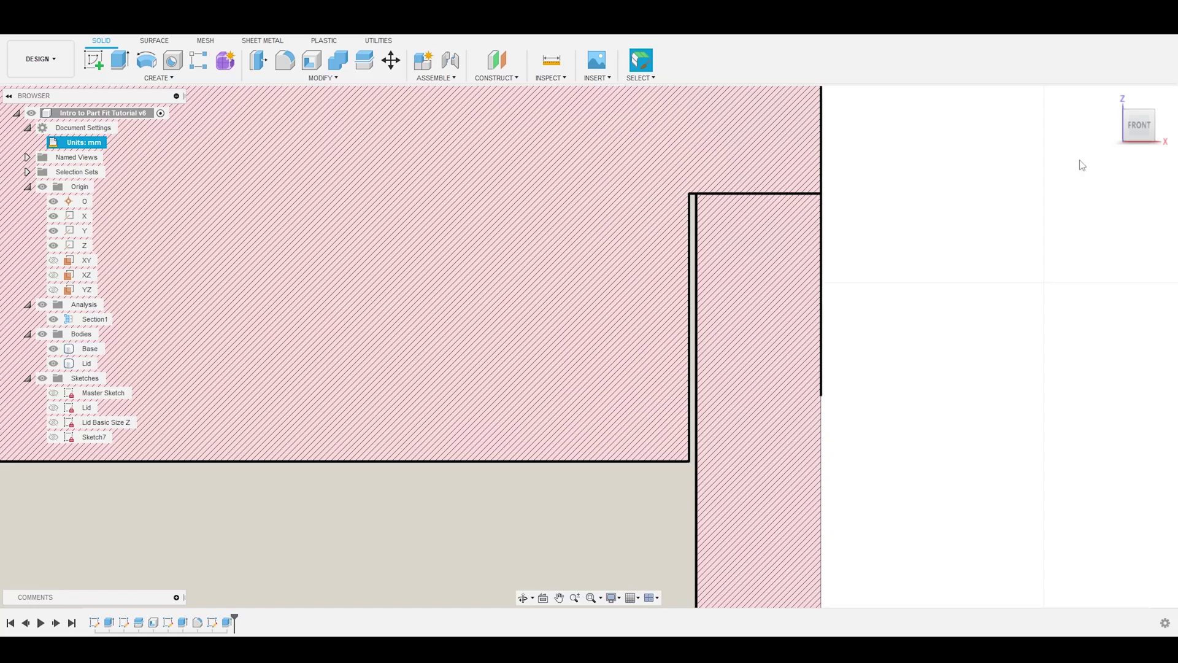
{"action": "scroll", "coordinate": [1002, 227], "scroll_direction": "down", "scroll_amount": 5}
{"action": "scroll", "coordinate": [896, 238], "scroll_direction": "up", "scroll_amount": 3}
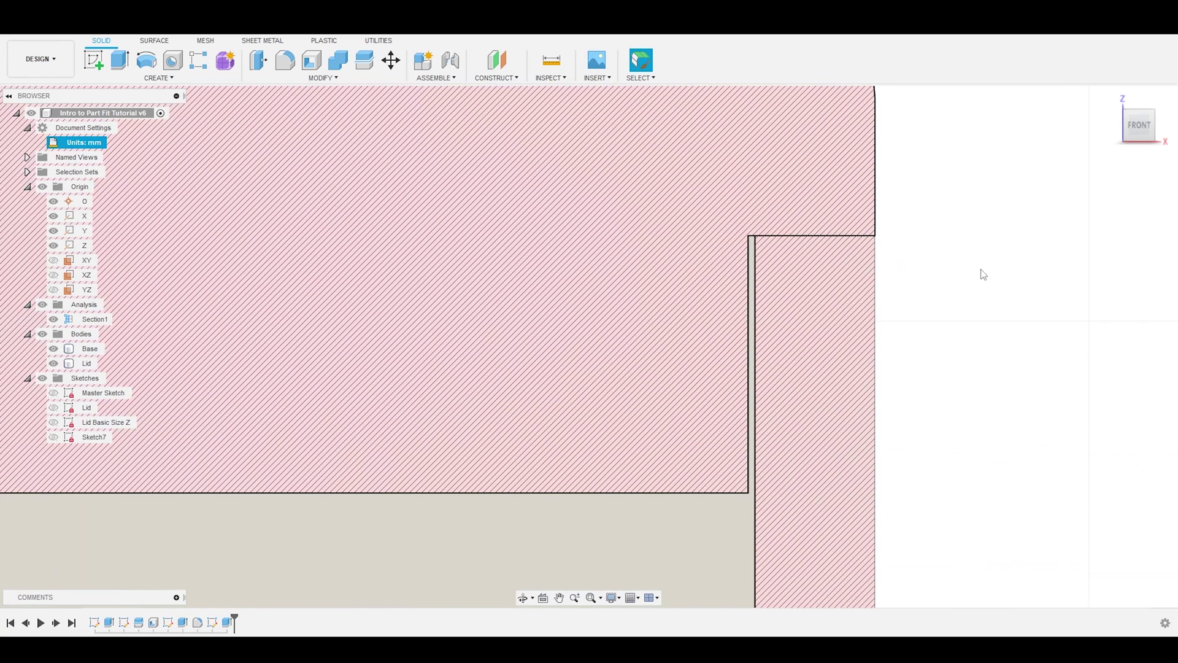
Hide Section1 and the Base body, then view the lid from below
{"action": "left_click", "coordinate": [54, 319]}
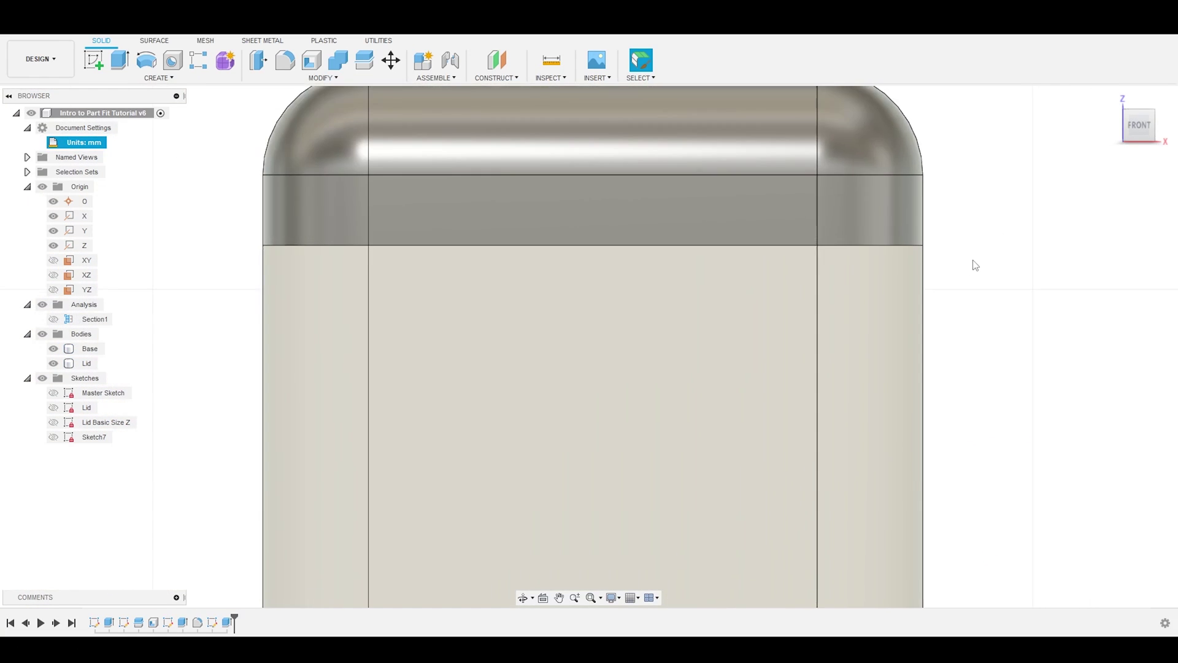
{"action": "middle_click_drag", "start_coordinate": [975, 265], "coordinate": [960, 263], "text": "shift"}
{"action": "scroll", "coordinate": [967, 281], "scroll_direction": "down", "scroll_amount": 3}
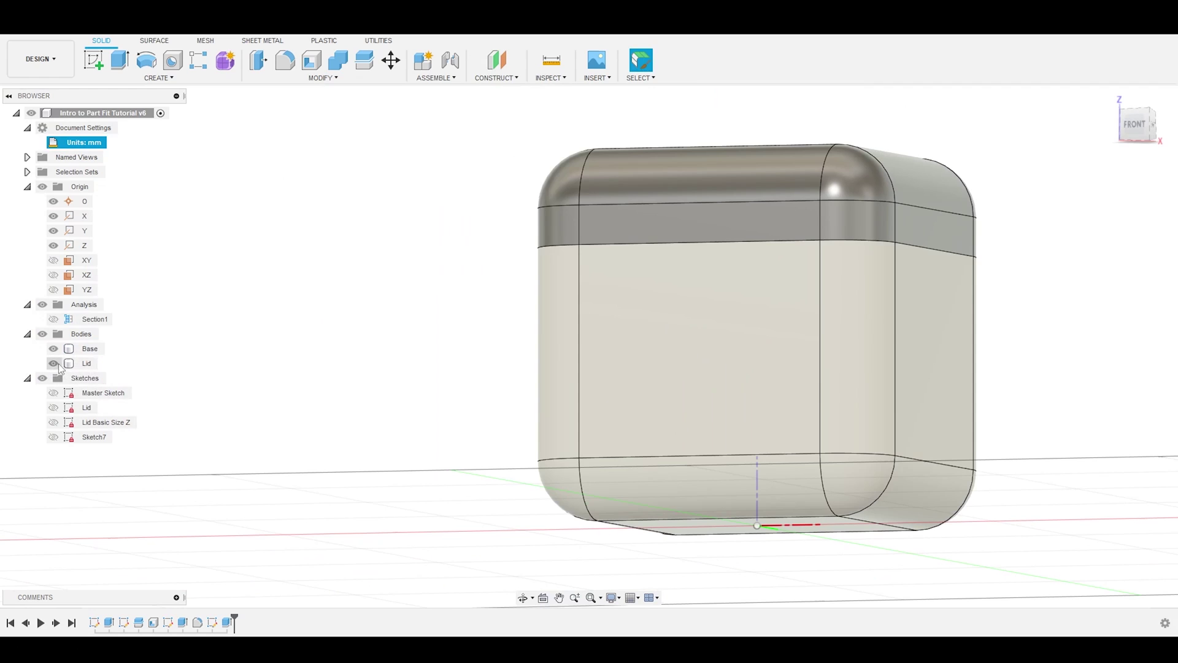
{"action": "left_click", "coordinate": [54, 348]}
{"action": "middle_click_drag", "start_coordinate": [571, 342], "coordinate": [661, 295], "text": "shift"}
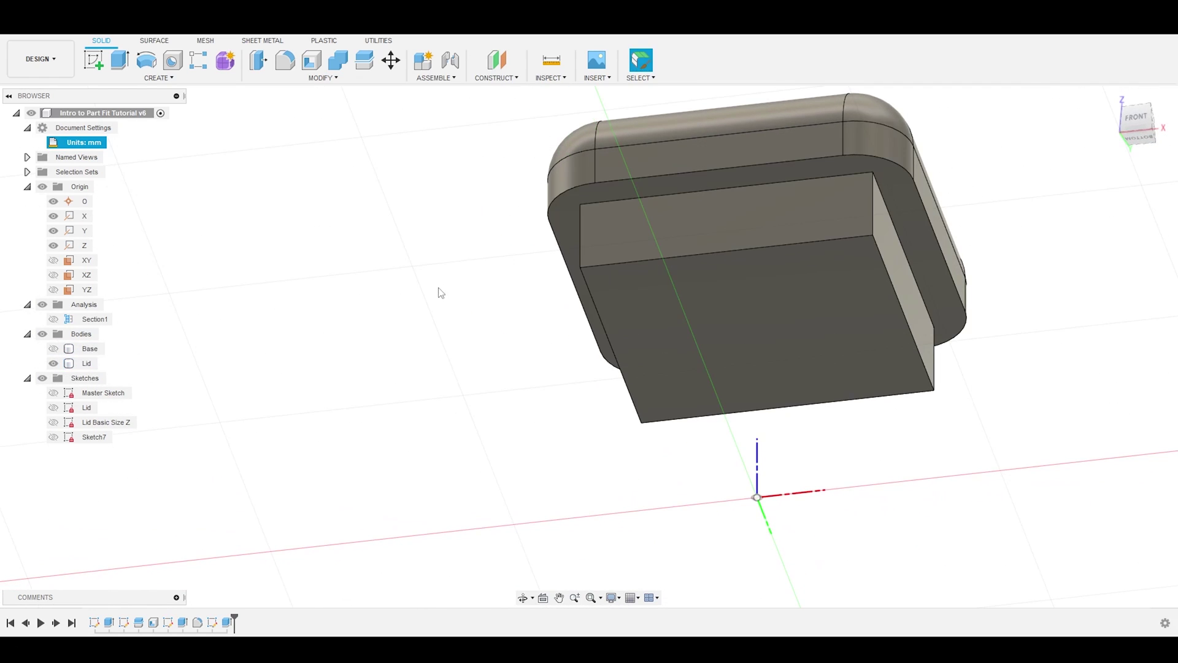
{"action": "mouse_move", "coordinate": [469, 306]}
{"action": "middle_mouse_down", "text": "shift"}
{"action": "mouse_move", "coordinate": [471, 326]}
{"action": "mouse_move", "coordinate": [458, 299]}
{"action": "middle_mouse_up", "text": "shift"}
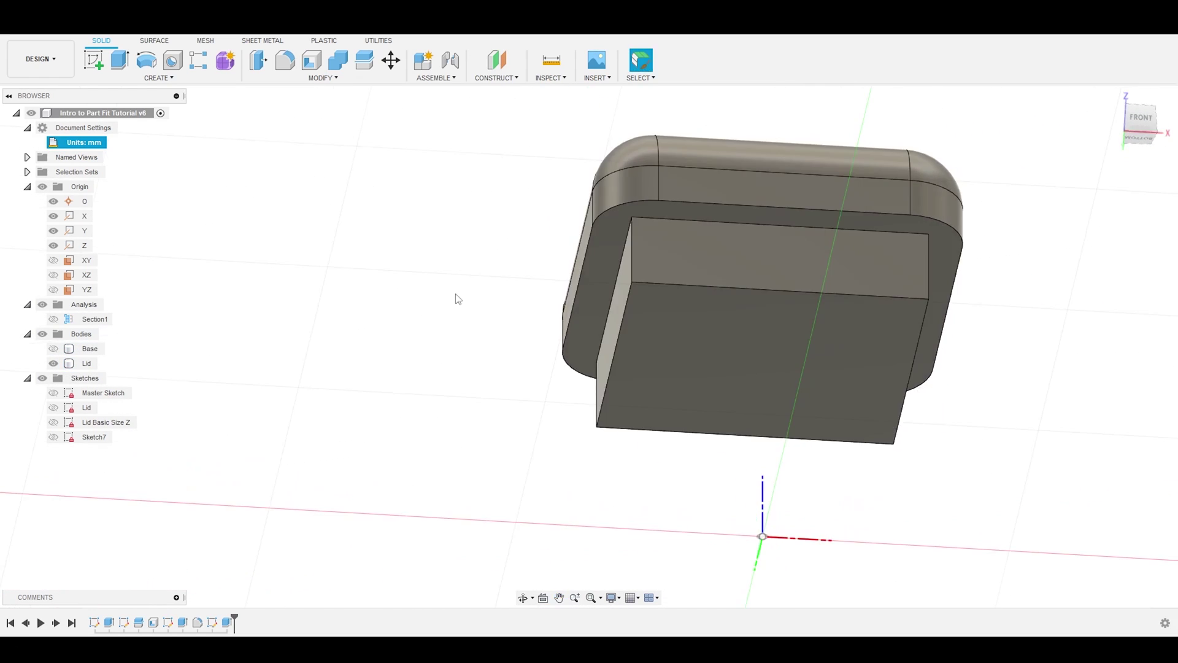
Cut-extrude the lid's underside rim face to a depth of TransitionFit
{"action": "left_click", "coordinate": [121, 62]}
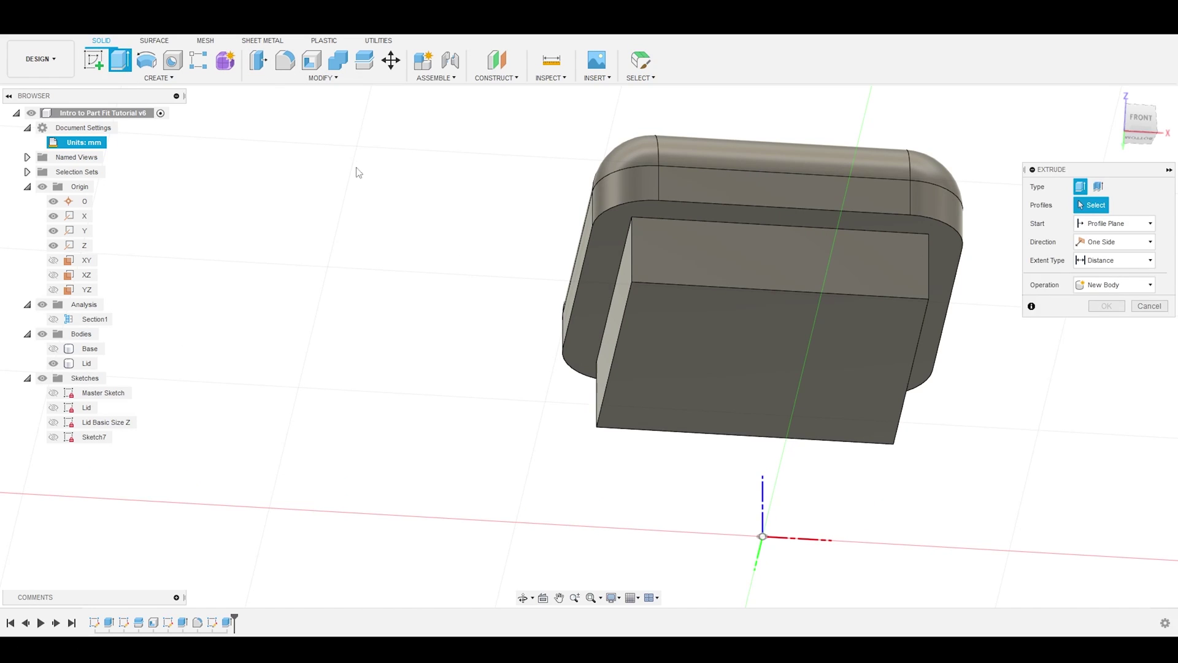
{"action": "left_click", "coordinate": [617, 220]}
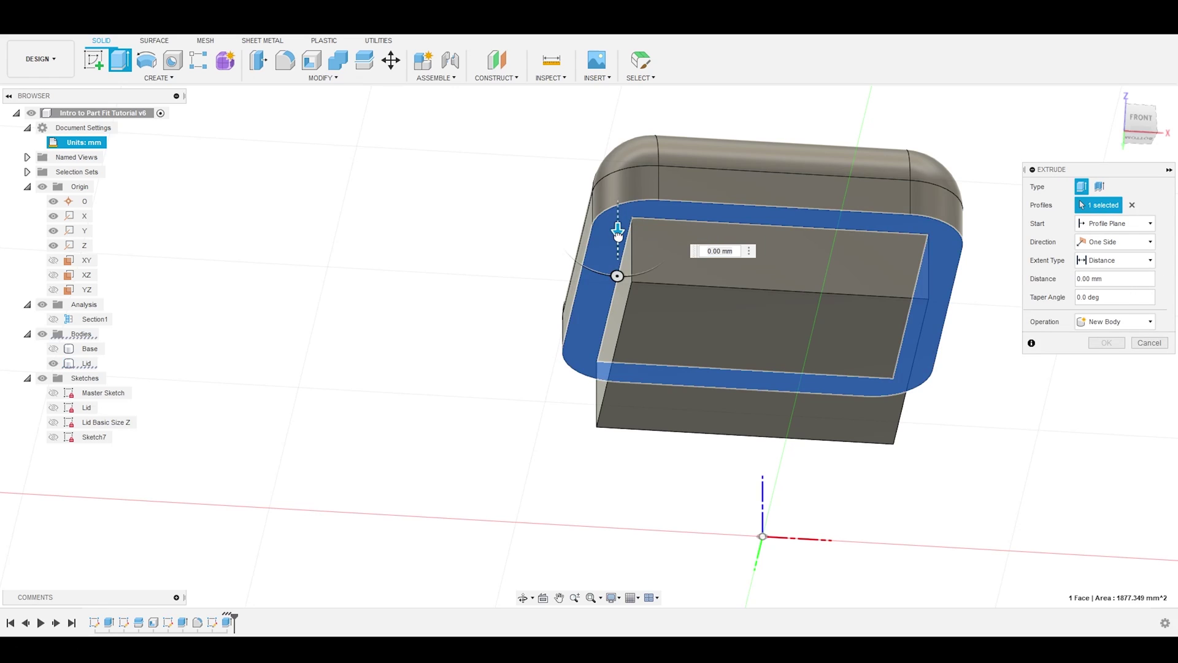
{"action": "left_click_drag", "start_coordinate": [618, 232], "coordinate": [617, 206]}
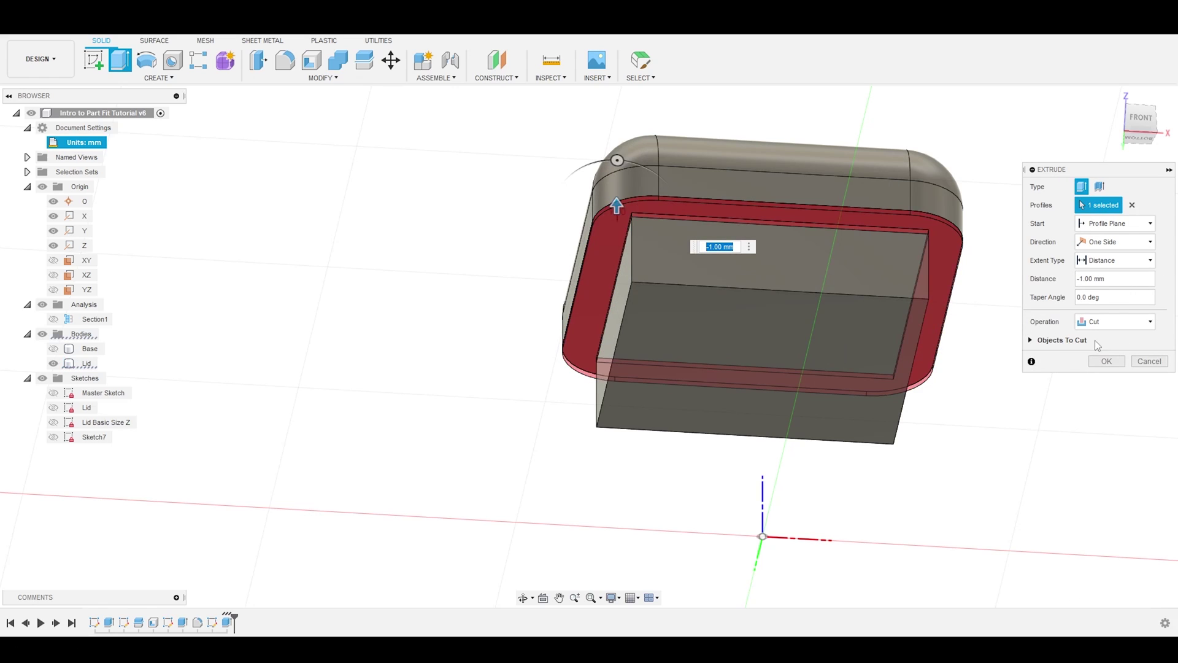
{"action": "left_click", "coordinate": [1104, 279]}
{"action": "type", "text": "T"}
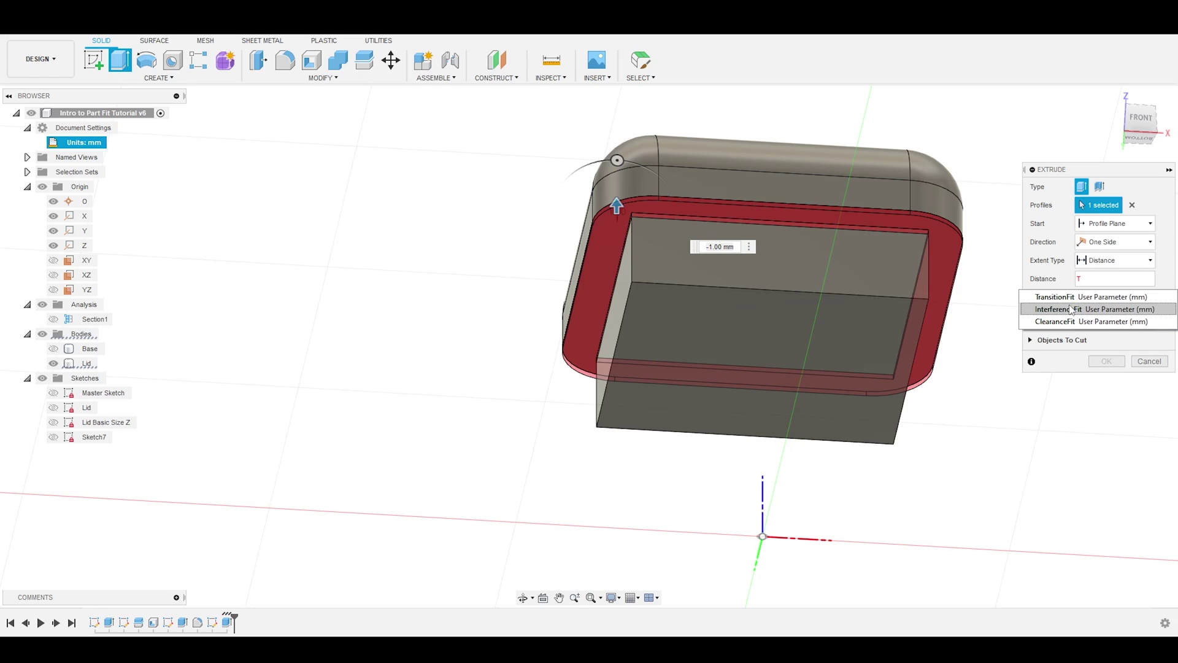
{"action": "left_click", "coordinate": [1065, 297]}
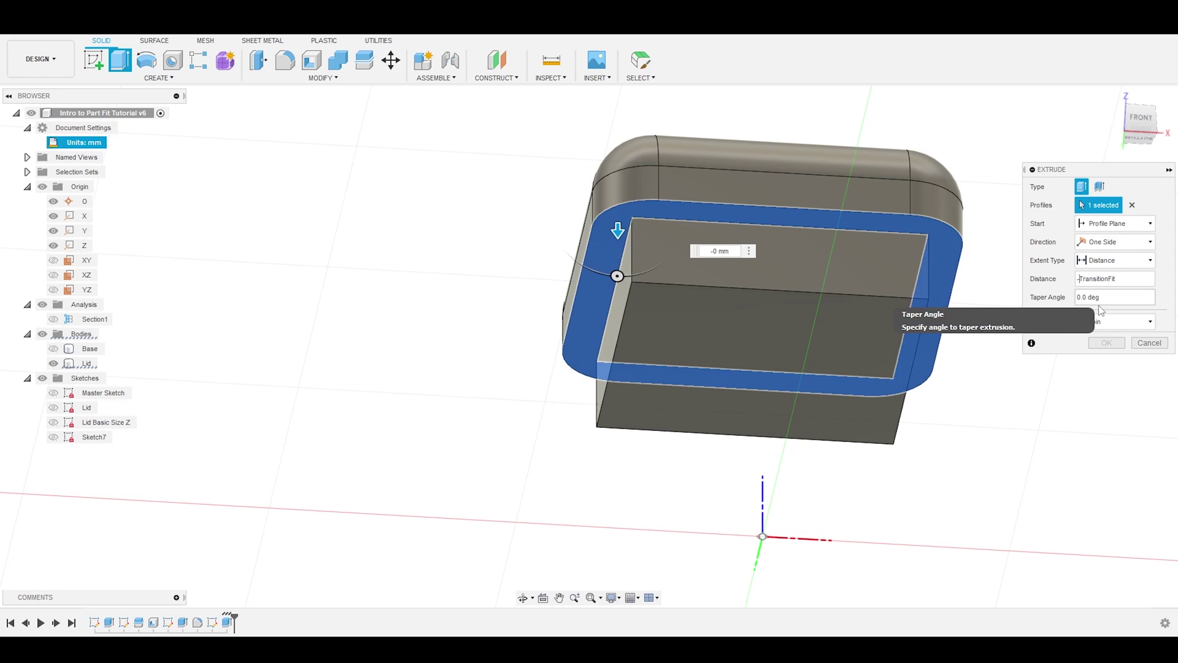
{"action": "left_click", "coordinate": [1106, 362]}
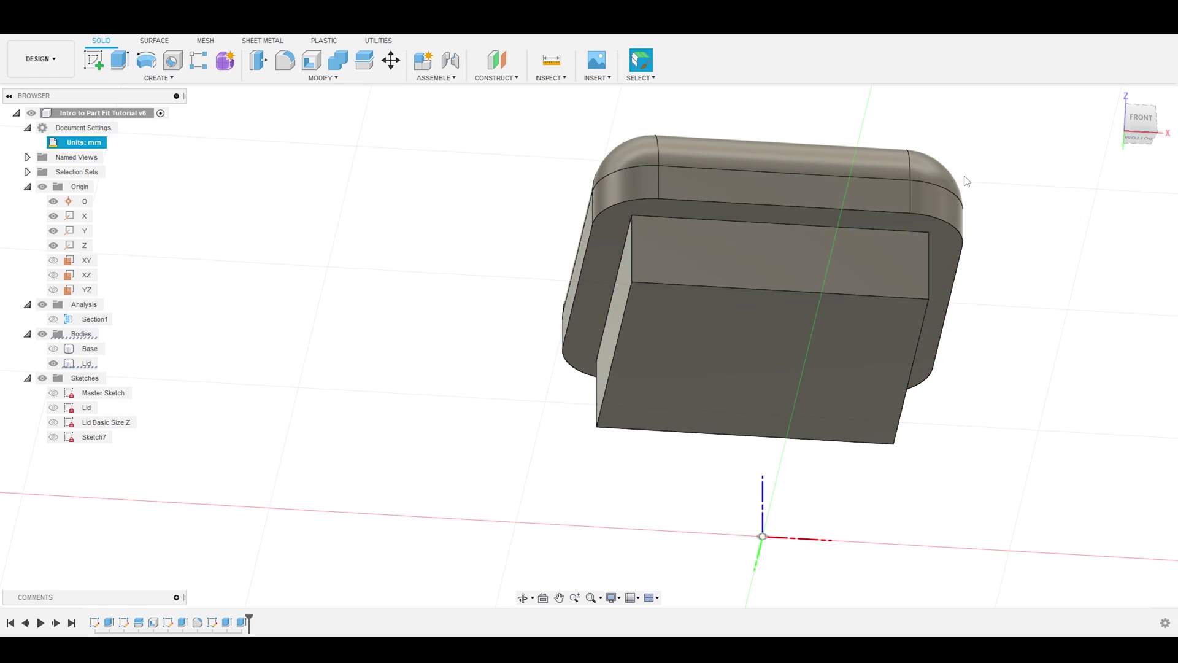
{"action": "key", "text": "F6"}
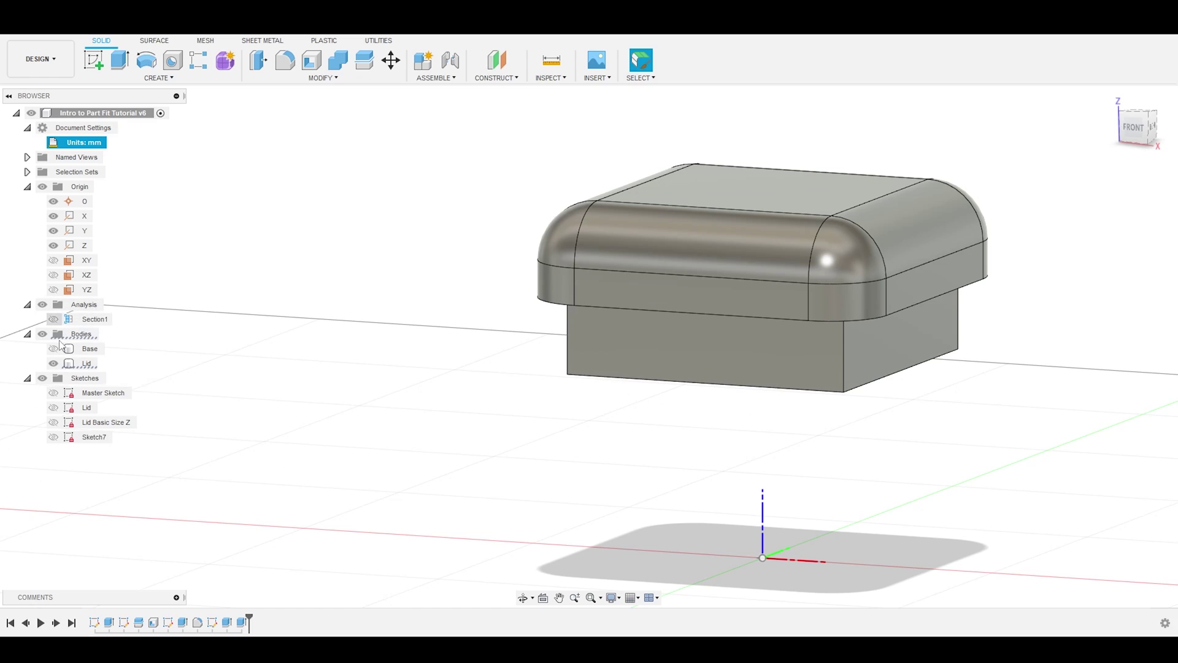
Show Base and Section1, then inspect the lid-to-base joint from the front and angled views
{"action": "left_click", "coordinate": [69, 363]}
{"action": "left_click", "coordinate": [54, 349]}
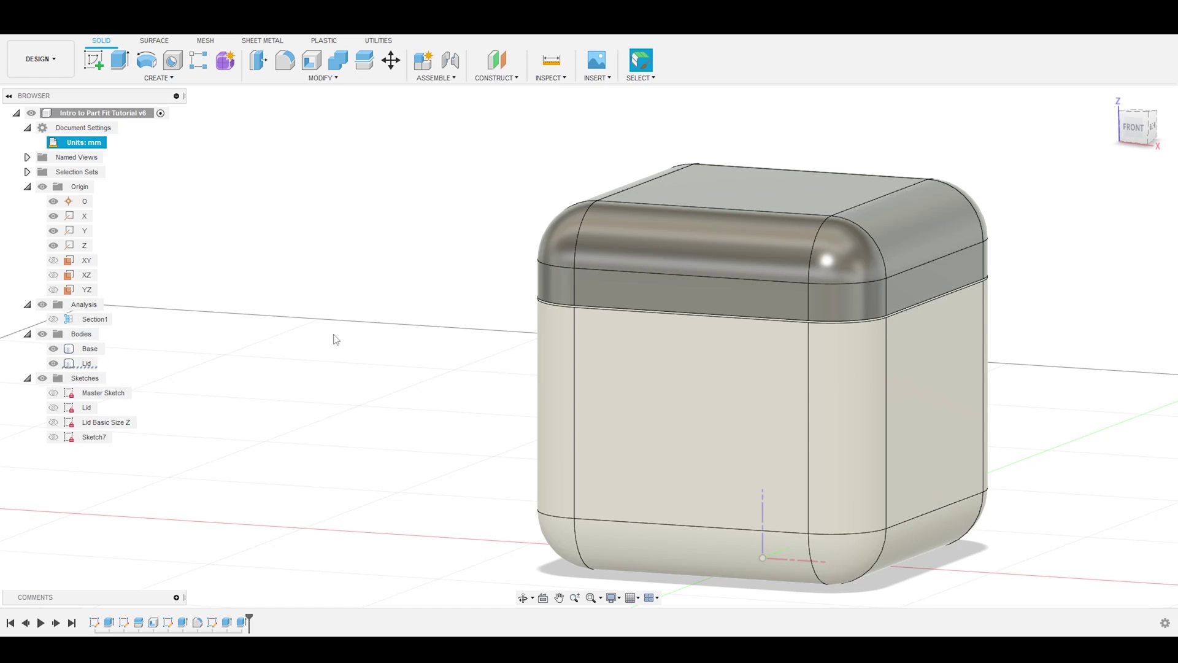
{"action": "left_click", "coordinate": [1008, 245]}
{"action": "scroll", "coordinate": [1080, 341], "scroll_direction": "down", "scroll_amount": 2}
{"action": "scroll", "coordinate": [1098, 335], "scroll_direction": "up", "scroll_amount": 4}
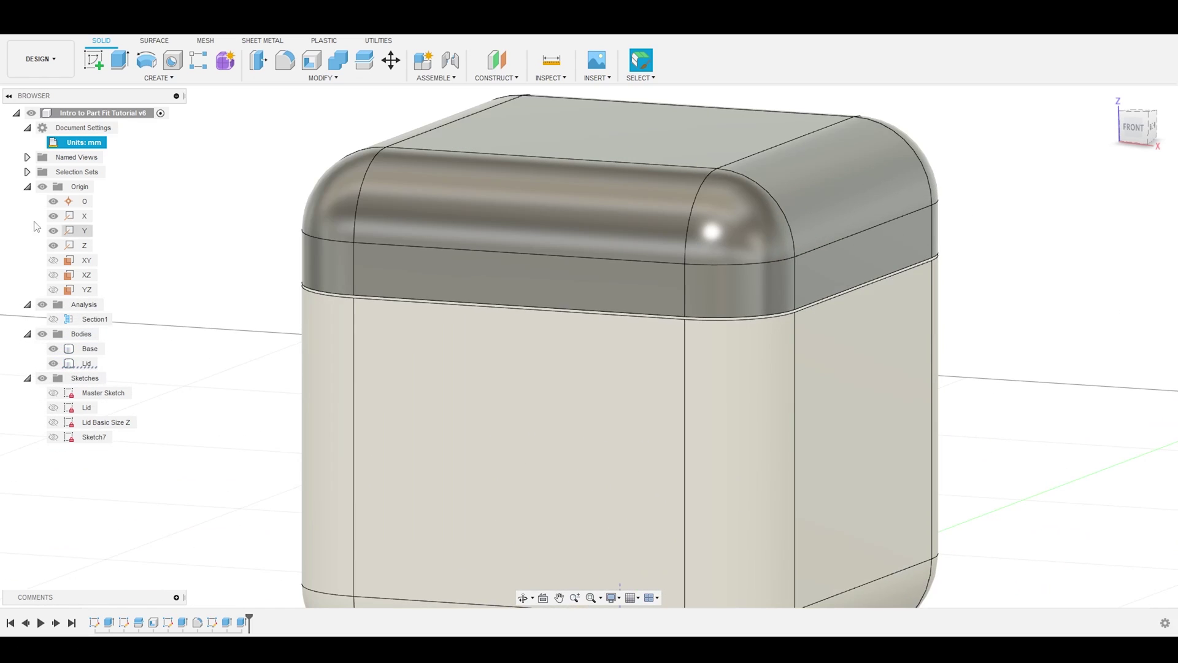
{"action": "left_click", "coordinate": [54, 319]}
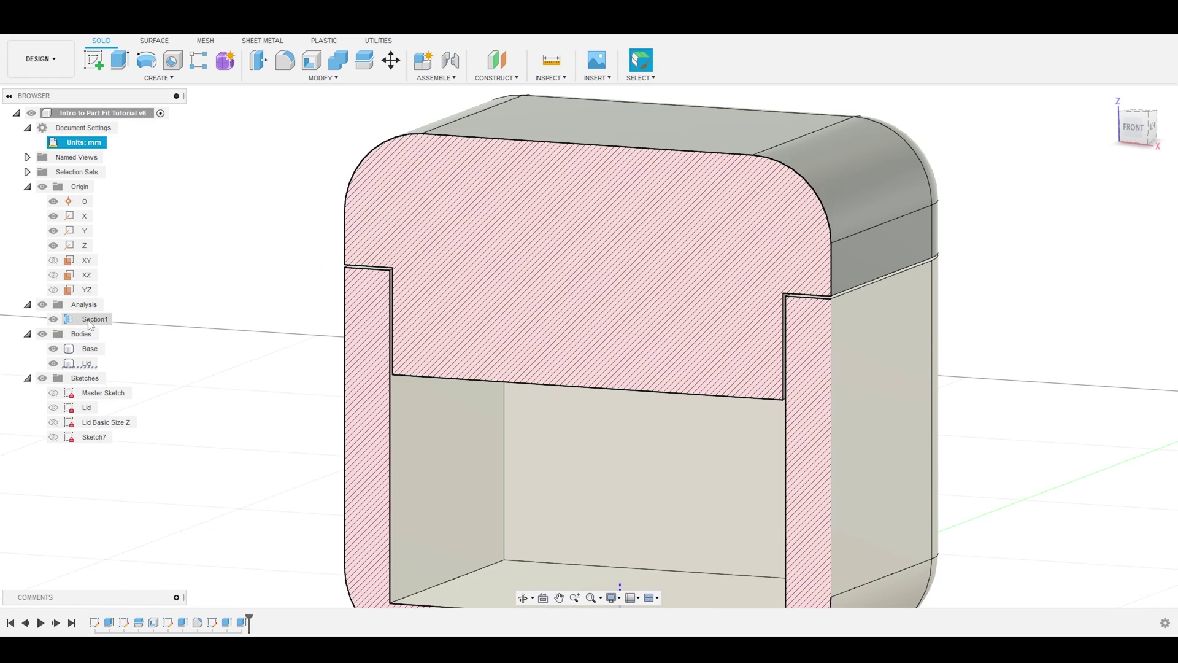
{"action": "left_click", "coordinate": [1136, 128]}
{"action": "scroll", "coordinate": [767, 362], "scroll_direction": "up", "scroll_amount": 4}
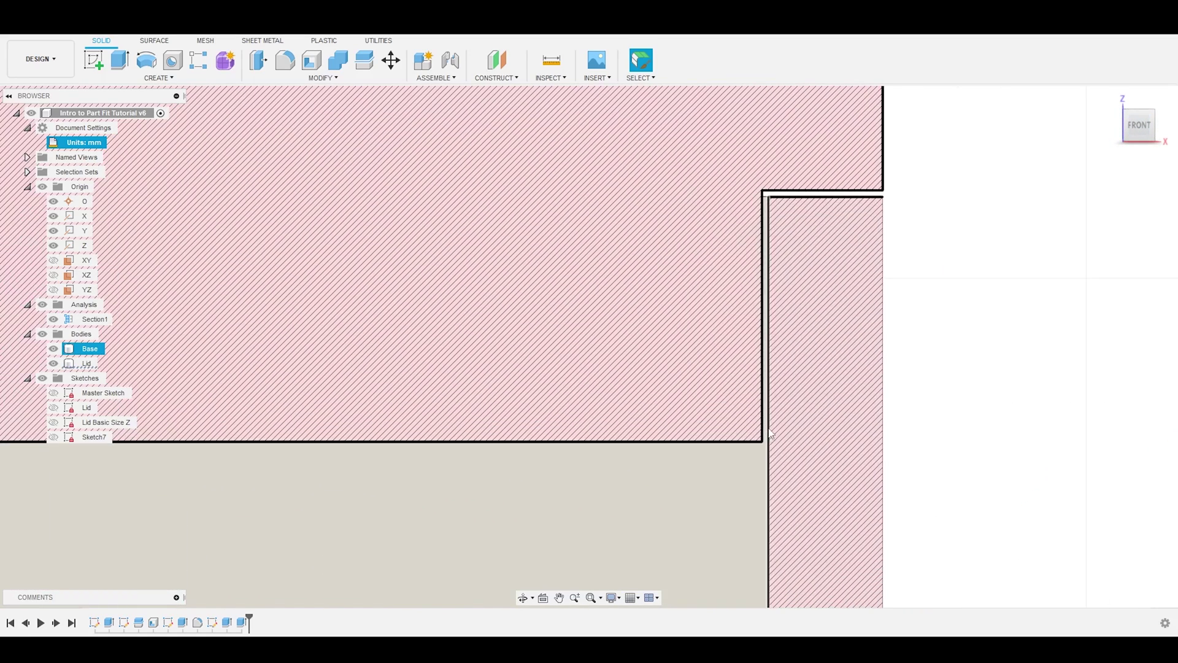
{"action": "scroll", "coordinate": [884, 329], "scroll_direction": "down", "scroll_amount": 3}
{"action": "scroll", "coordinate": [870, 318], "scroll_direction": "up", "scroll_amount": 3}
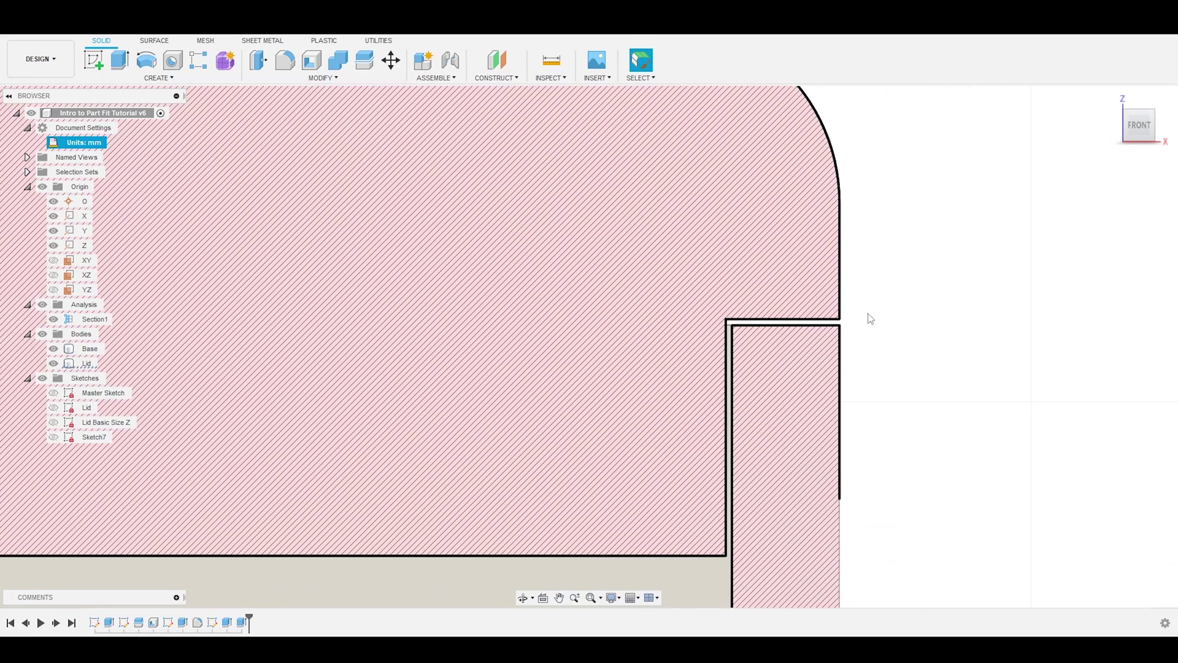
{"action": "middle_click_drag", "start_coordinate": [918, 342], "coordinate": [840, 333], "text": "shift"}
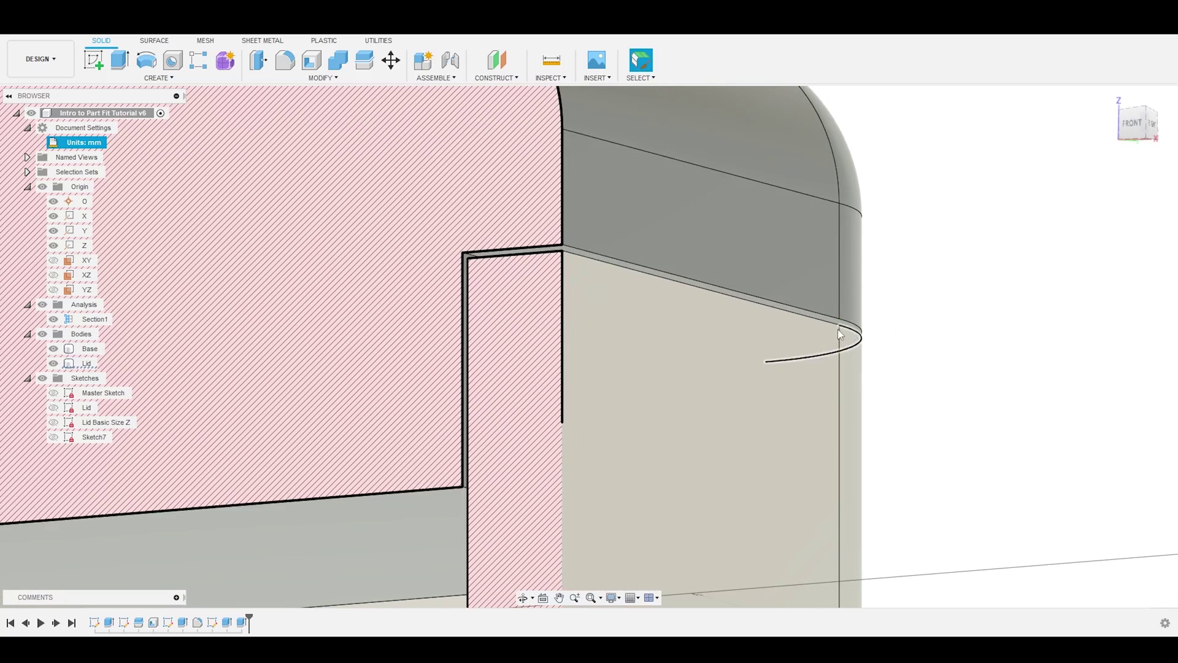
{"action": "scroll", "coordinate": [834, 335], "scroll_direction": "down", "scroll_amount": 5}
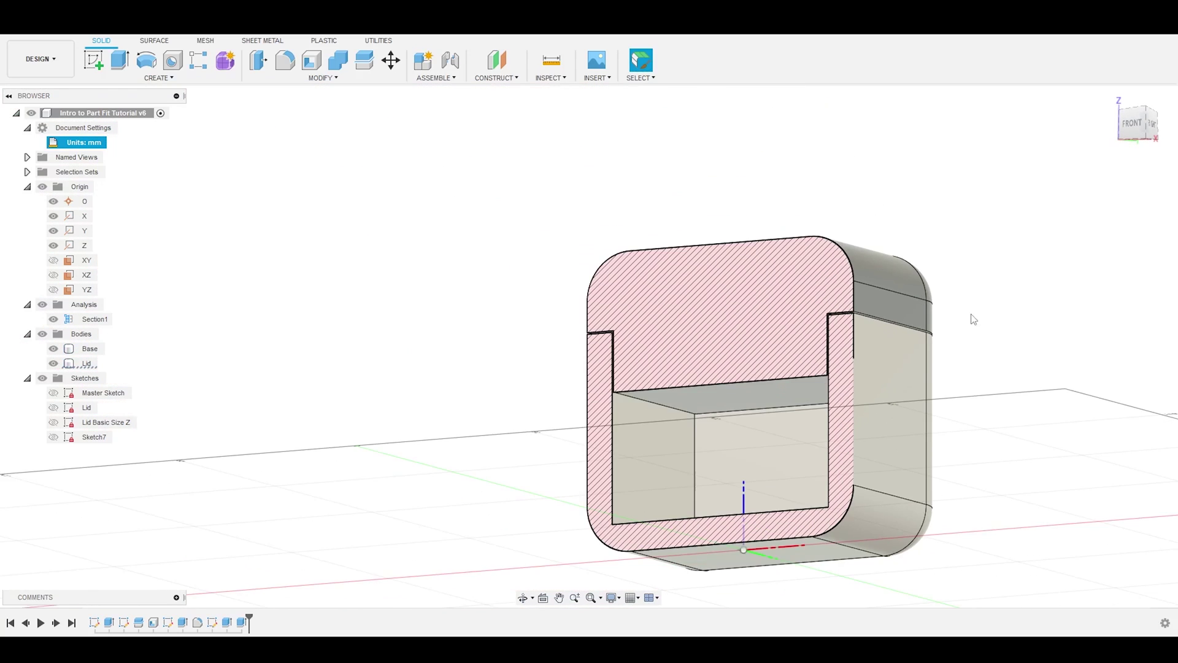
{"action": "middle_click_drag", "start_coordinate": [973, 319], "coordinate": [1007, 229], "text": "shift"}
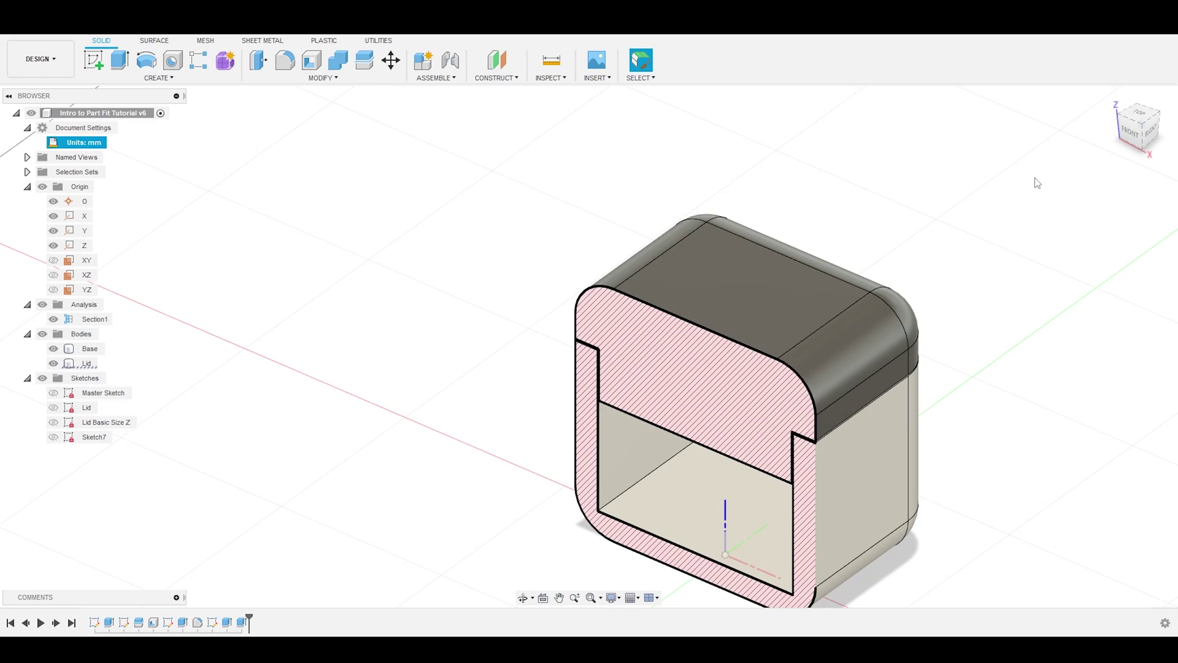
Turn off Section1, hide Base, and view the Lid alone from below
{"action": "left_click", "coordinate": [53, 363]}
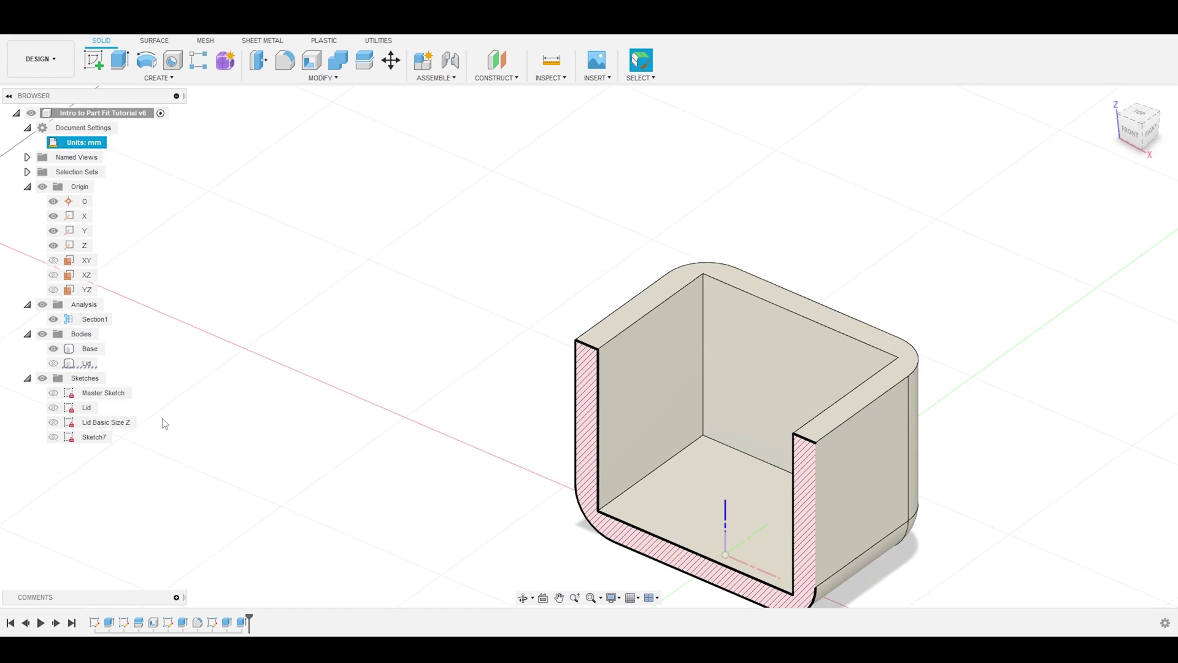
{"action": "left_click", "coordinate": [53, 319]}
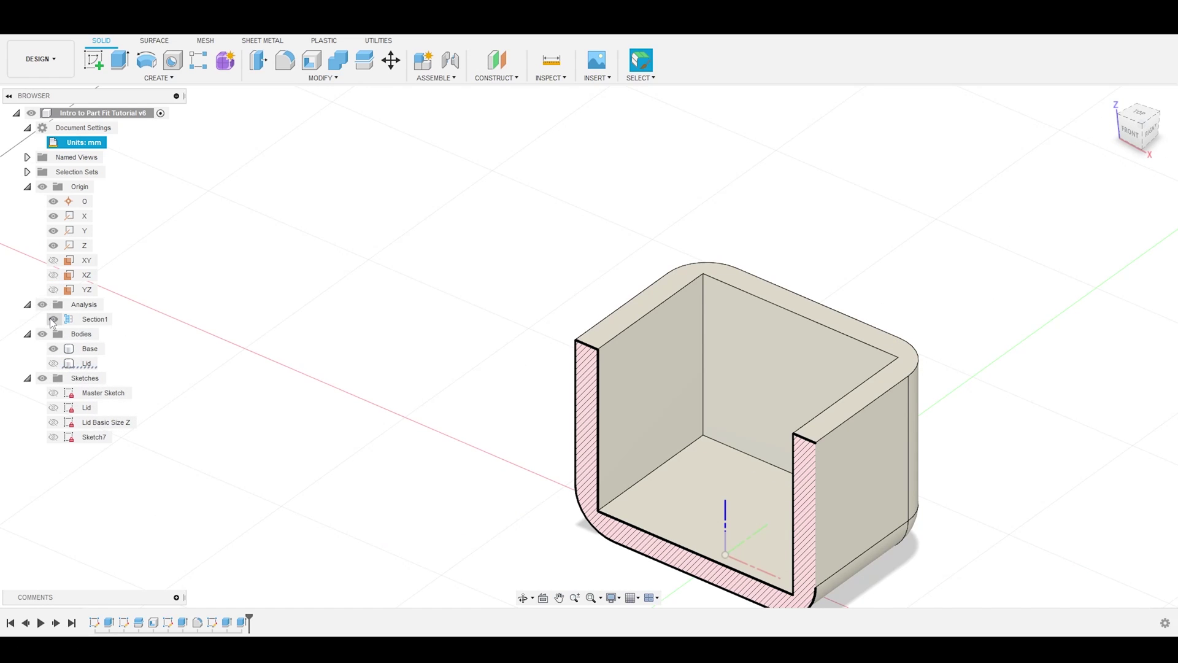
{"action": "left_click", "coordinate": [53, 363]}
{"action": "left_click", "coordinate": [53, 349]}
{"action": "middle_click_drag", "start_coordinate": [334, 350], "coordinate": [343, 289], "text": "shift"}
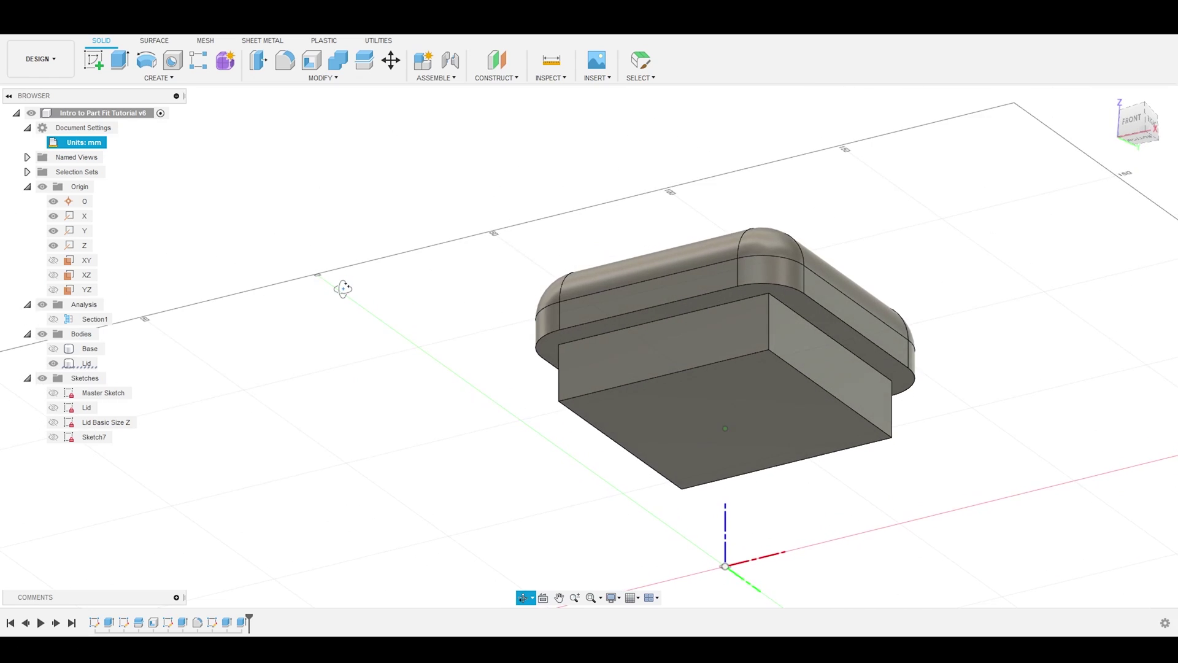
Chamfer the four bottom edges of the lid's lip with a distance of 2
{"action": "key", "text": "Escape"}
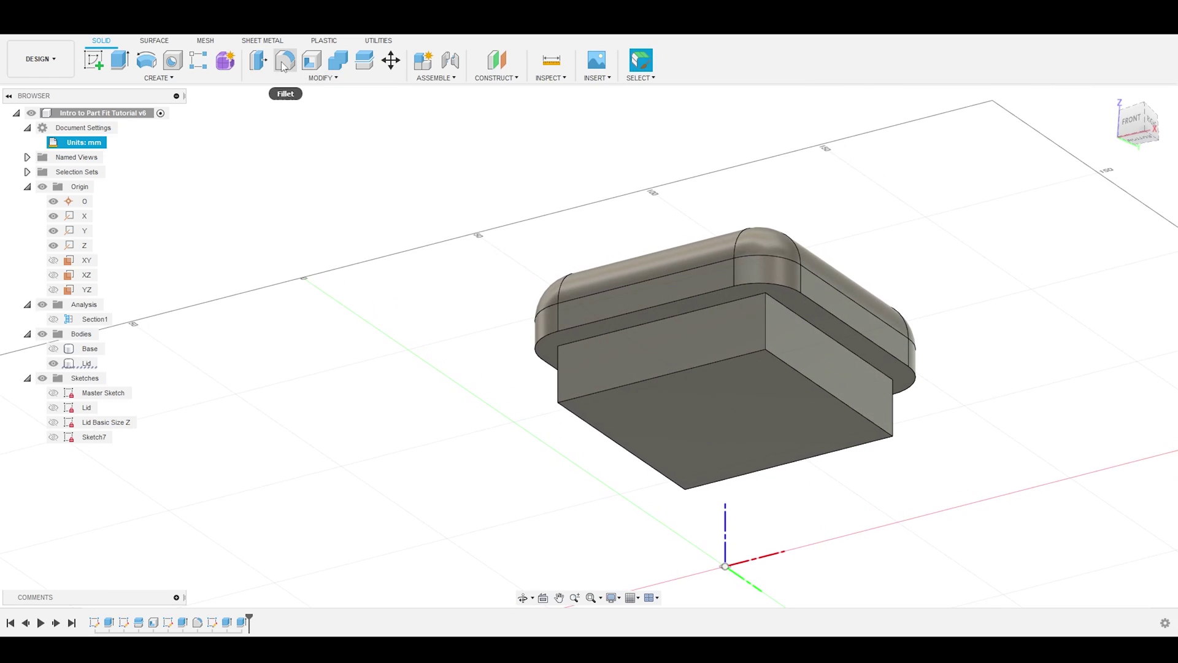
{"action": "left_click", "coordinate": [322, 78]}
{"action": "left_click", "coordinate": [276, 119]}
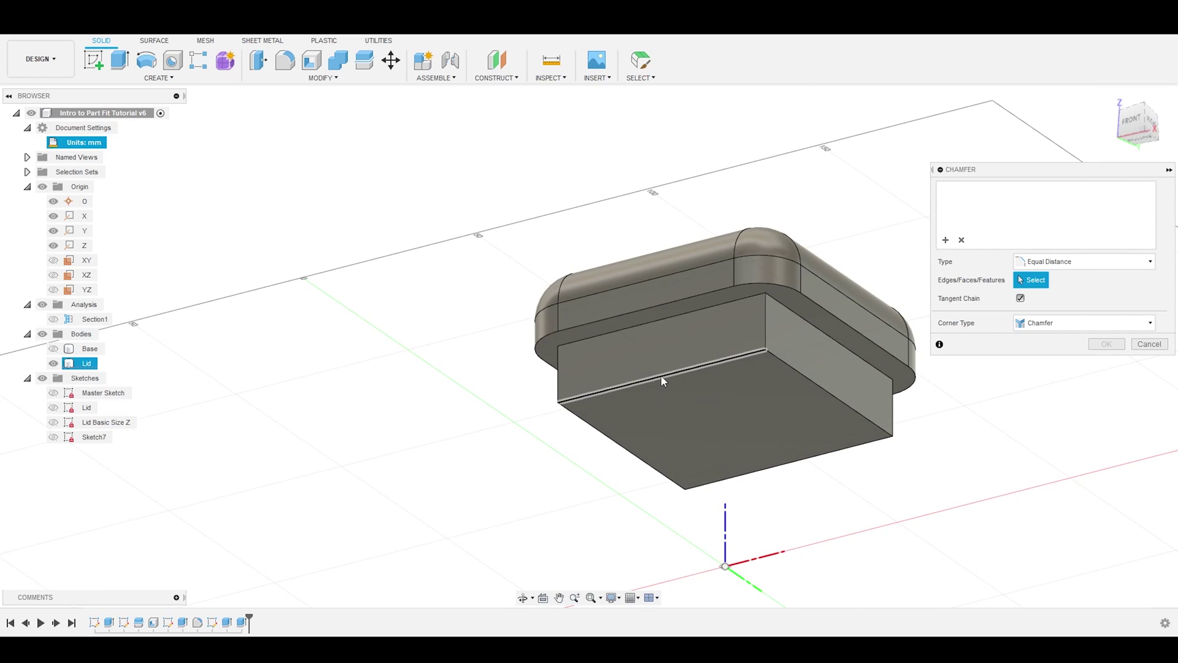
{"action": "left_click", "coordinate": [661, 376]}
{"action": "left_click", "coordinate": [791, 366]}
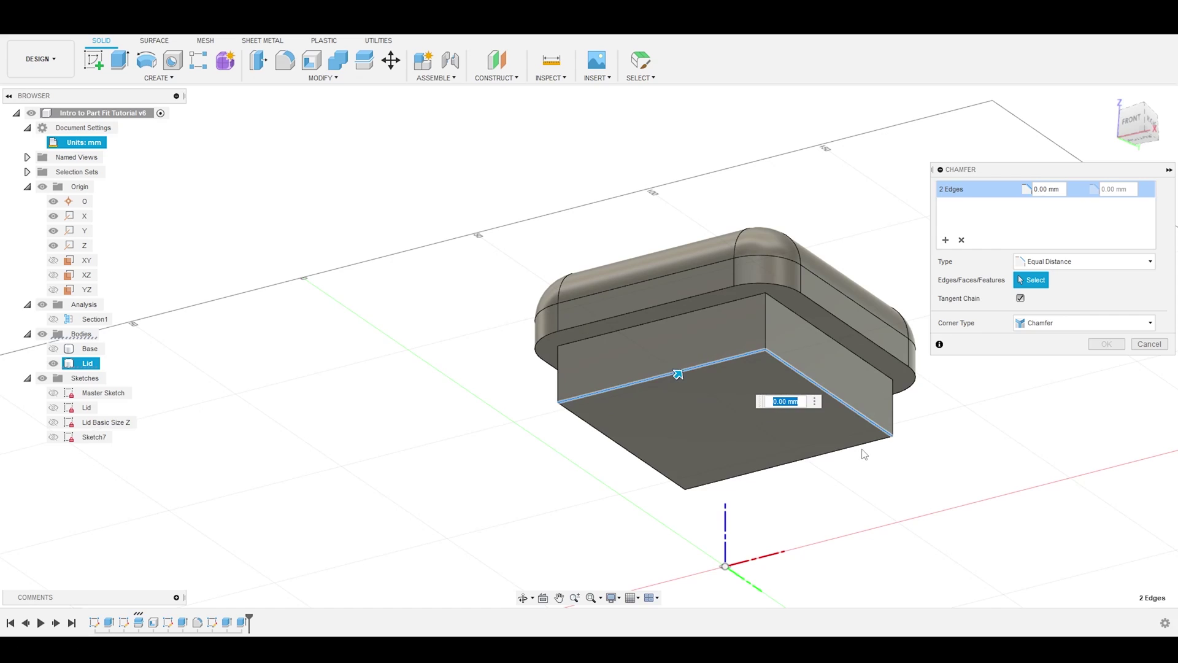
{"action": "left_click", "coordinate": [767, 468]}
{"action": "left_click", "coordinate": [619, 445]}
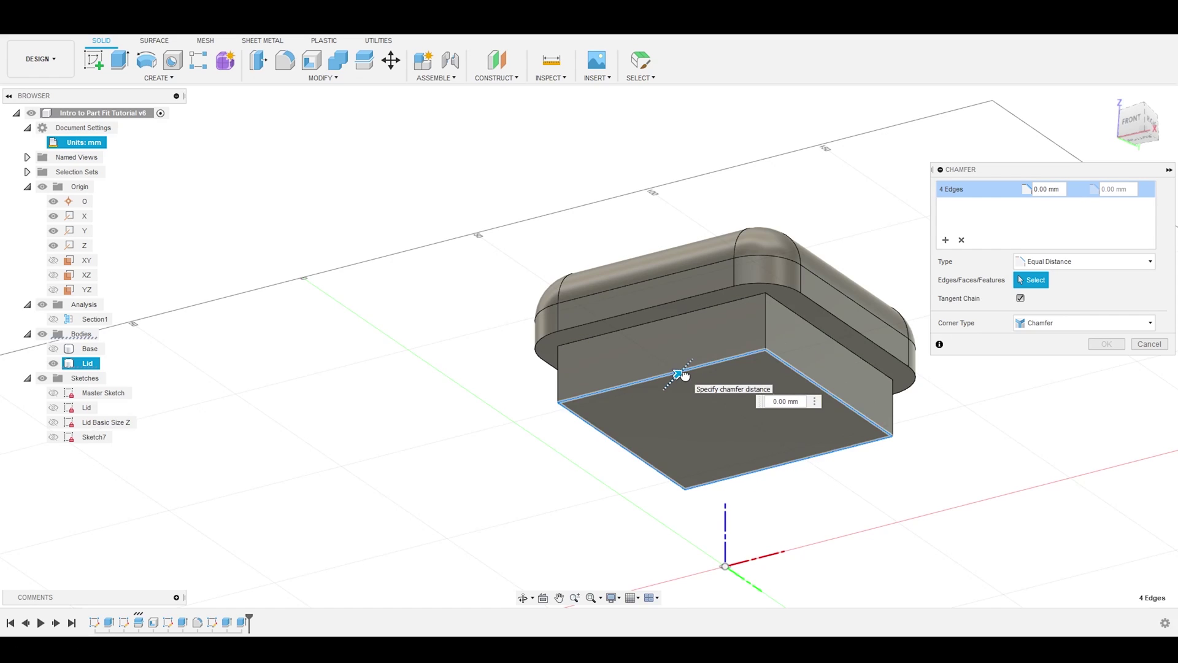
{"action": "type", "text": "2"}
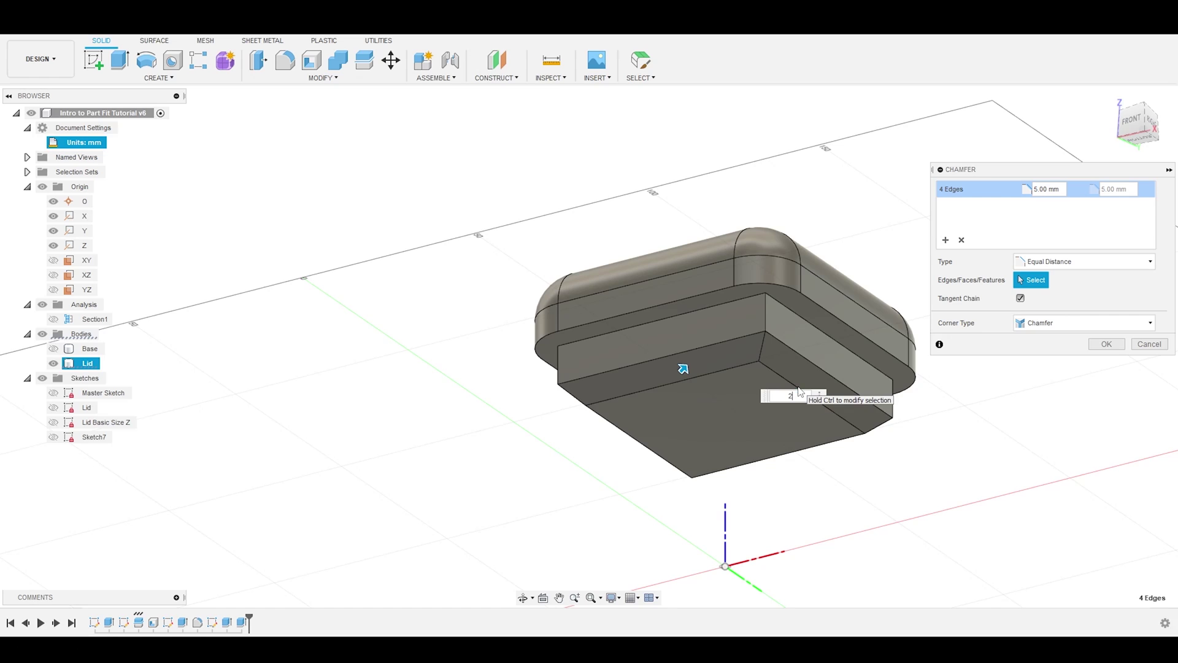
{"action": "key", "text": "Return"}
Switch to the front view and show the Base body again
{"action": "left_click", "coordinate": [368, 342]}
{"action": "middle_click_drag", "start_coordinate": [426, 315], "coordinate": [968, 174], "text": "shift"}
{"action": "left_click", "coordinate": [1135, 126]}
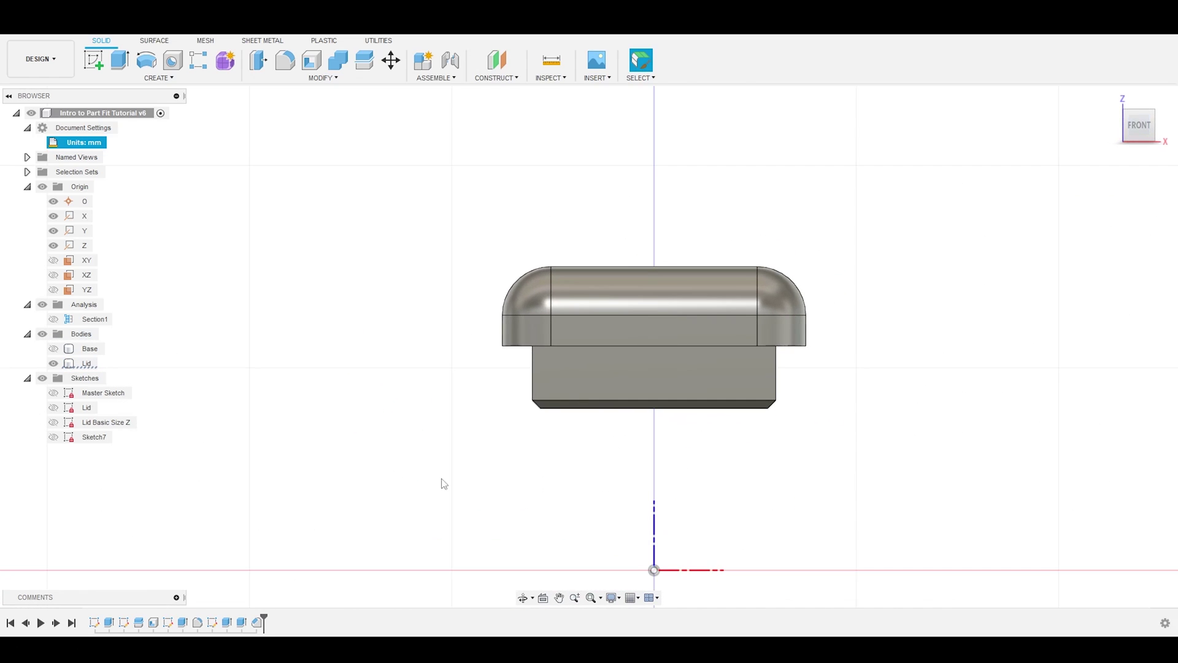
{"action": "left_click", "coordinate": [53, 348]}
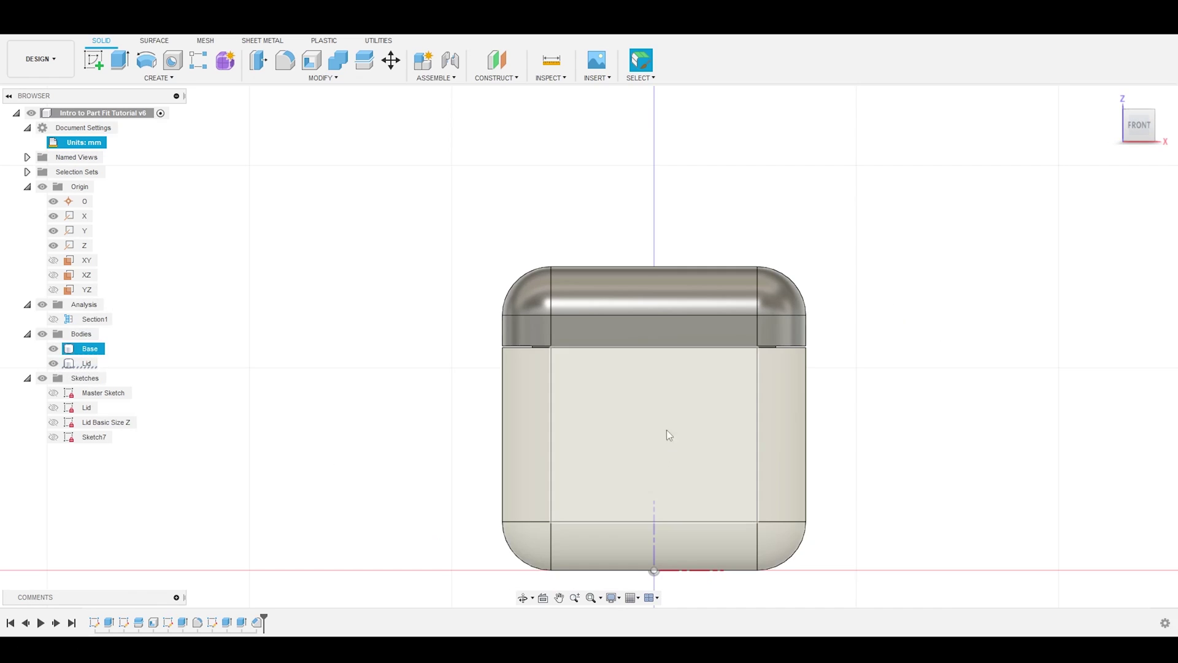
Show Section1 again and test-move the Lid upward out of the base
{"action": "left_click", "coordinate": [54, 319]}
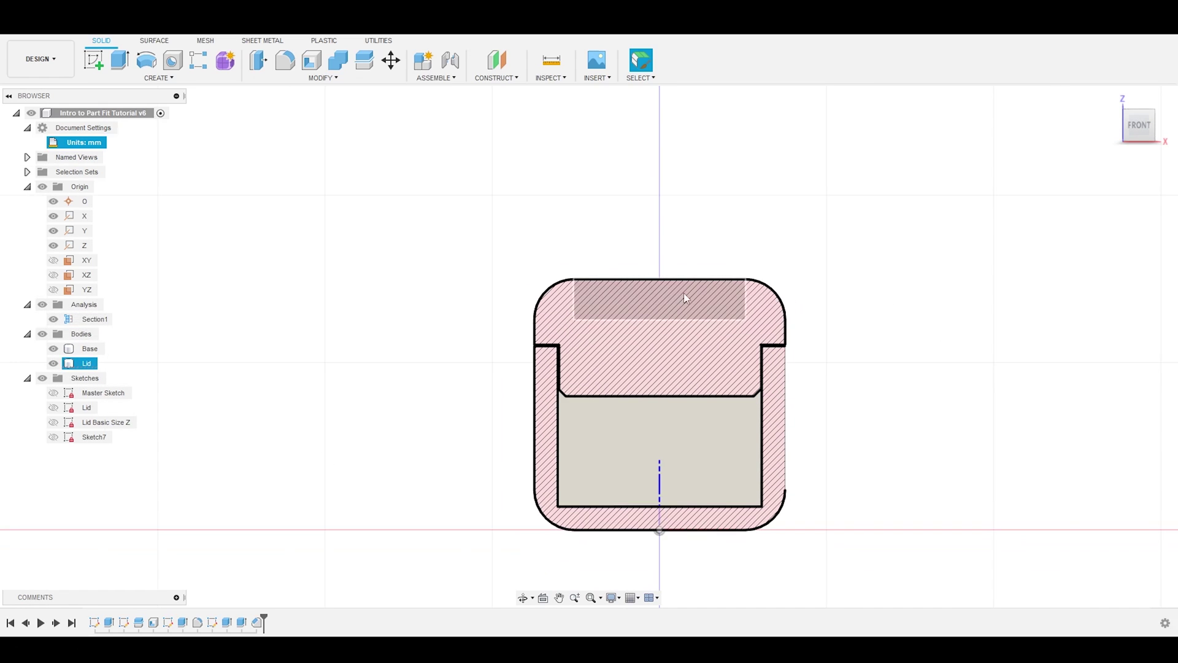
{"action": "left_click", "coordinate": [391, 60]}
{"action": "left_click", "coordinate": [670, 301]}
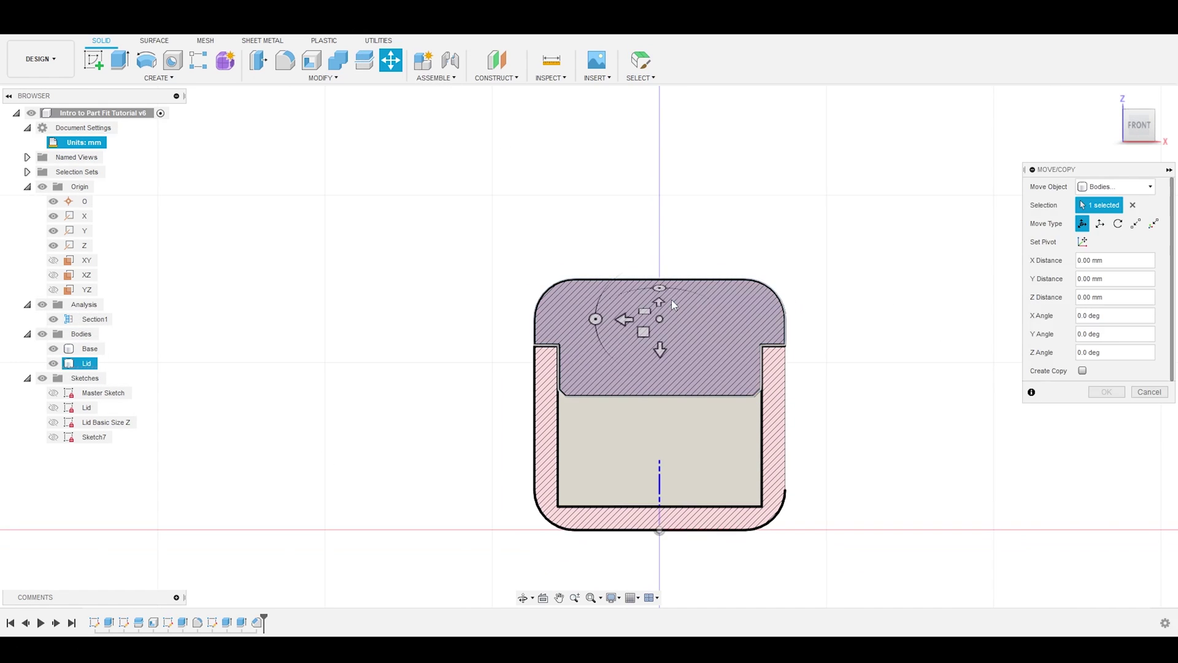
{"action": "left_click_drag", "start_coordinate": [660, 350], "coordinate": [659, 318]}
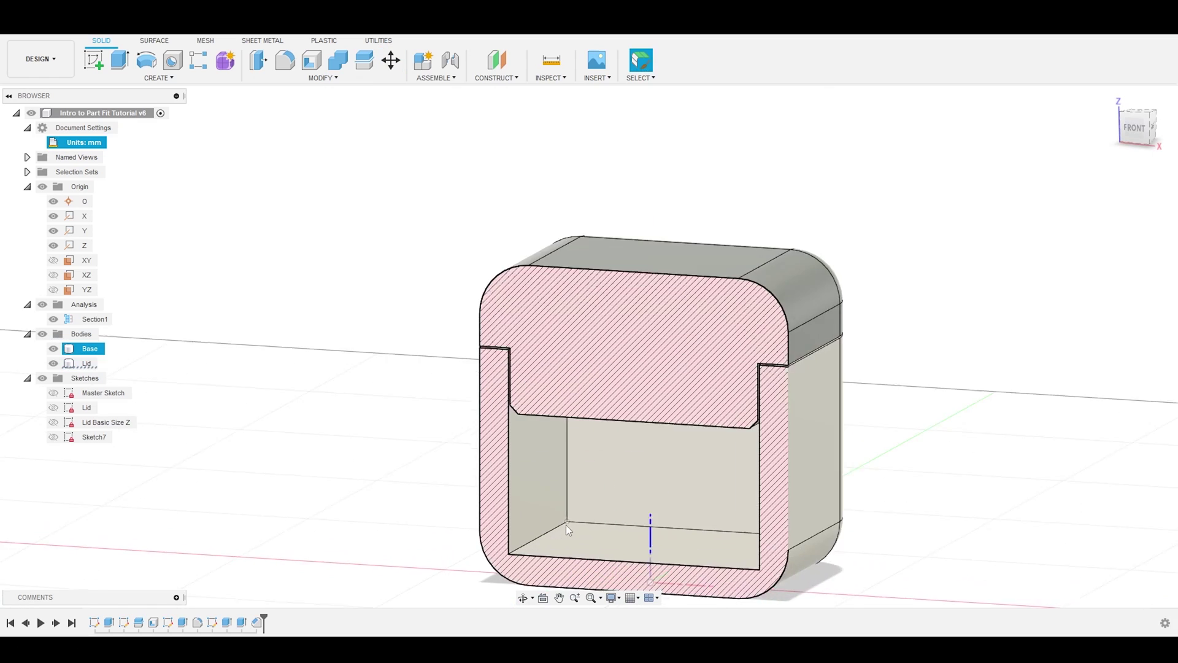
{"action": "scroll", "coordinate": [561, 526], "scroll_direction": "up", "scroll_amount": 3}
{"action": "middle_click_drag", "start_coordinate": [559, 528], "coordinate": [666, 374], "text": "shift"}
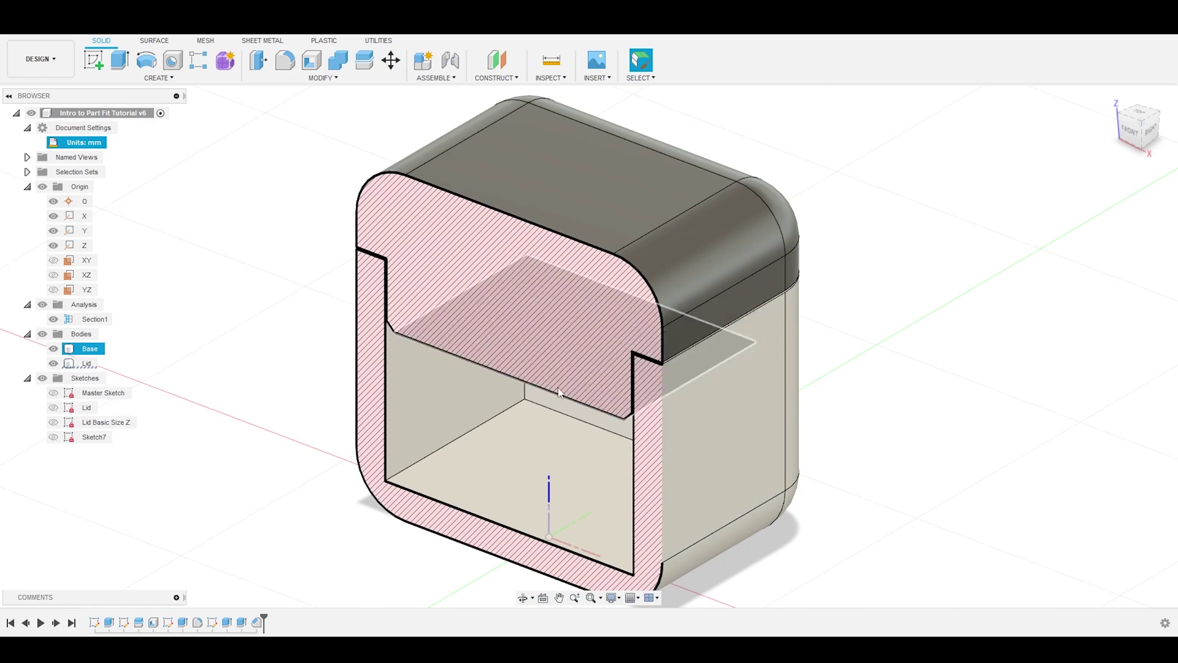
Hide Section1 and orbit around the whole closed rounded cube
{"action": "left_click", "coordinate": [337, 256]}
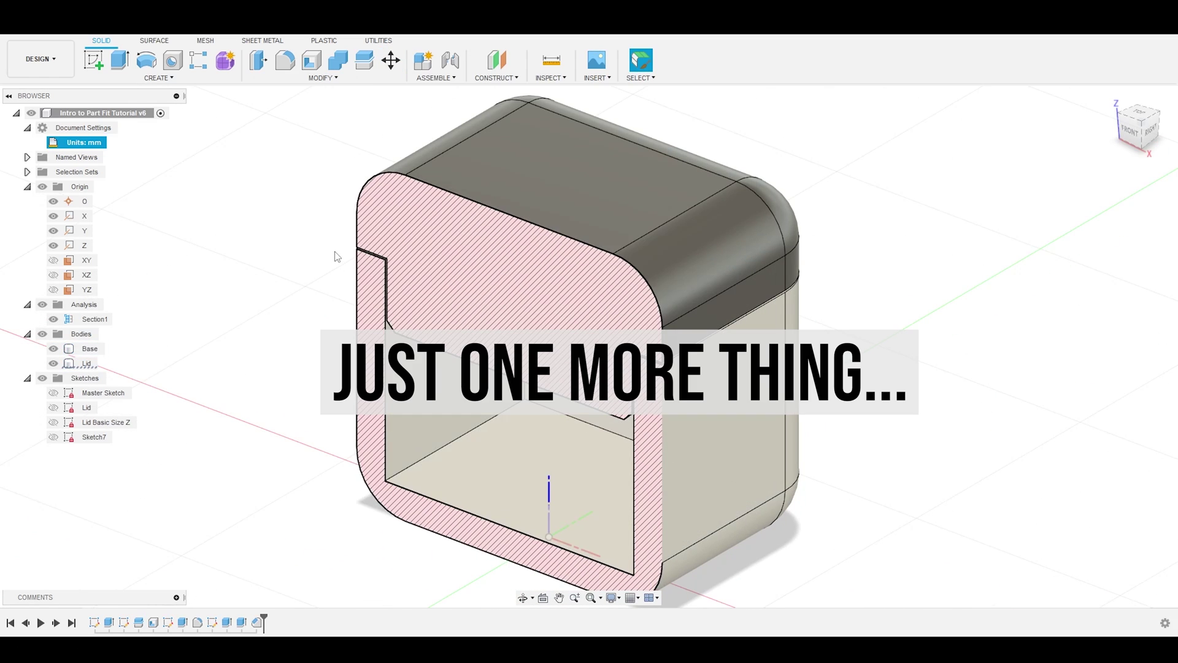
{"action": "left_click", "coordinate": [322, 78]}
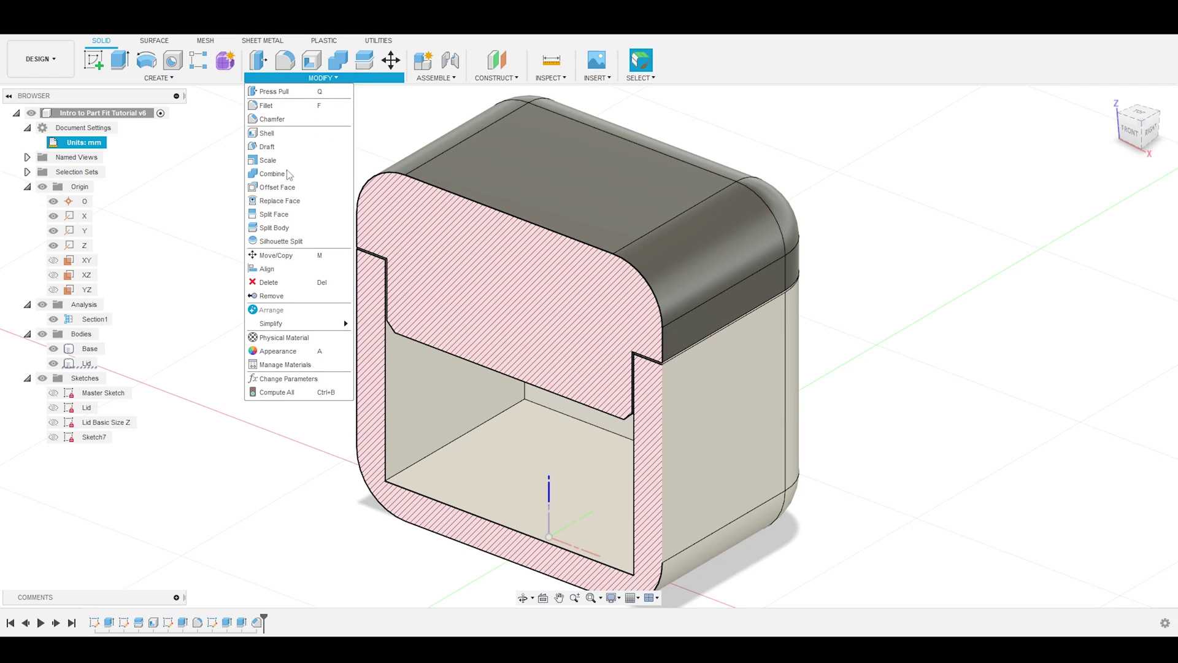
{"action": "left_click", "coordinate": [54, 319]}
{"action": "scroll", "coordinate": [851, 365], "scroll_direction": "down", "scroll_amount": 3}
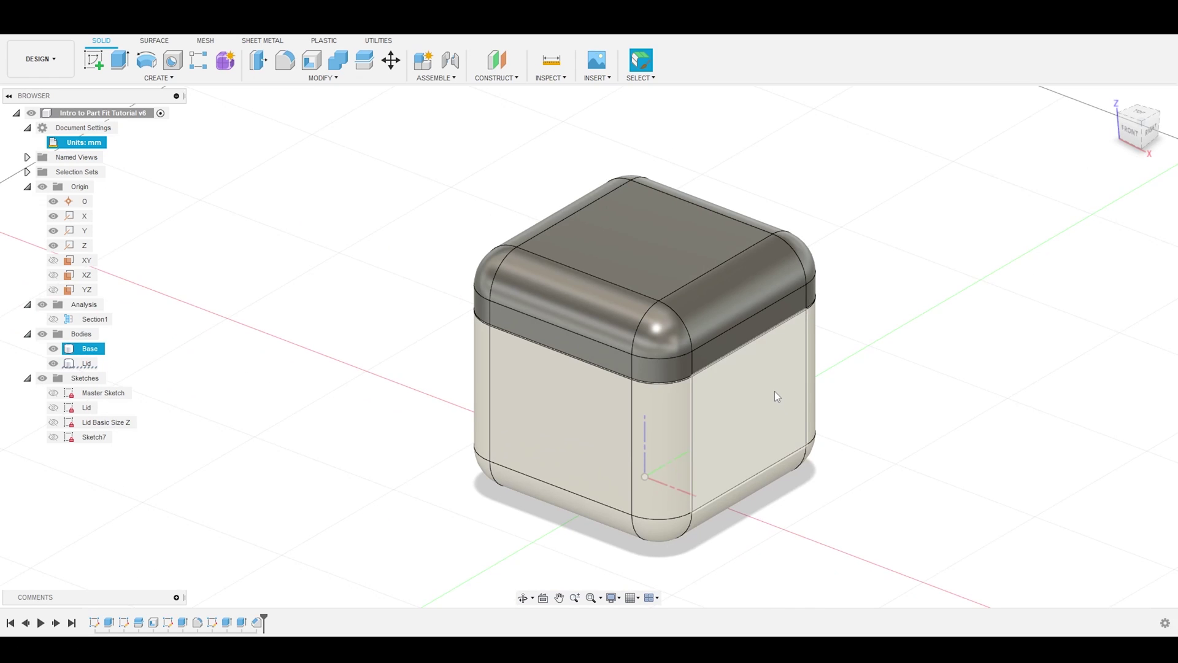
{"action": "middle_click_drag", "start_coordinate": [775, 395], "coordinate": [662, 285], "text": "shift"}
{"action": "left_click", "coordinate": [323, 78]}
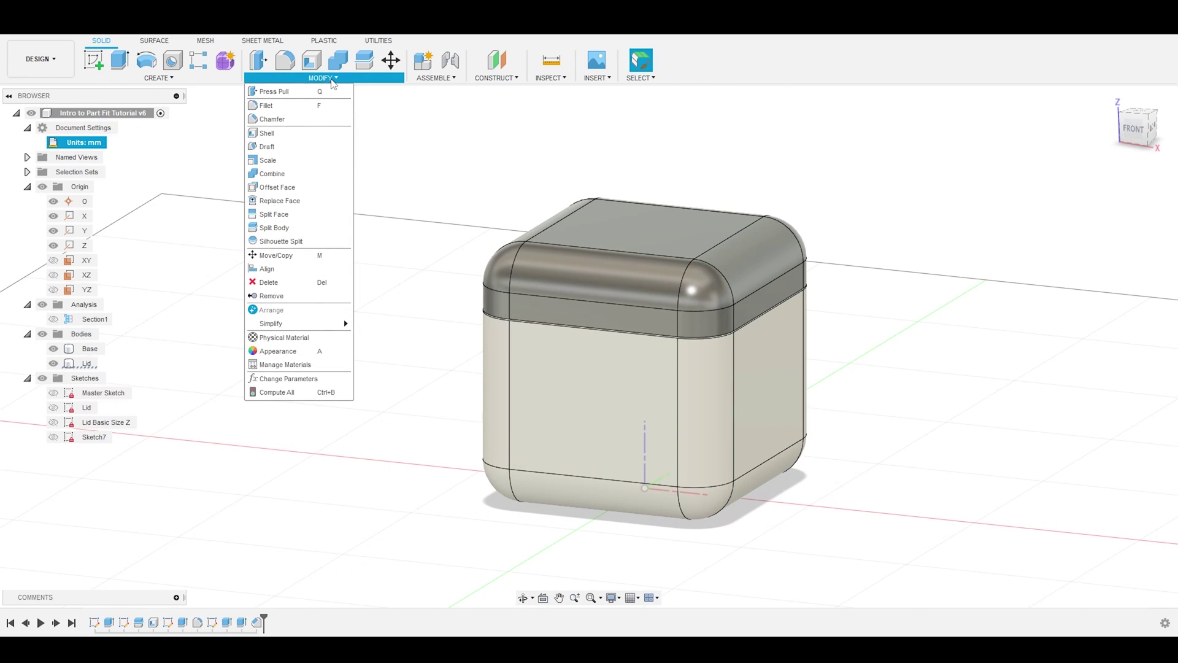
In Change Parameters, edit the TransitionFit expression from 0.4 mm to 0.35 mm
{"action": "left_click", "coordinate": [314, 379]}
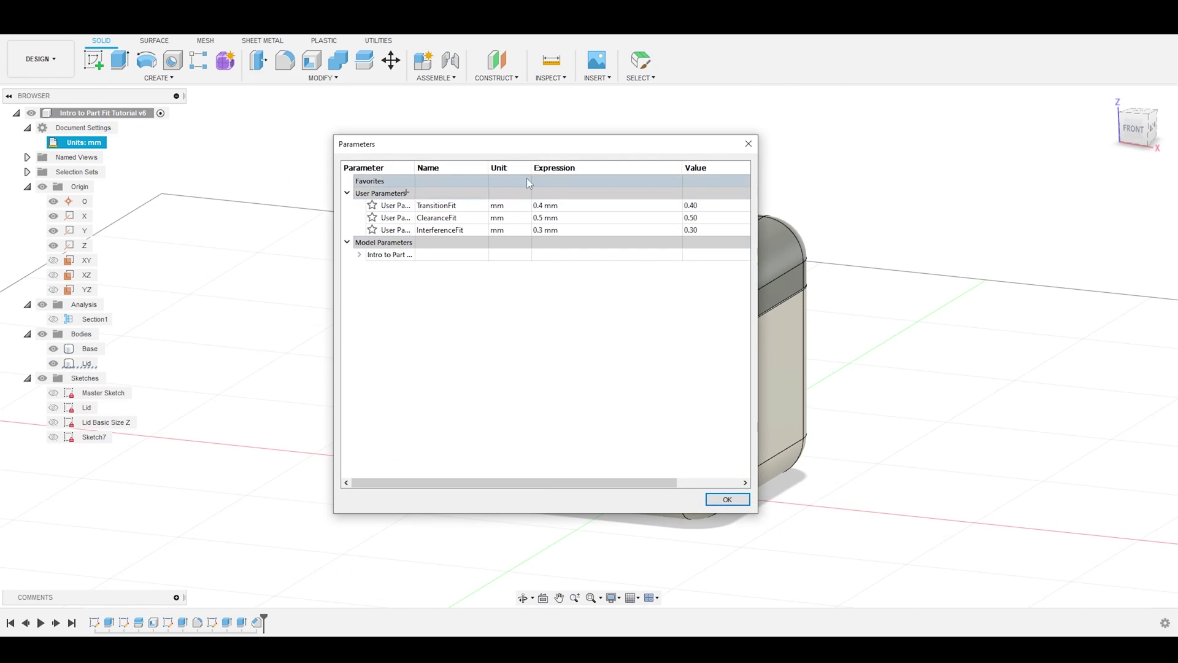
{"action": "left_click_drag", "start_coordinate": [654, 146], "coordinate": [878, 186]}
{"action": "left_click", "coordinate": [863, 247]}
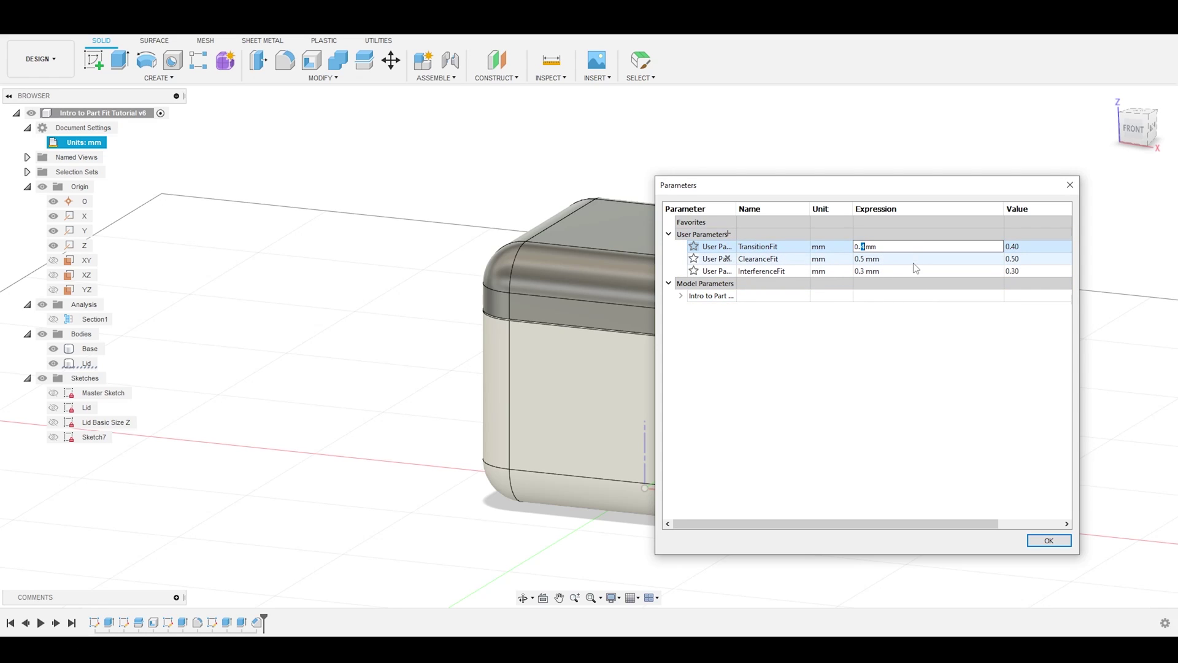
{"action": "key", "text": "BackSpace"}
{"action": "key", "text": "Return"}
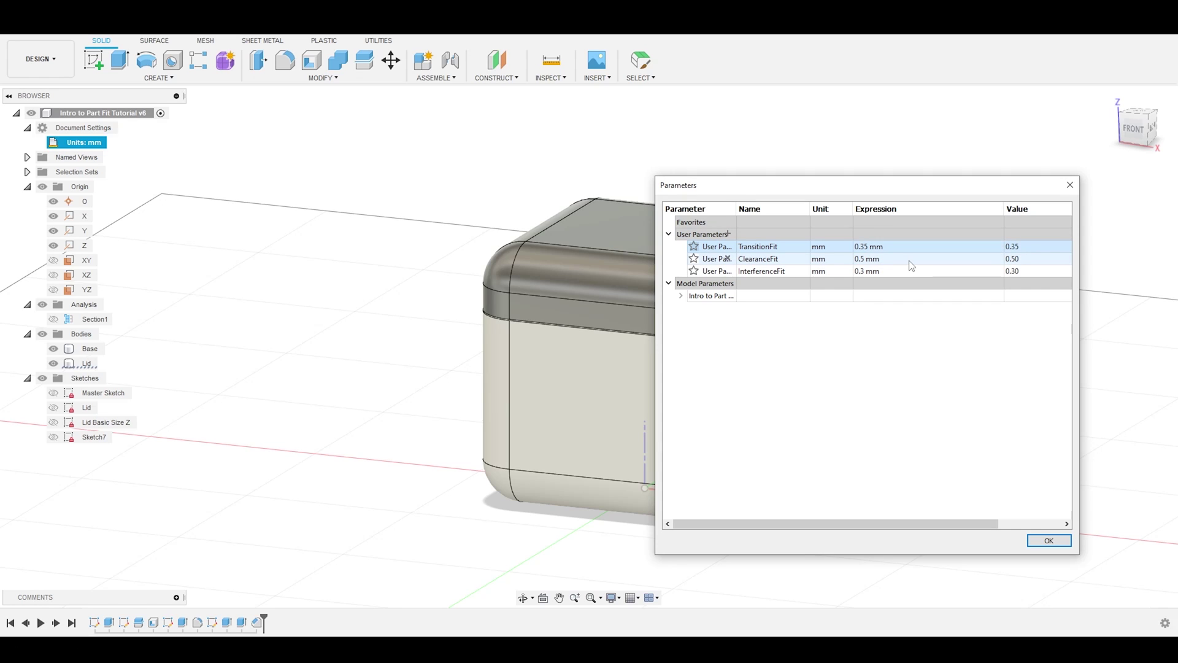
{"action": "left_click", "coordinate": [1049, 540]}
{"action": "scroll", "coordinate": [896, 415], "scroll_direction": "down", "scroll_amount": 2}
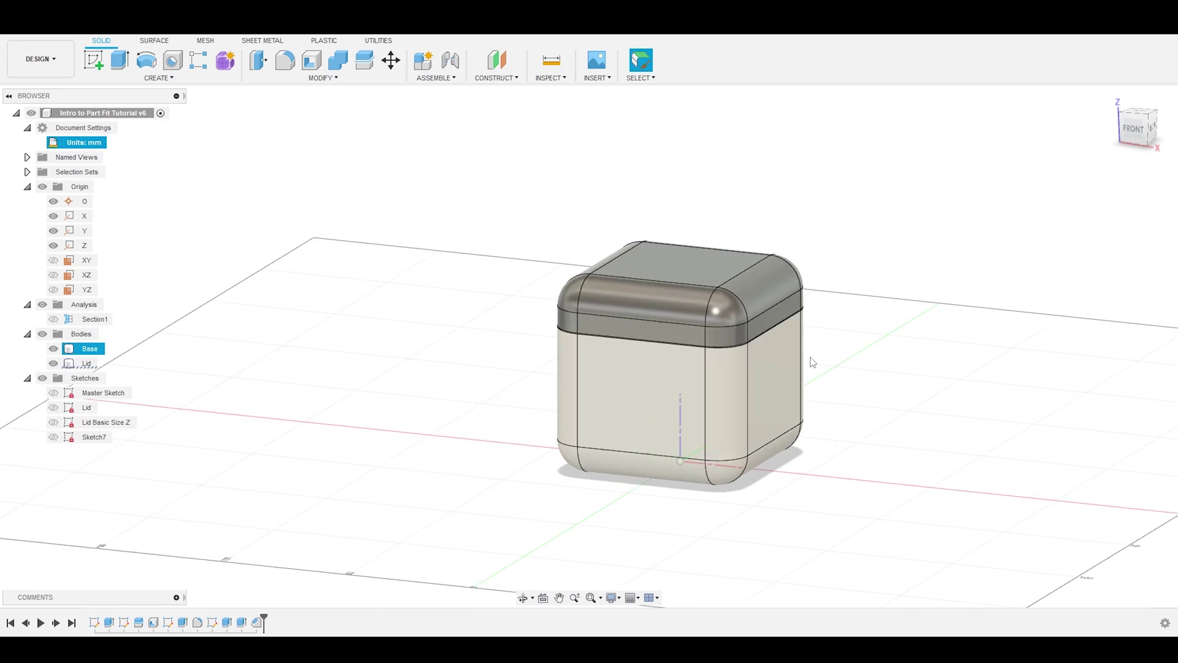
{"action": "scroll", "coordinate": [816, 331], "scroll_direction": "up", "scroll_amount": 5}
{"action": "left_click", "coordinate": [1131, 130]}
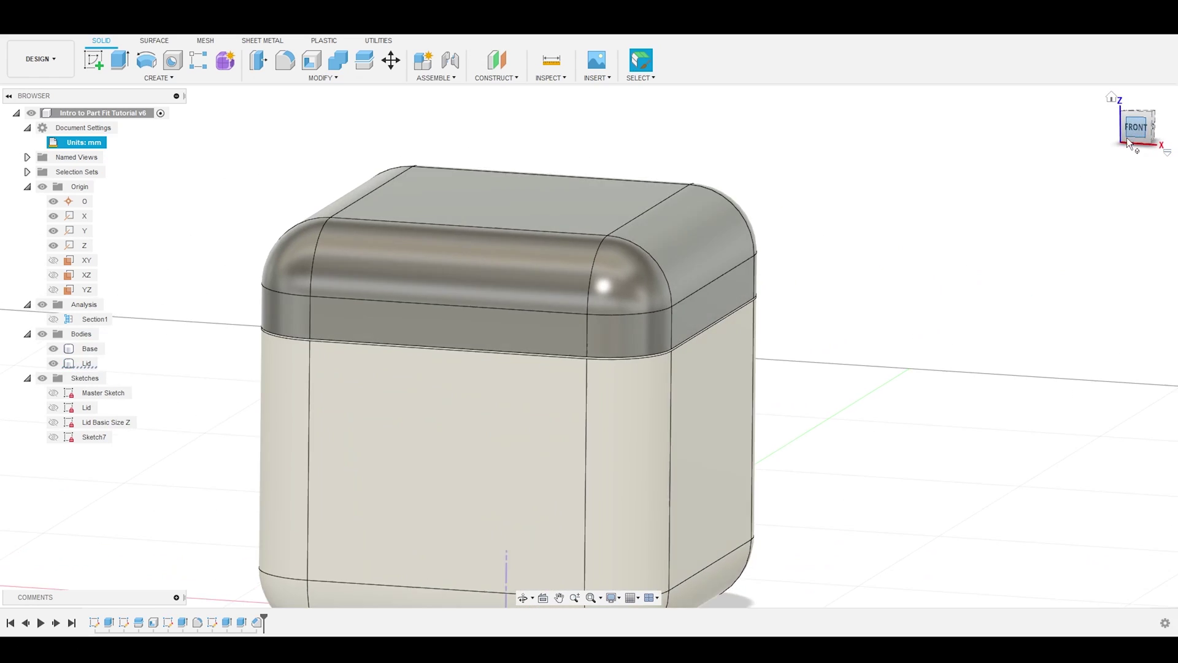
{"action": "left_click", "coordinate": [53, 320]}
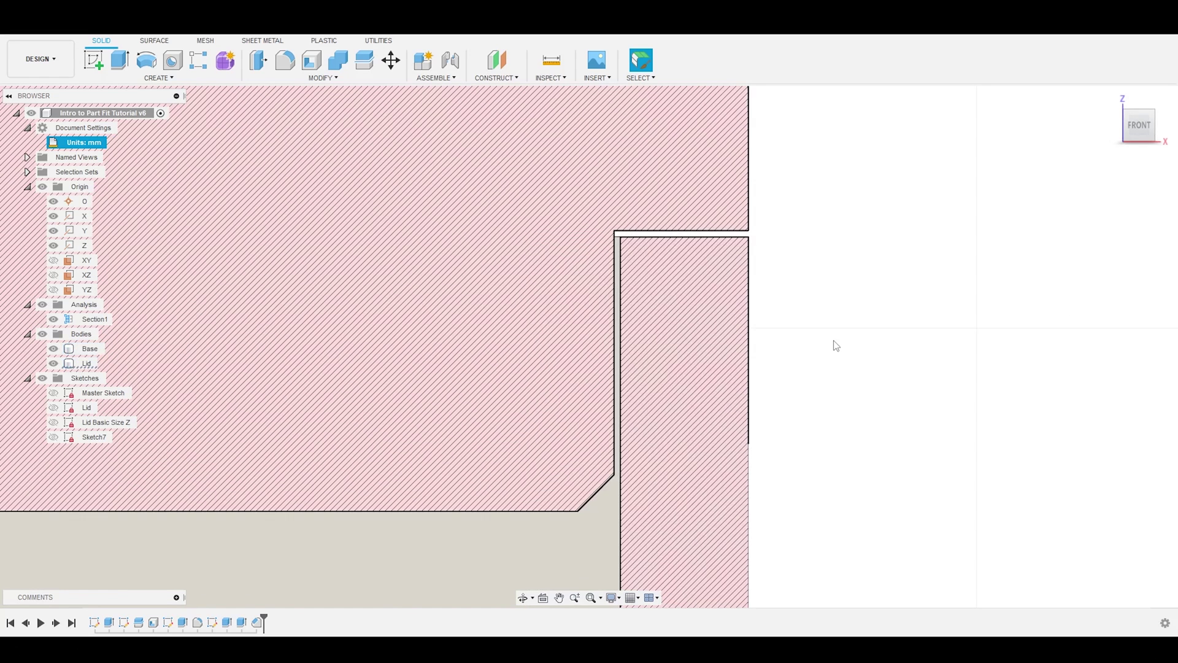
{"action": "scroll", "coordinate": [835, 341], "scroll_direction": "down", "scroll_amount": 2}
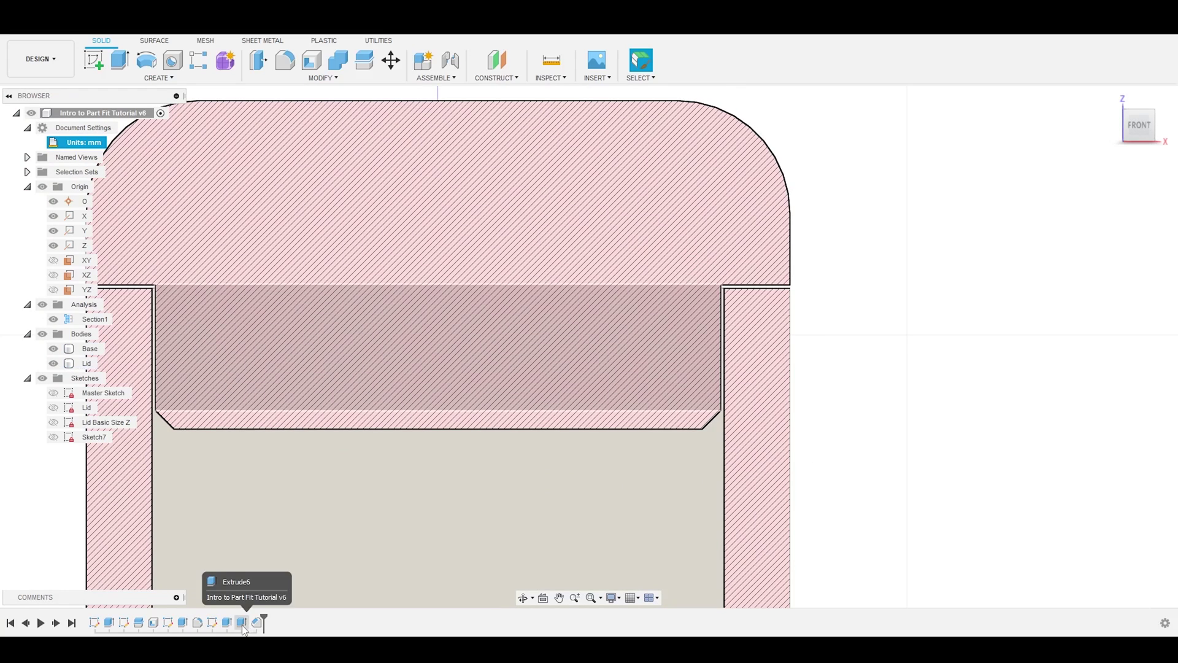
{"action": "scroll", "coordinate": [934, 310], "scroll_direction": "down", "scroll_amount": 2}
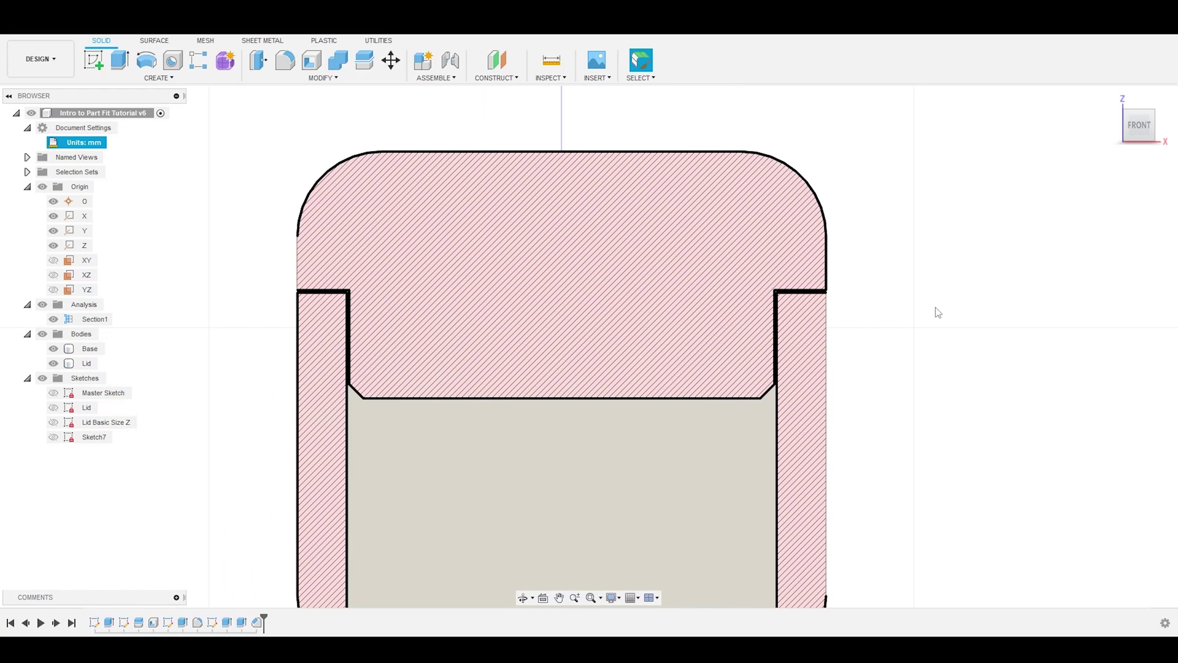
Change the TransitionFit parameter from 0.35 mm to 0.1 mm in Change Parameters
{"action": "left_click", "coordinate": [324, 78]}
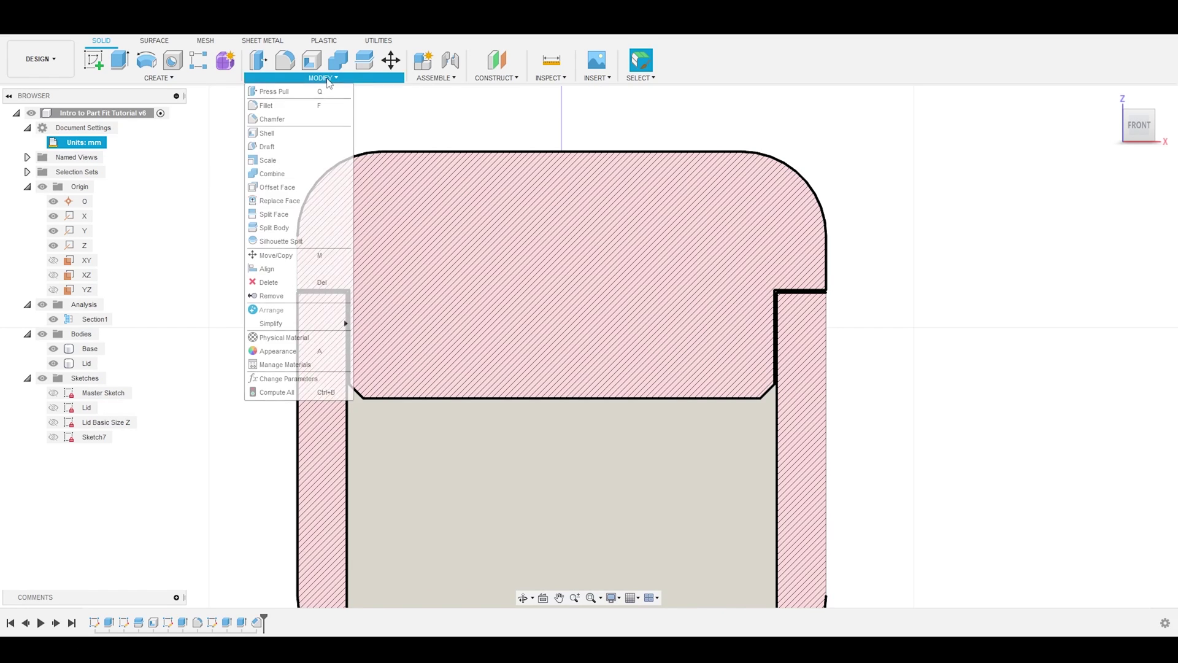
{"action": "left_click", "coordinate": [288, 379]}
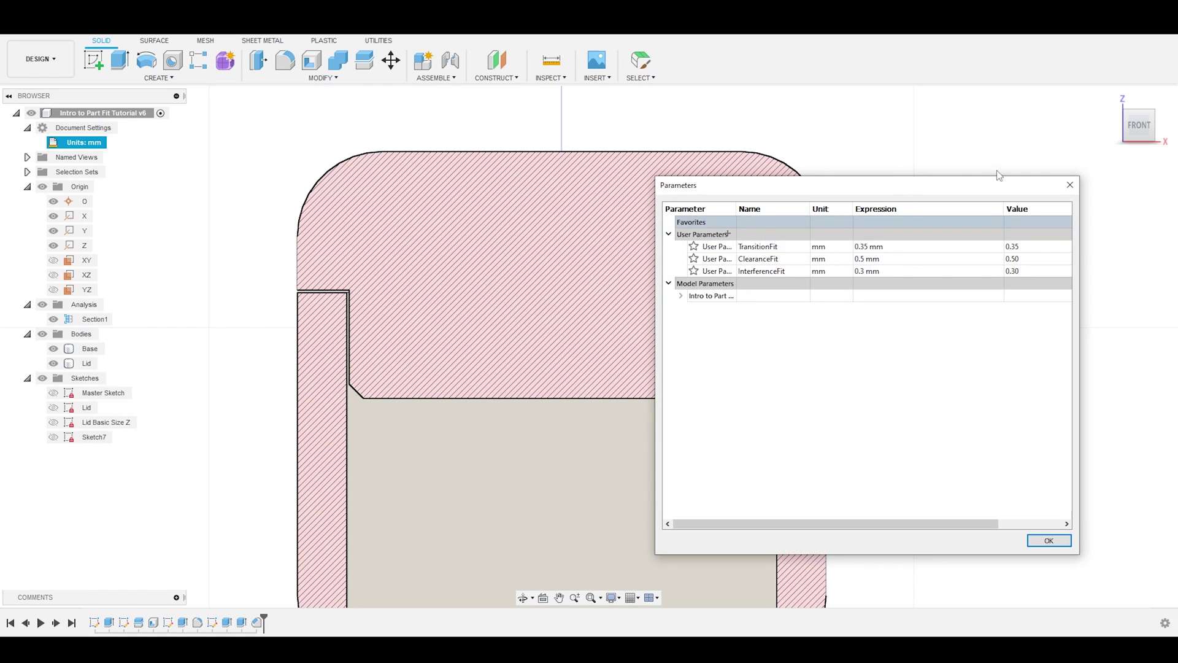
{"action": "left_click_drag", "start_coordinate": [908, 187], "coordinate": [435, 174]}
{"action": "double_click", "coordinate": [394, 234]}
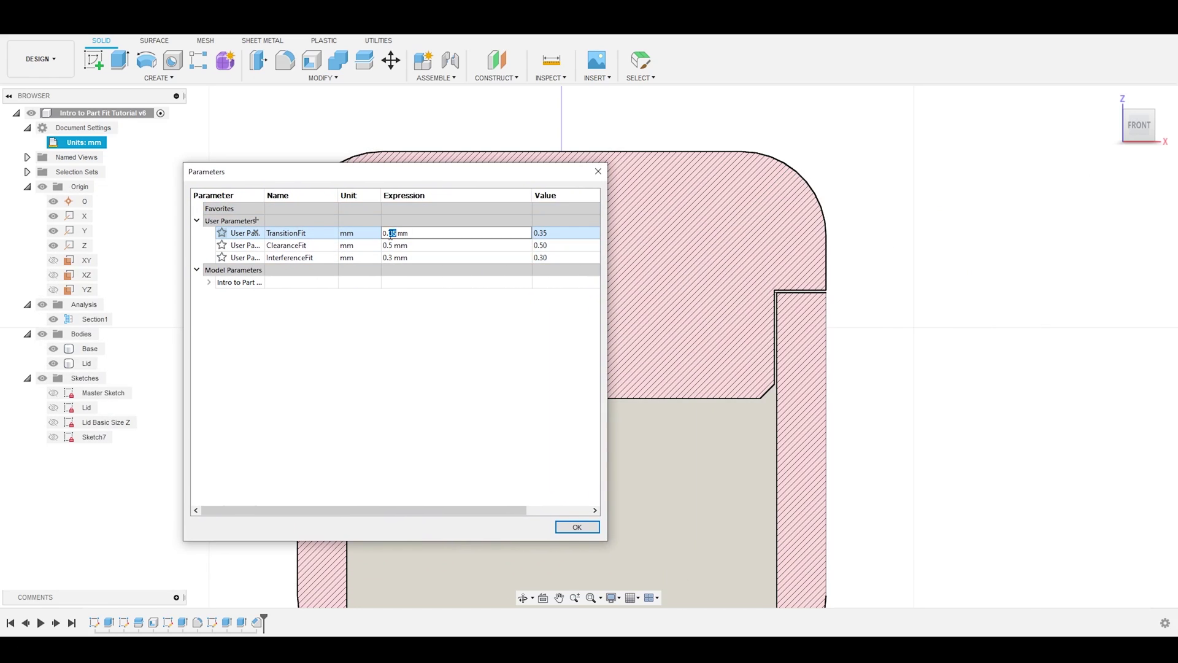
{"action": "key", "text": "BackSpace"}
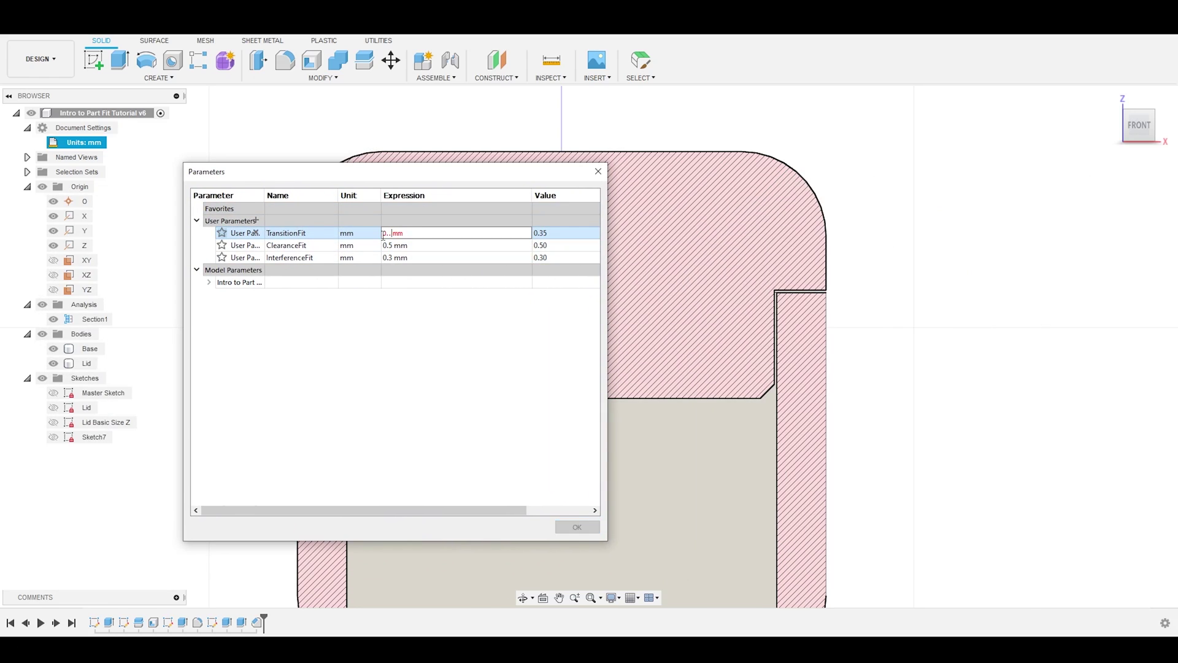
{"action": "type", "text": "1"}
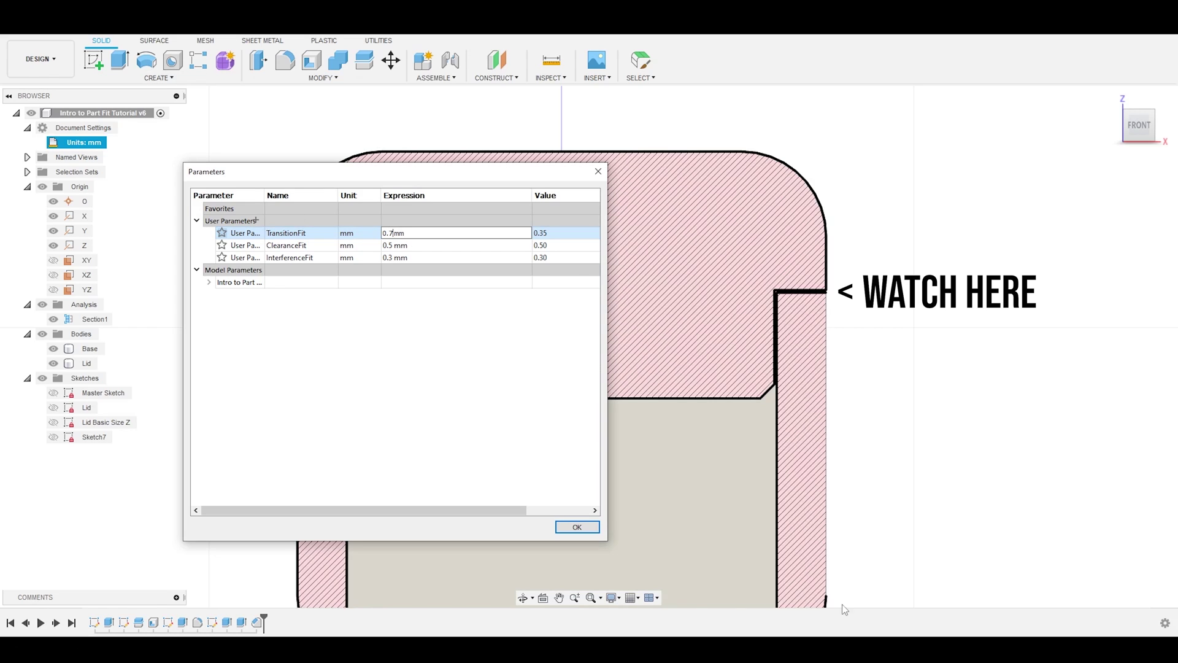
{"action": "left_click", "coordinate": [577, 527]}
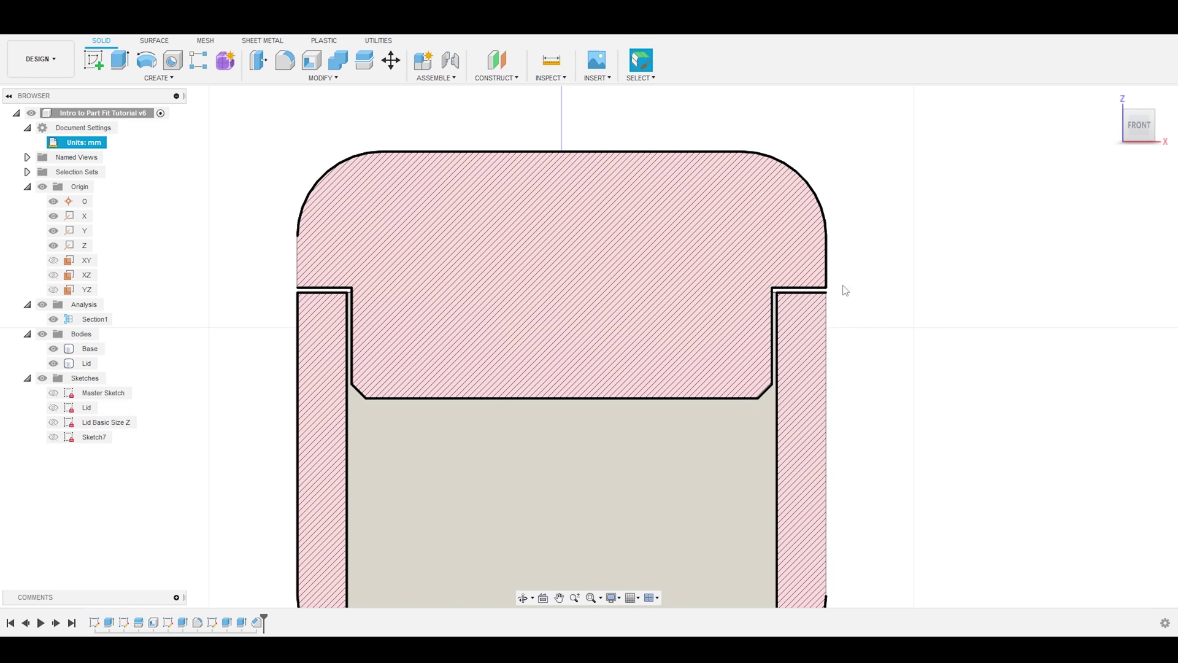
{"action": "middle_click_drag", "start_coordinate": [900, 302], "coordinate": [860, 328], "text": "shift"}
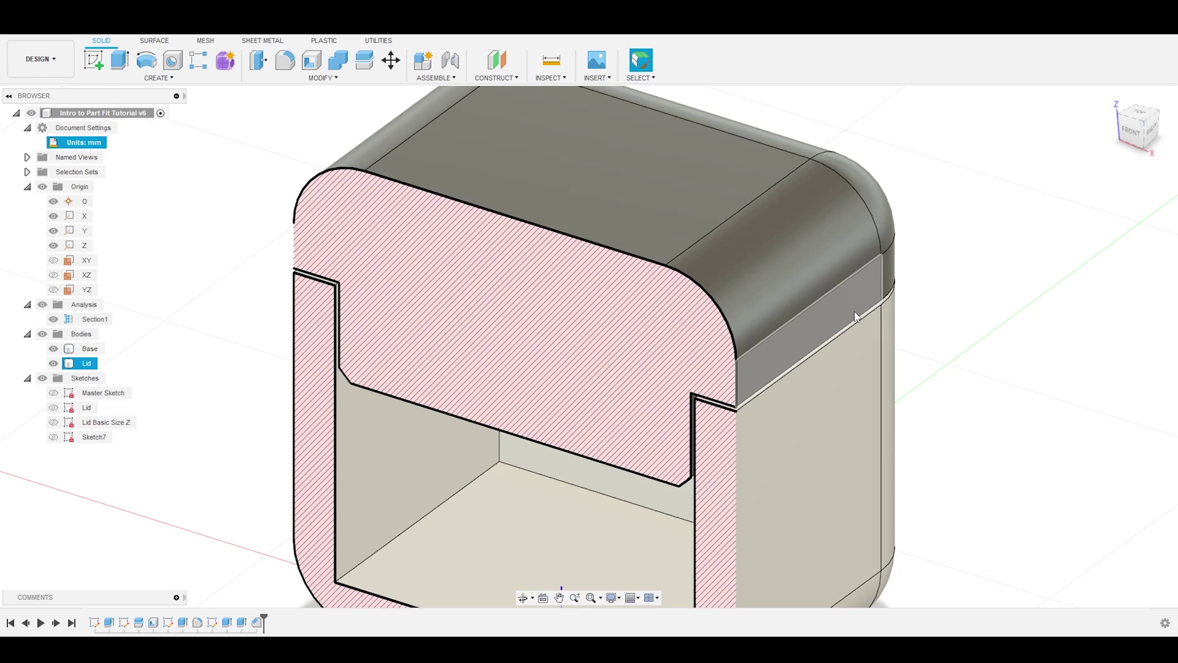
{"action": "left_click", "coordinate": [344, 77]}
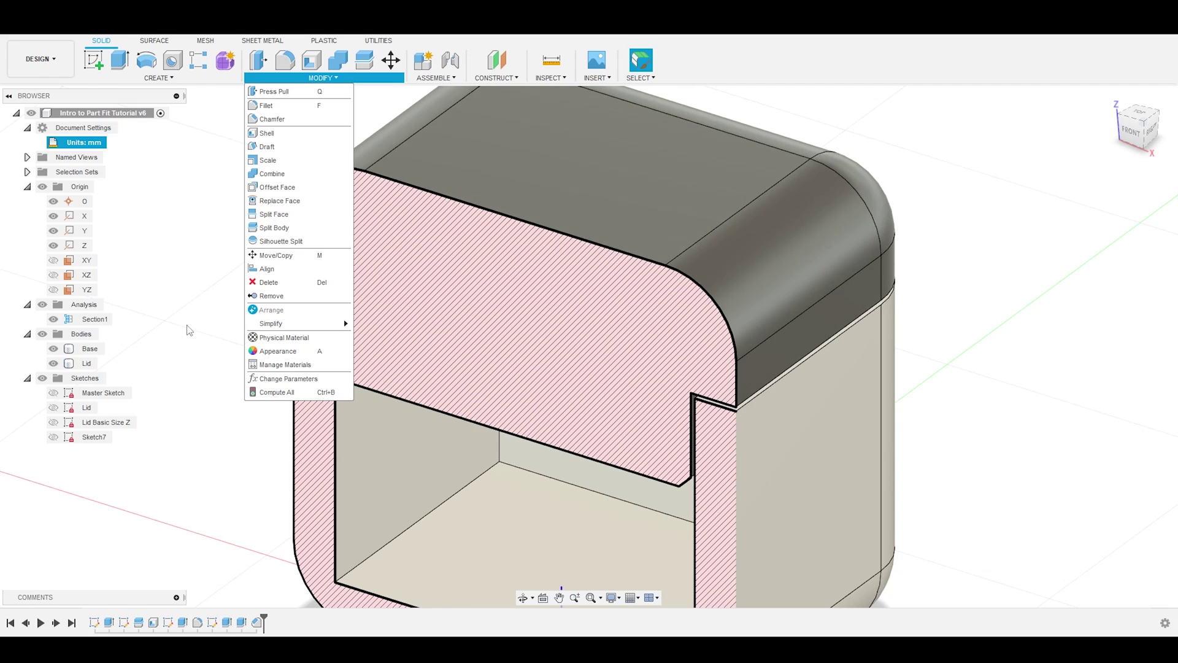
{"action": "left_click", "coordinate": [189, 342]}
Hide the Section1 cut so the whole cube is visible
{"action": "scroll", "coordinate": [297, 115], "scroll_direction": "down", "scroll_amount": 5}
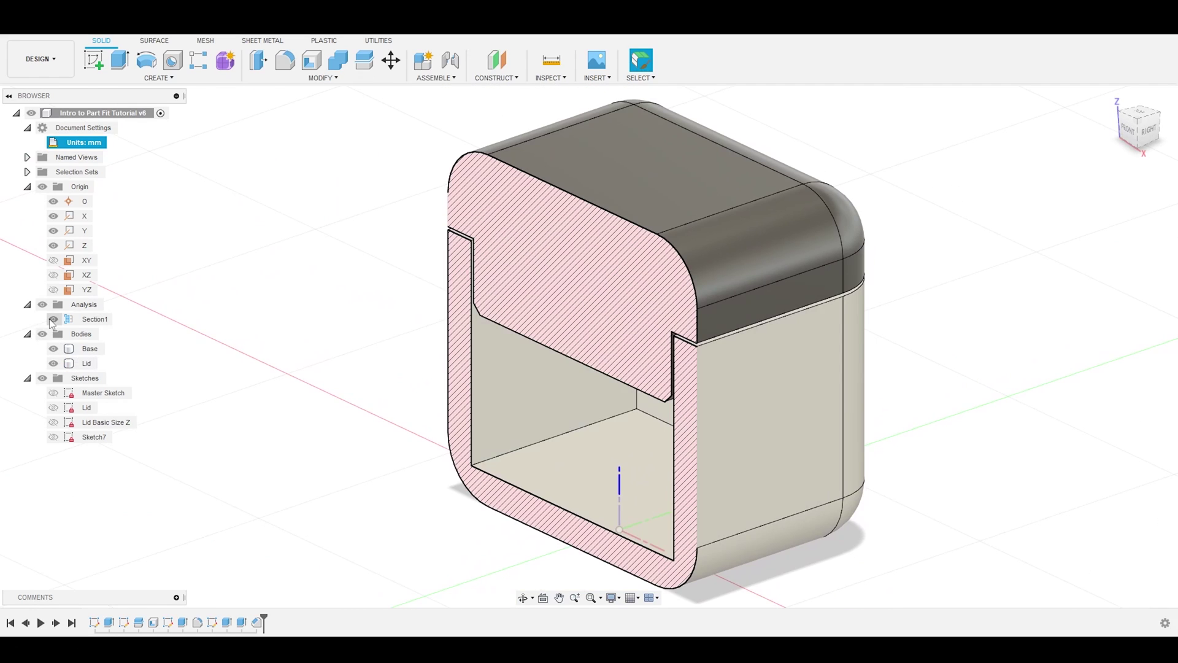
{"action": "left_click", "coordinate": [53, 319]}
{"action": "scroll", "coordinate": [838, 362], "scroll_direction": "down", "scroll_amount": 2}
{"action": "scroll", "coordinate": [910, 419], "scroll_direction": "down", "scroll_amount": 4}
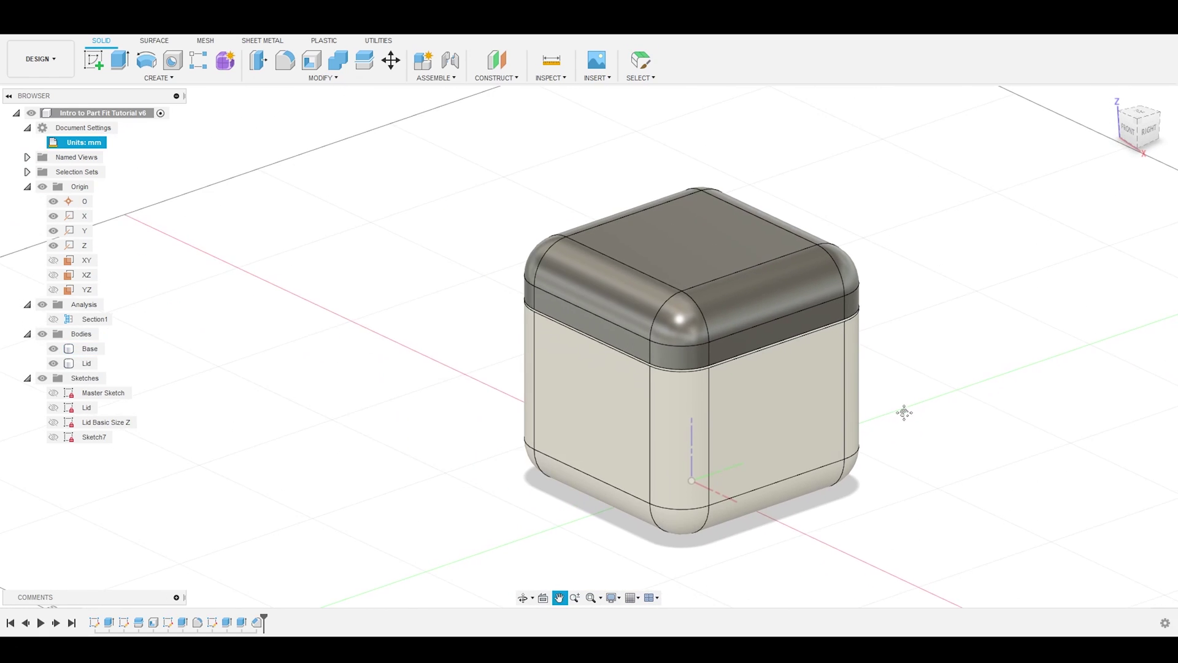
Move the lid 35 mm up along Z above the open base
{"action": "left_click", "coordinate": [647, 349]}
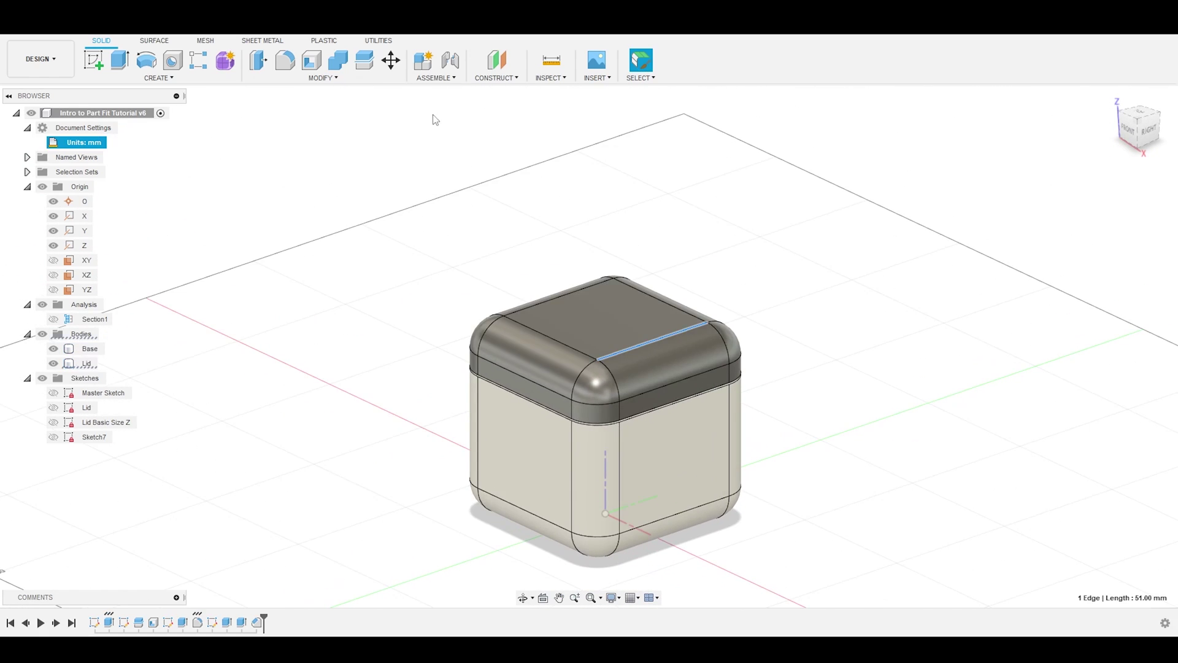
{"action": "left_click", "coordinate": [393, 60]}
{"action": "left_click_drag", "start_coordinate": [640, 306], "coordinate": [653, 230]}
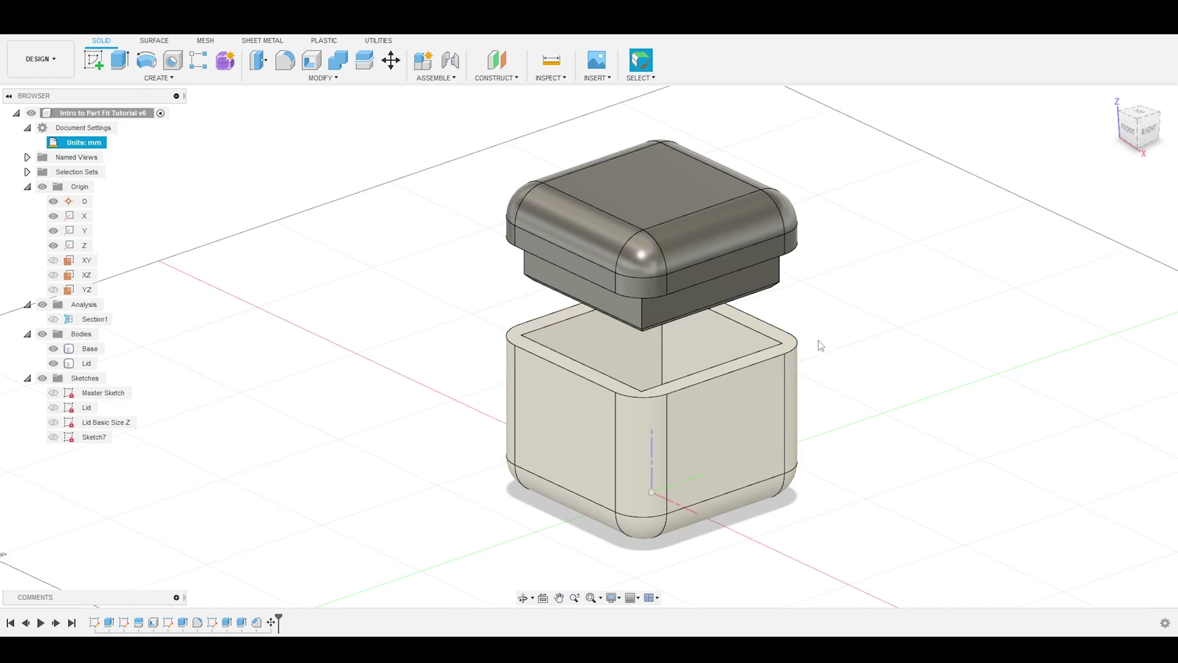
{"action": "scroll", "coordinate": [909, 311], "scroll_direction": "up", "scroll_amount": 2}
{"action": "scroll", "coordinate": [726, 369], "scroll_direction": "down", "scroll_amount": 2}
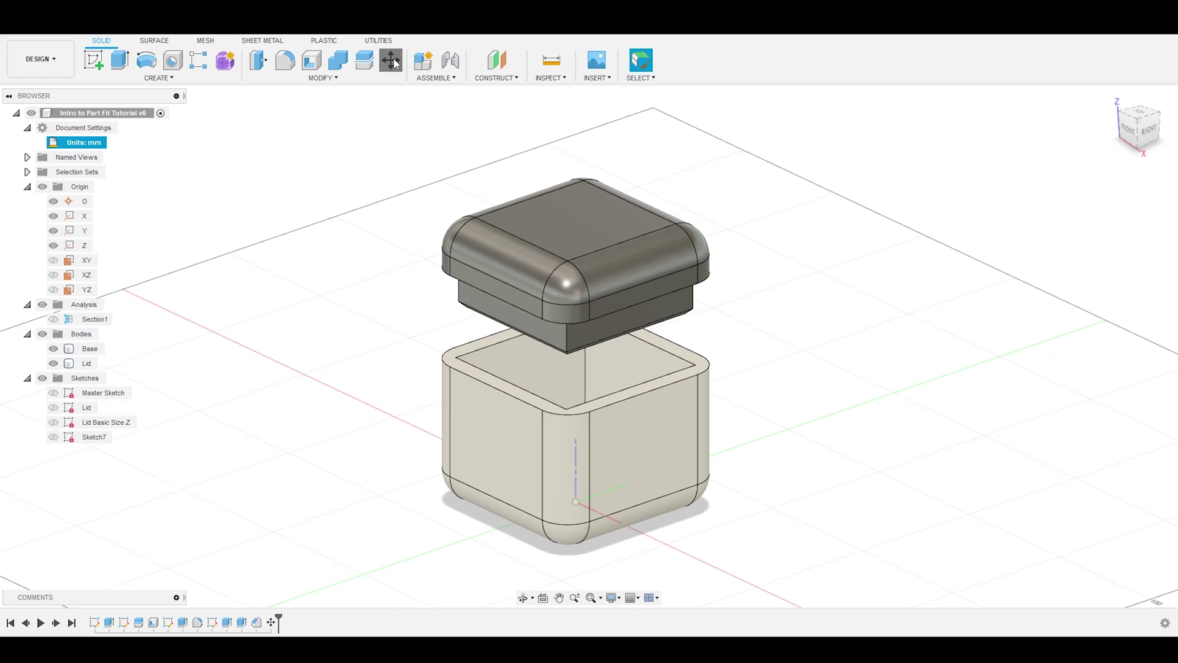
Move the lid down 35 mm along Z to sit closed on the base
{"action": "left_click", "coordinate": [391, 60]}
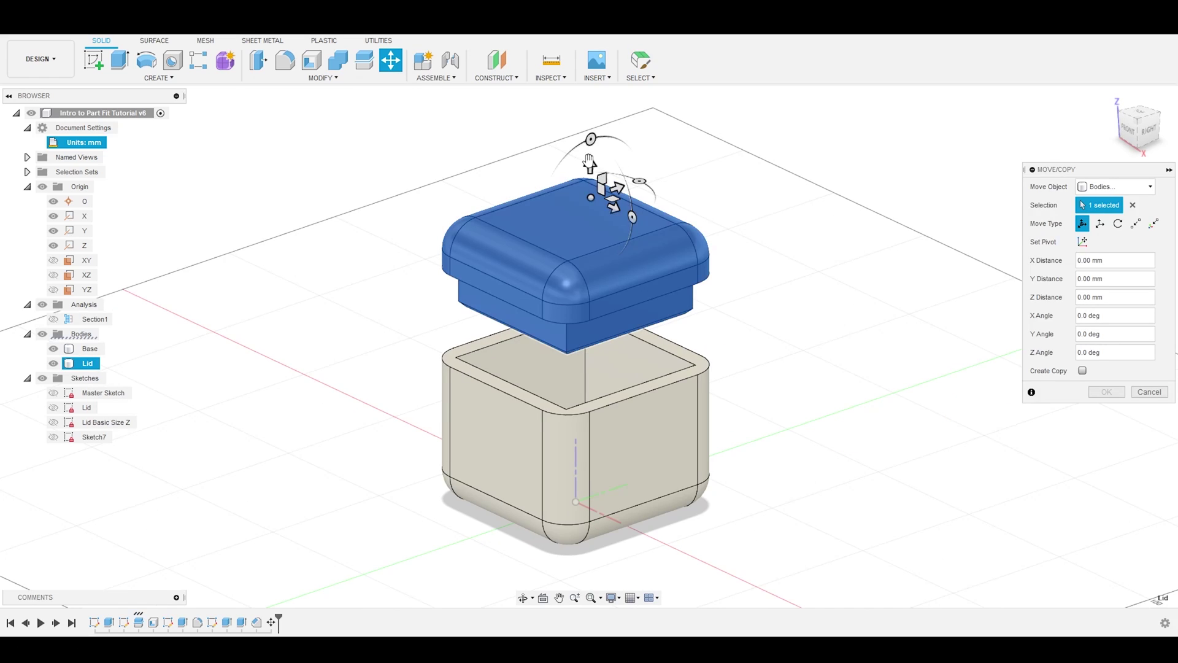
{"action": "left_click_drag", "start_coordinate": [589, 163], "coordinate": [602, 252]}
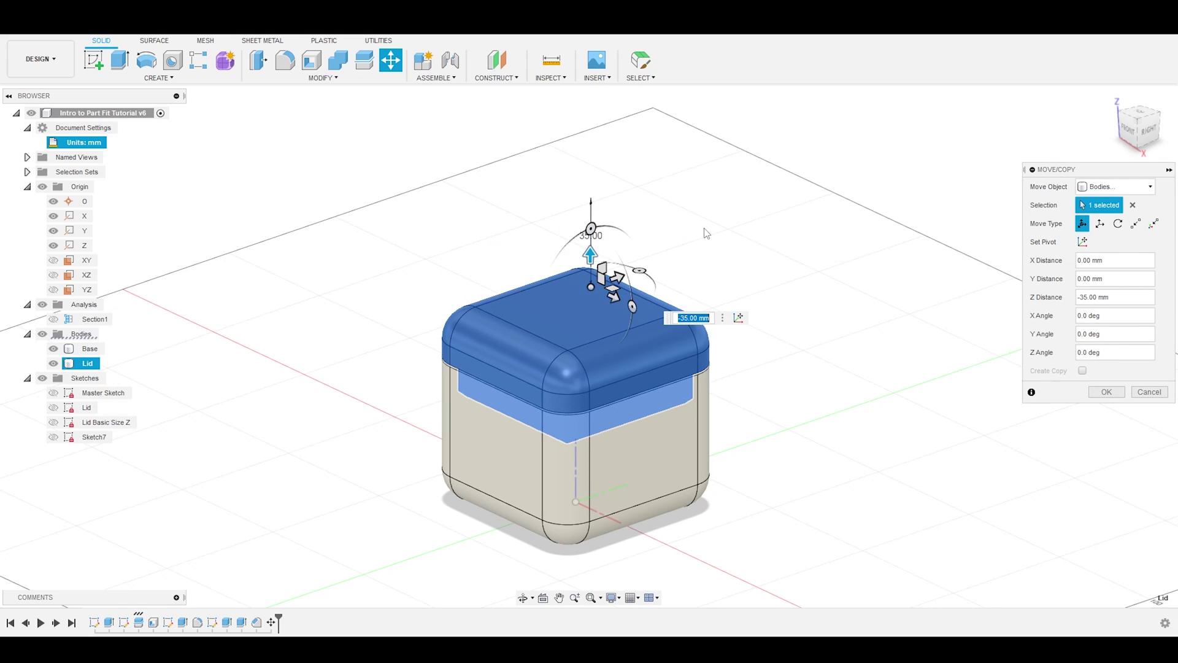
{"action": "left_click", "coordinate": [1106, 391]}
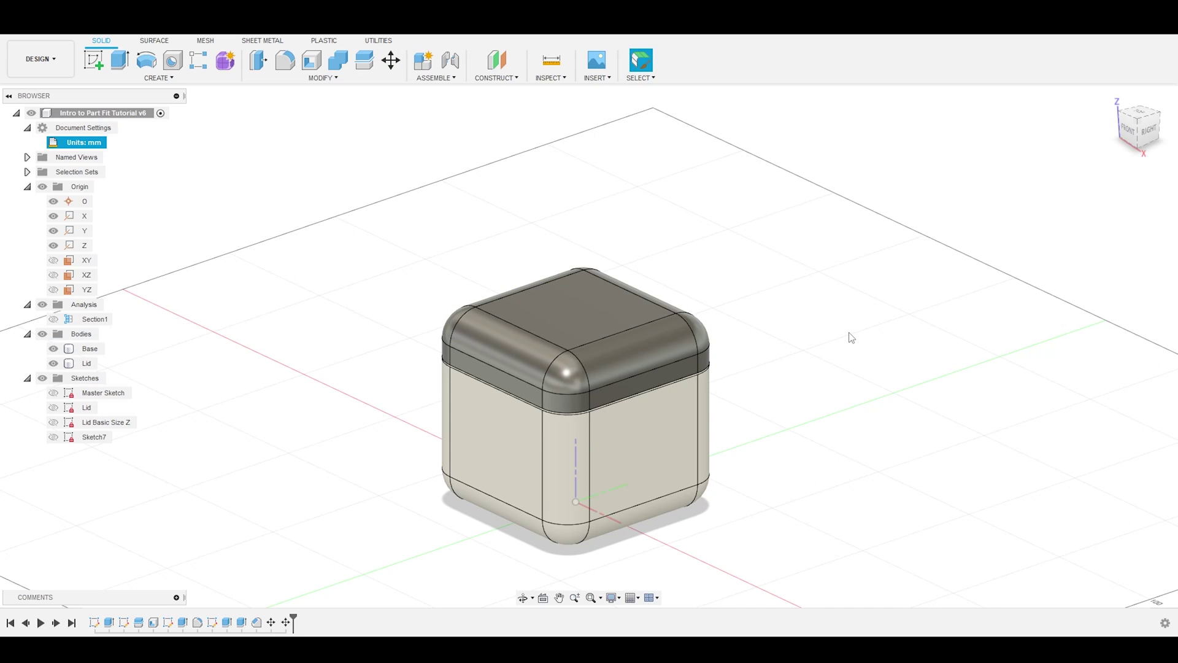
{"action": "middle_click_drag", "start_coordinate": [852, 338], "coordinate": [715, 534], "text": "shift"}
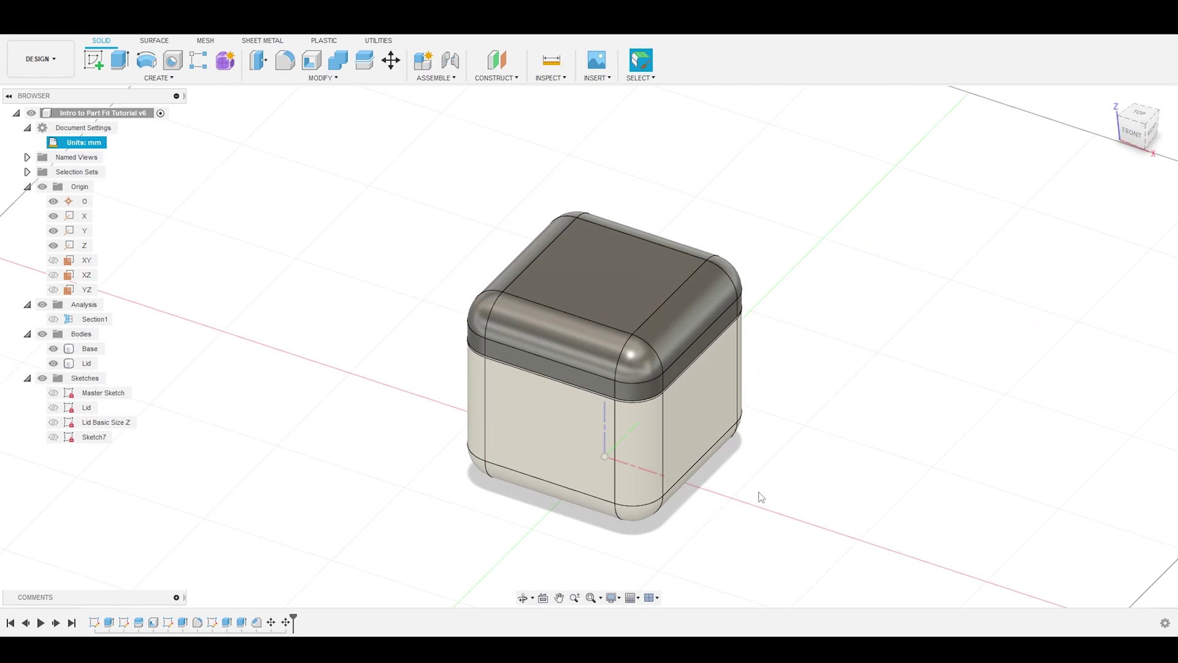
{"action": "scroll", "coordinate": [761, 497], "scroll_direction": "up", "scroll_amount": 2}
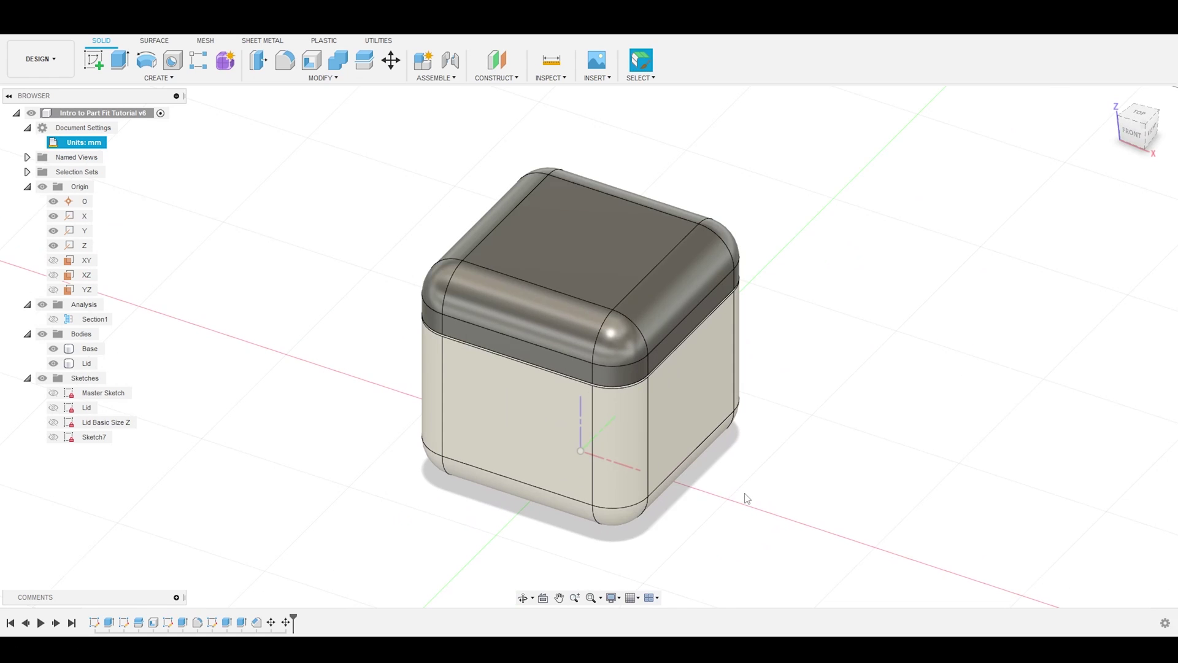
{"action": "middle_click_drag", "start_coordinate": [802, 518], "coordinate": [624, 495], "text": "shift"}
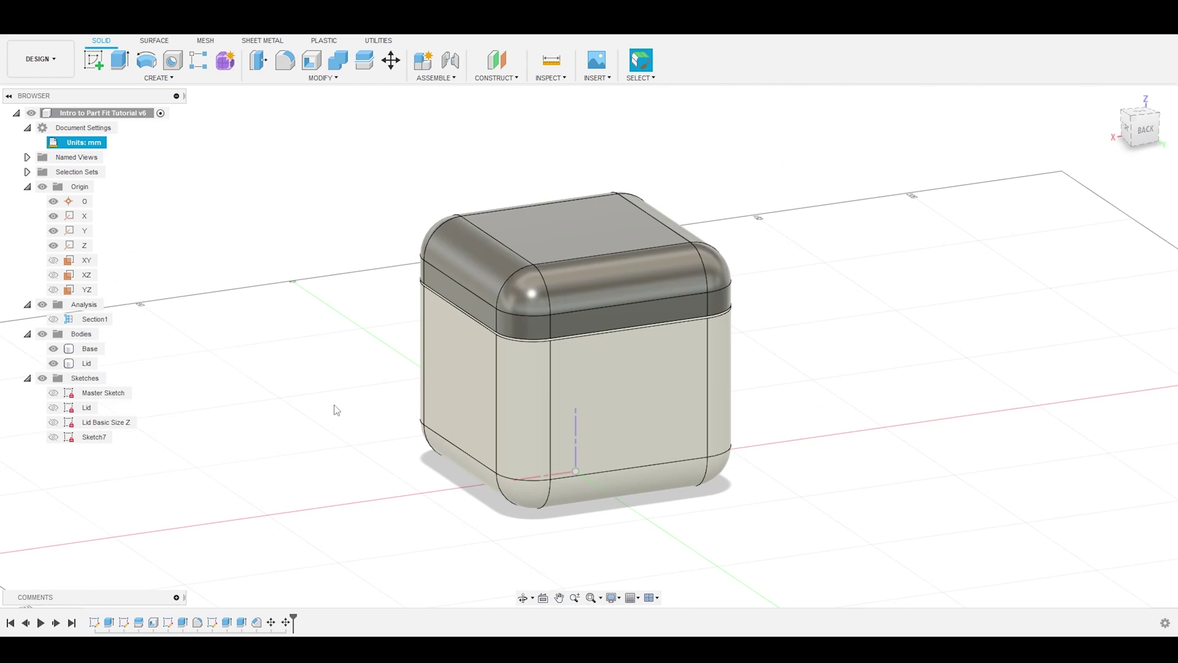
{"action": "middle_click_drag", "start_coordinate": [332, 380], "coordinate": [386, 397], "text": "shift"}
{"action": "left_click_drag", "start_coordinate": [389, 398], "coordinate": [488, 393]}
{"action": "key", "text": "Escape"}
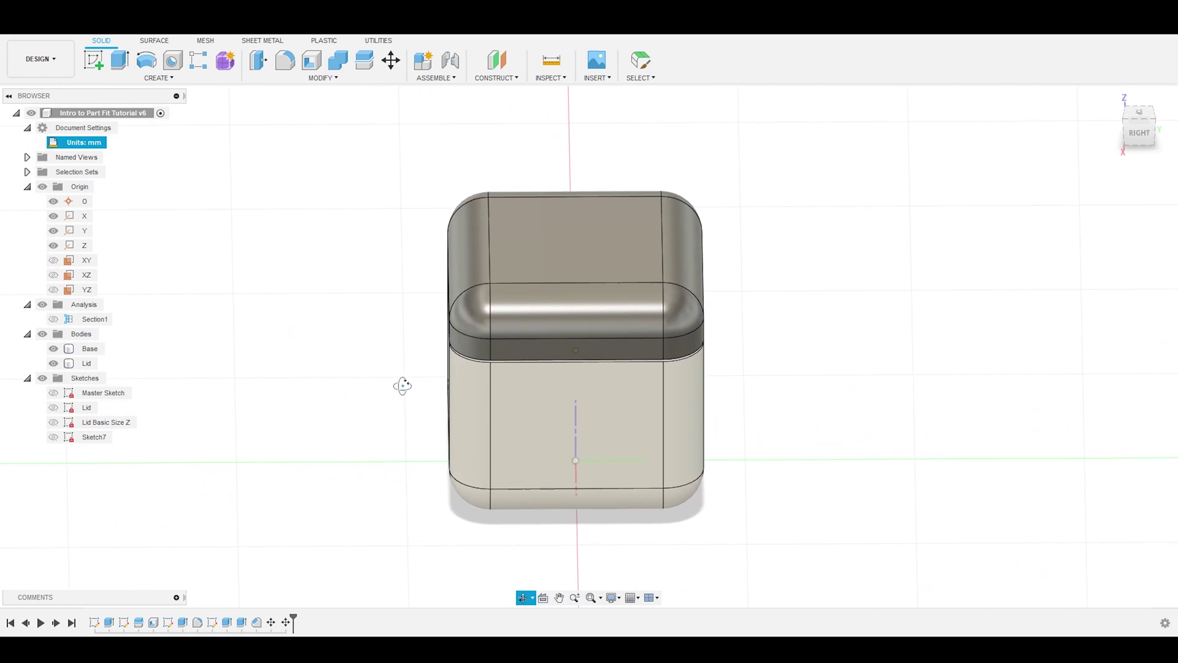
{"action": "middle_click_drag", "start_coordinate": [726, 399], "coordinate": [366, 239], "text": "shift"}
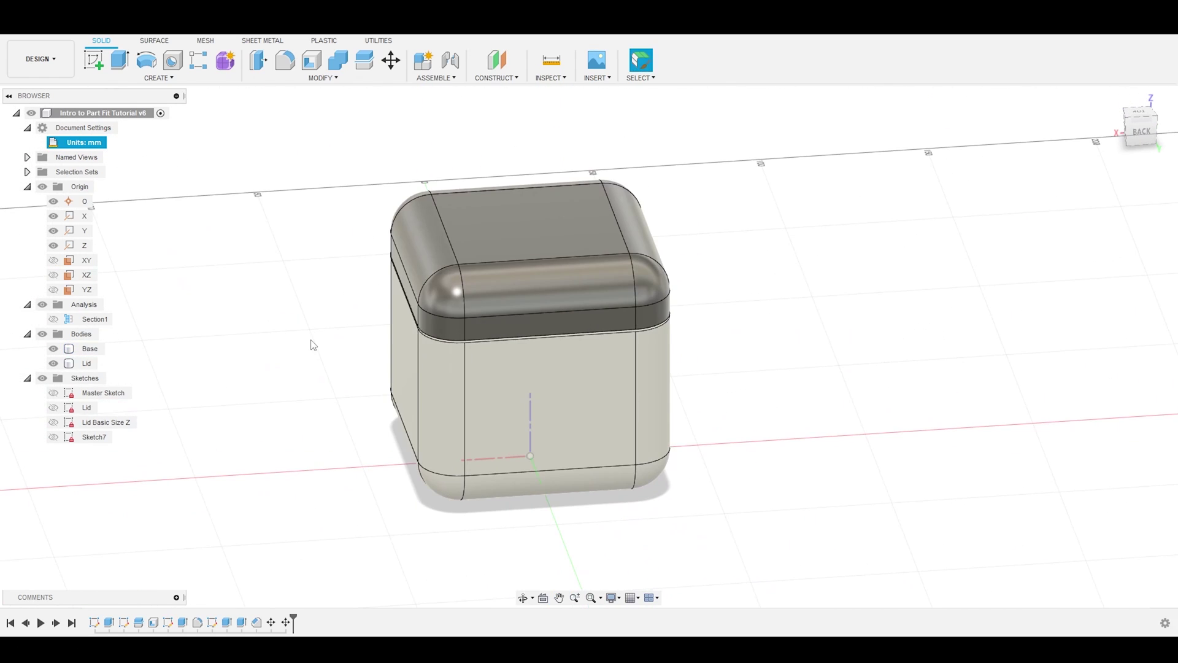
{"action": "middle_click_drag", "start_coordinate": [313, 345], "coordinate": [330, 352], "text": "shift"}
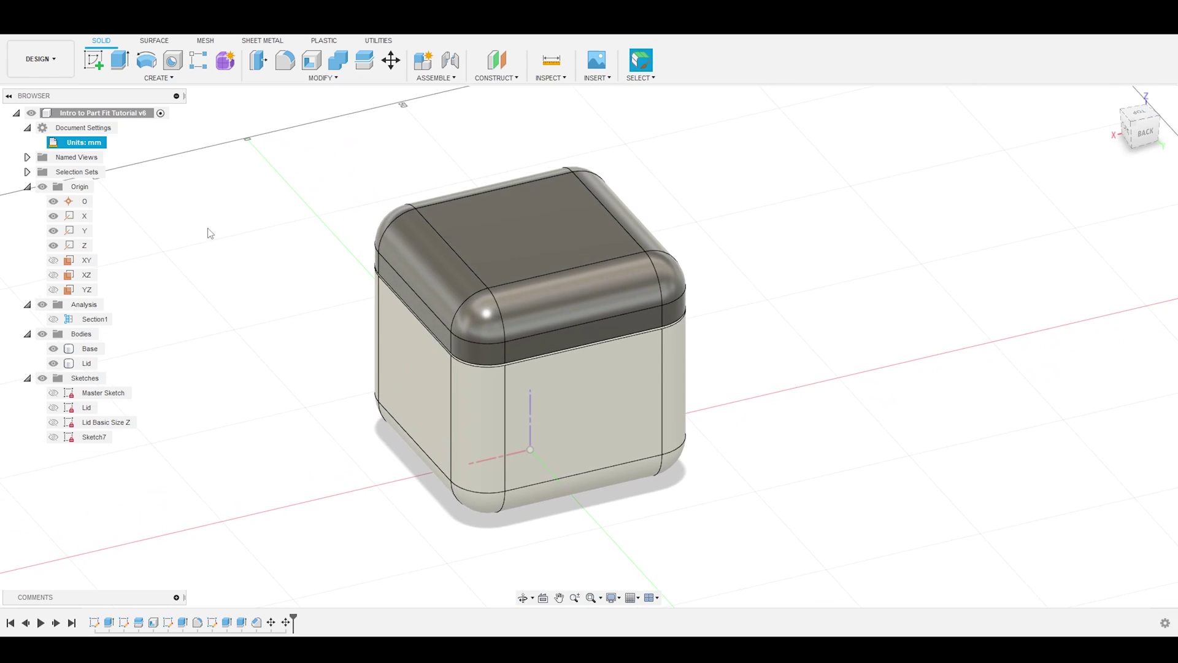